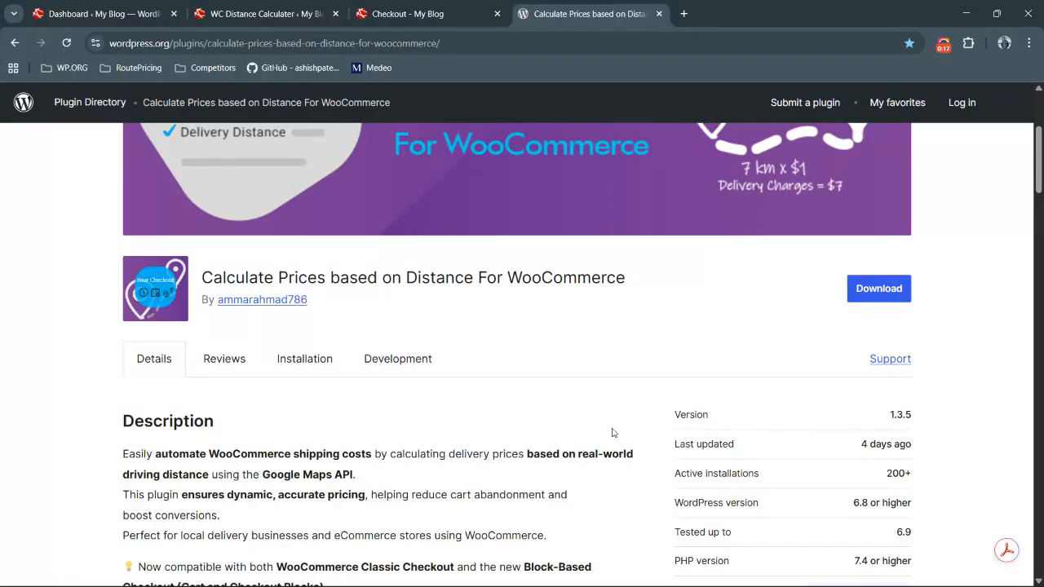
Examine the plugin's version and requirements on its WordPress.org plugin page
{"action": "double_click", "coordinate": [894, 417]}
{"action": "left_click", "coordinate": [904, 416]}
{"action": "scroll", "coordinate": [445, 433], "scroll_direction": "down", "scroll_amount": 1}
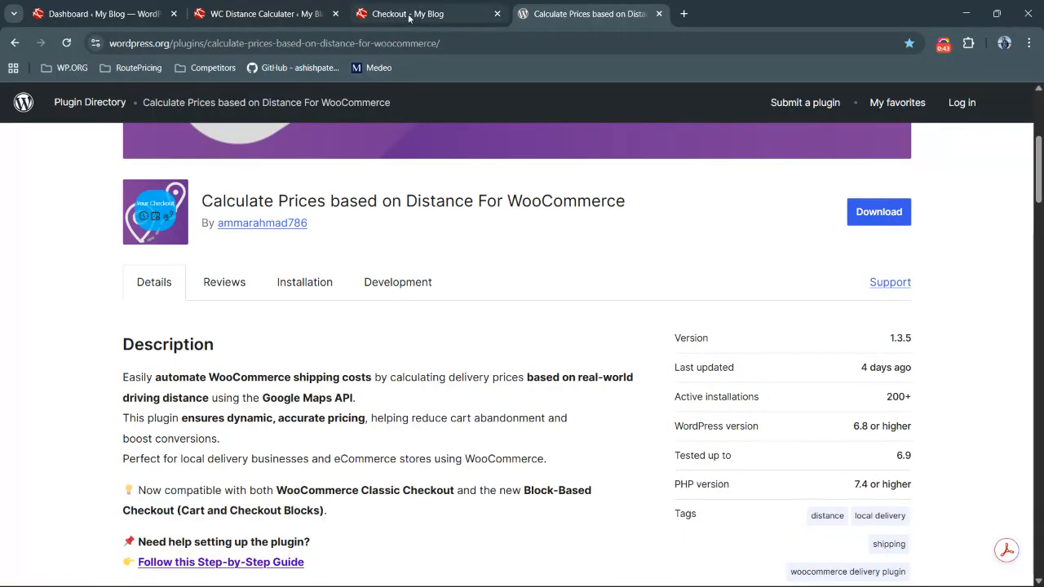
{"action": "mouse_move", "coordinate": [409, 16]}
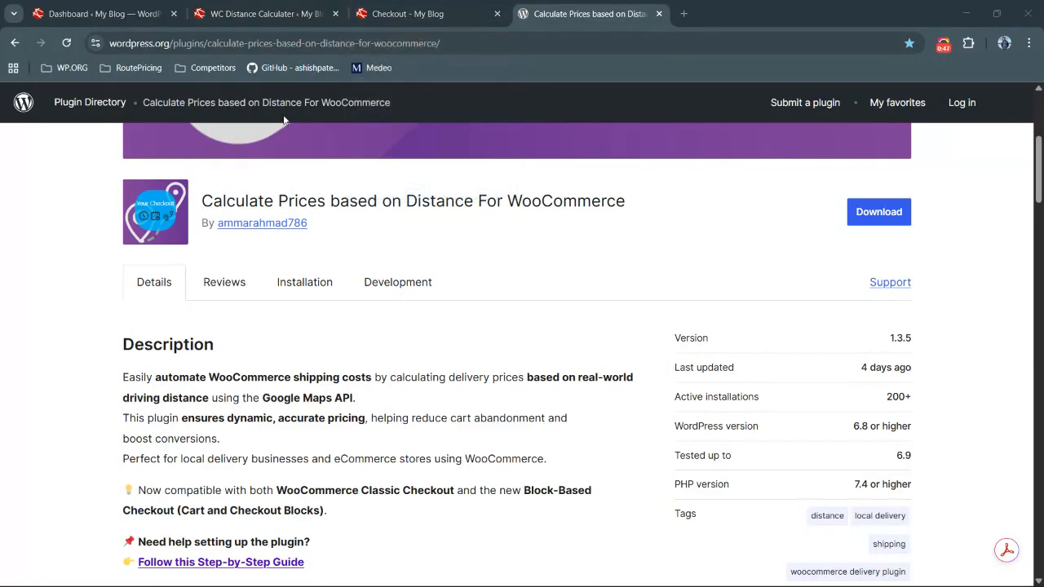
{"action": "key", "text": "alt+Tab"}
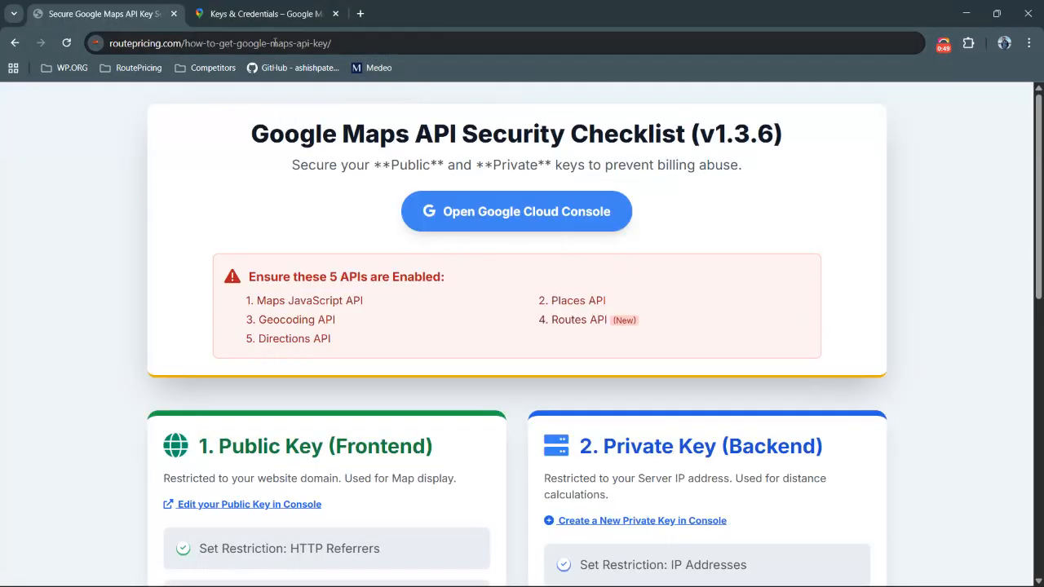
Open the Calculate Prices Based on Distance For WooCommerce API key in the Google Cloud credentials list
{"action": "left_click", "coordinate": [254, 14]}
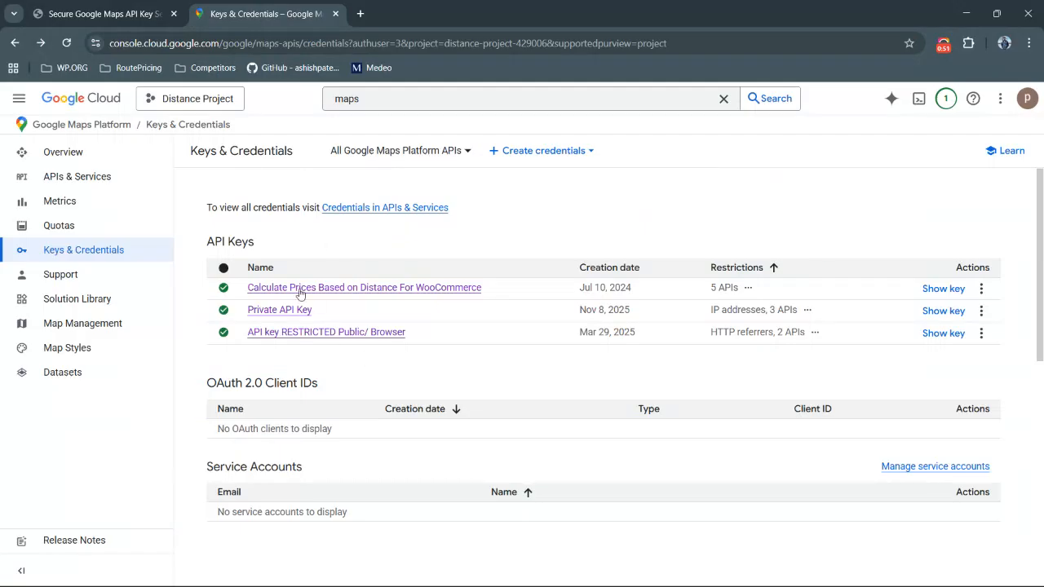
{"action": "left_click", "coordinate": [78, 11]}
{"action": "left_click", "coordinate": [276, 14]}
{"action": "left_click", "coordinate": [311, 289]}
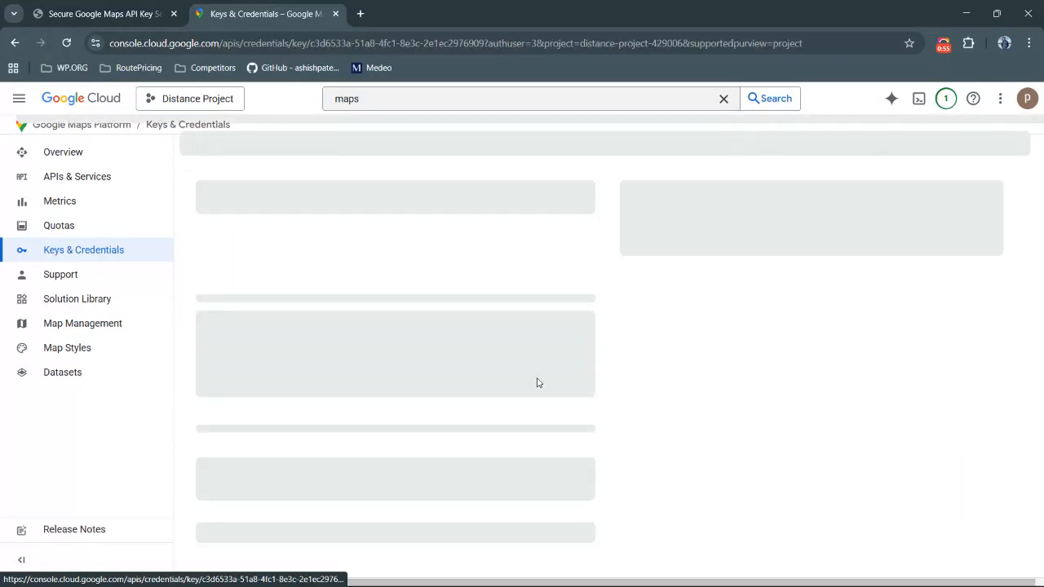
Review the key's application restrictions and selected APIs, then return to the Keys & Credentials list
{"action": "scroll", "coordinate": [537, 383], "scroll_direction": "down", "scroll_amount": 2}
{"action": "scroll", "coordinate": [537, 383], "scroll_direction": "up", "scroll_amount": 2}
{"action": "scroll", "coordinate": [536, 382], "scroll_direction": "down", "scroll_amount": 1}
{"action": "scroll", "coordinate": [537, 382], "scroll_direction": "up", "scroll_amount": 1}
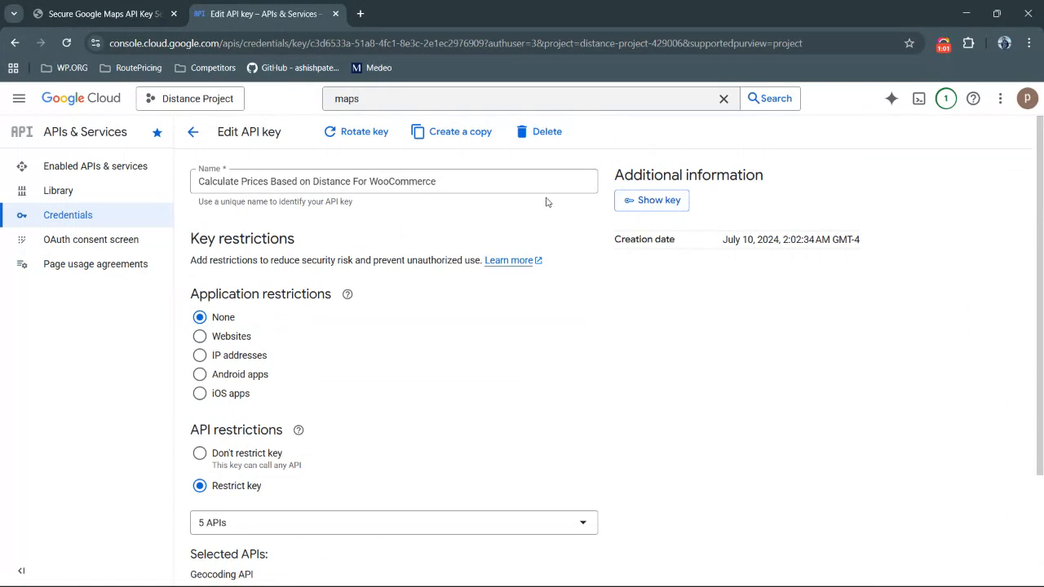
{"action": "scroll", "coordinate": [459, 395], "scroll_direction": "down", "scroll_amount": 2}
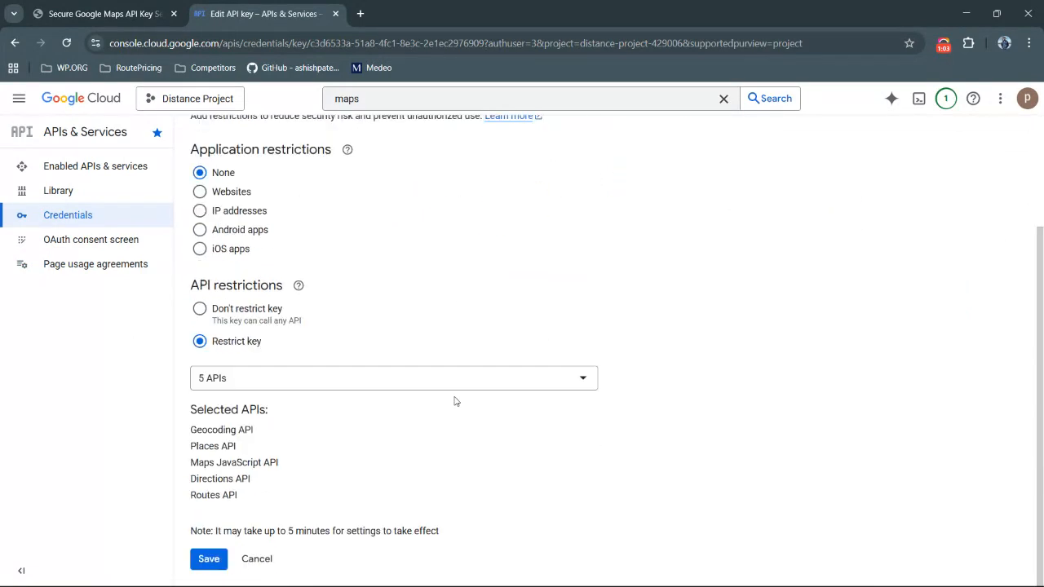
{"action": "left_click_drag", "start_coordinate": [191, 426], "coordinate": [245, 501]}
{"action": "left_click", "coordinate": [244, 502]}
{"action": "scroll", "coordinate": [245, 364], "scroll_direction": "up", "scroll_amount": 2}
{"action": "left_click", "coordinate": [192, 131]}
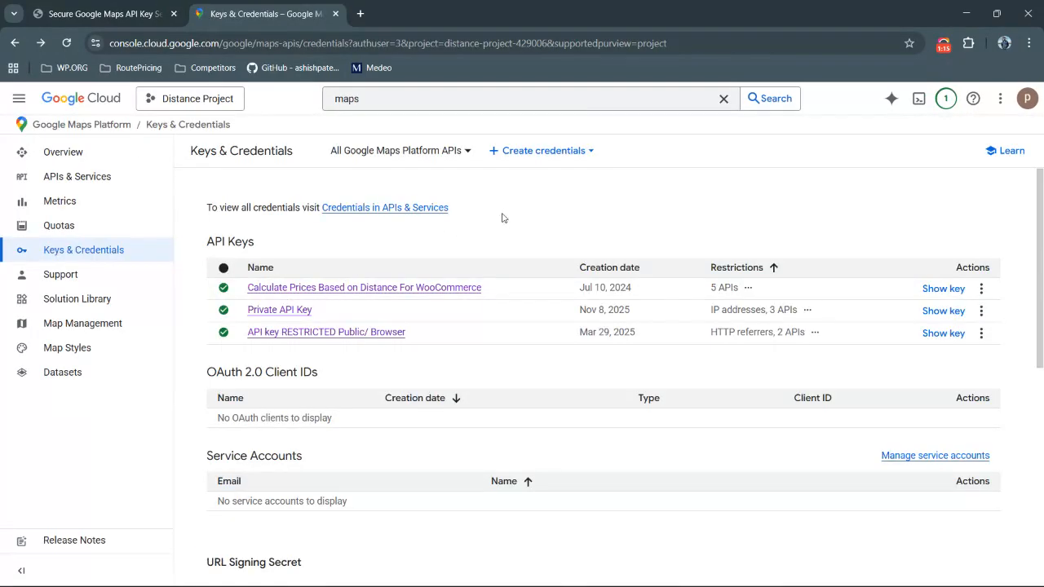
Reload the WordPress dashboard and read the plugin's action-required notice about the new API key setup
{"action": "key", "text": "alt+Tab"}
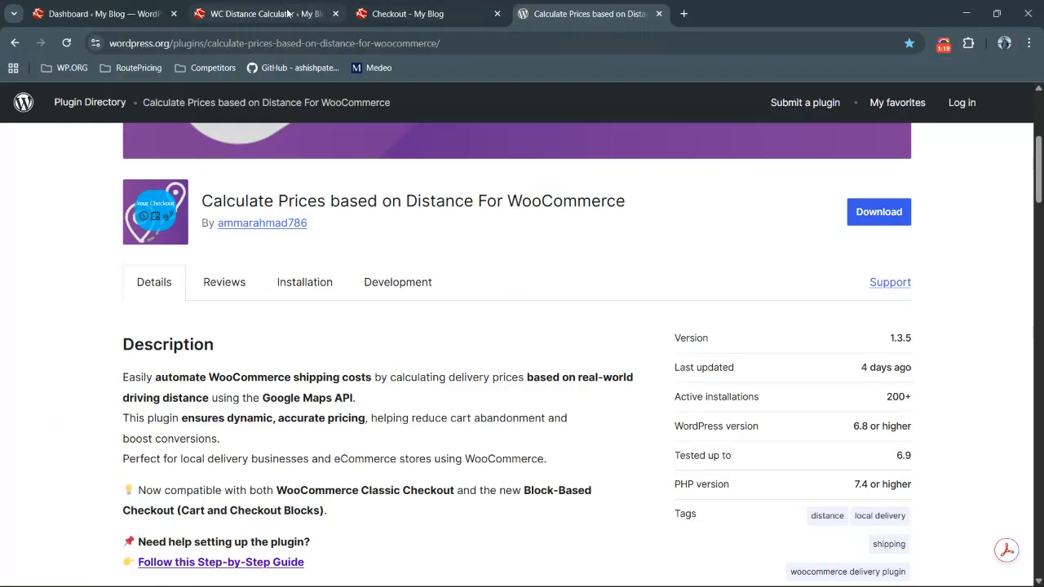
{"action": "left_click", "coordinate": [250, 16]}
{"action": "left_click", "coordinate": [71, 12]}
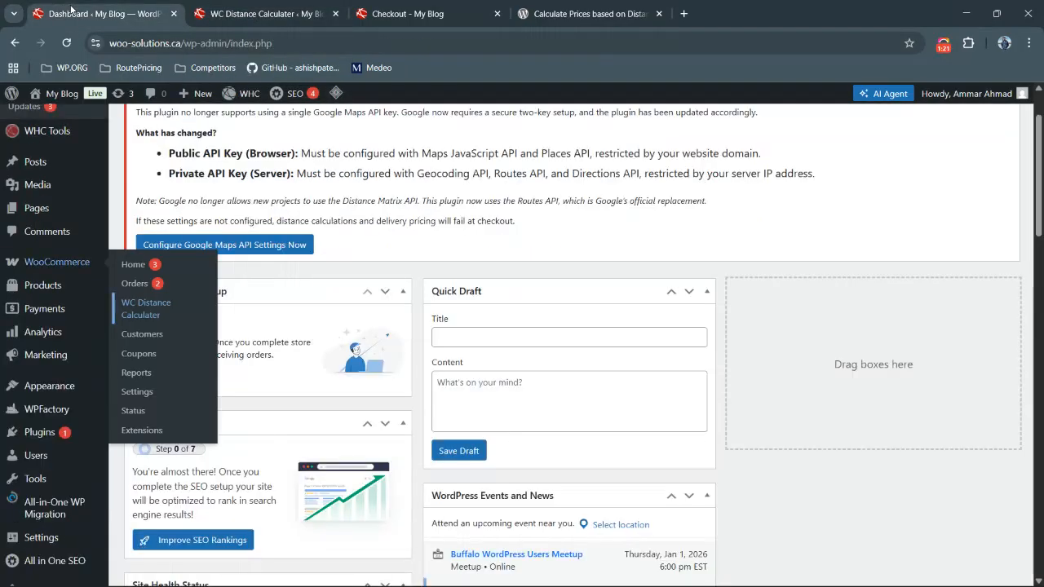
{"action": "key", "text": "ctrl+r"}
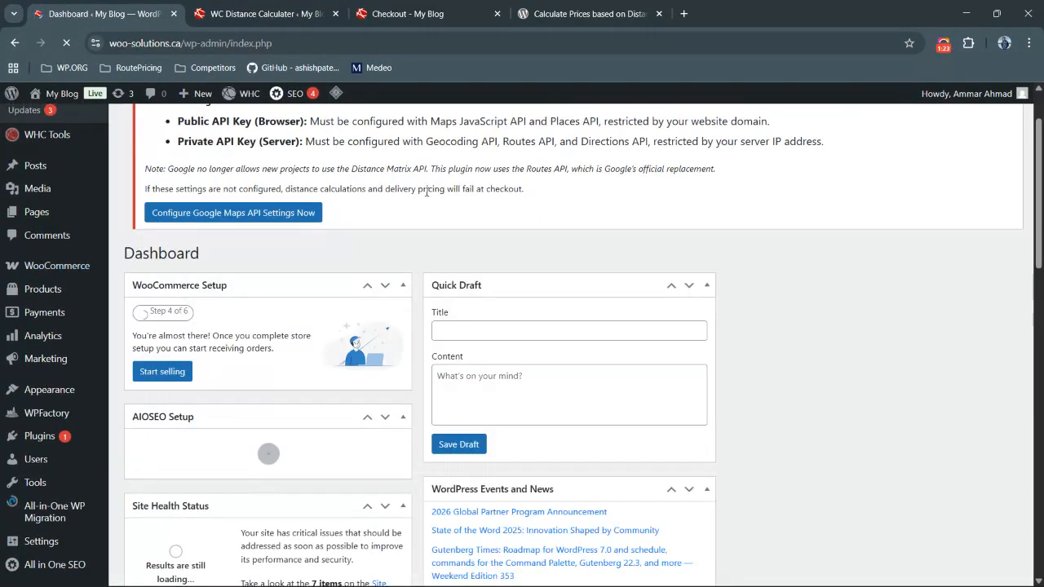
{"action": "scroll", "coordinate": [427, 191], "scroll_direction": "up", "scroll_amount": 2}
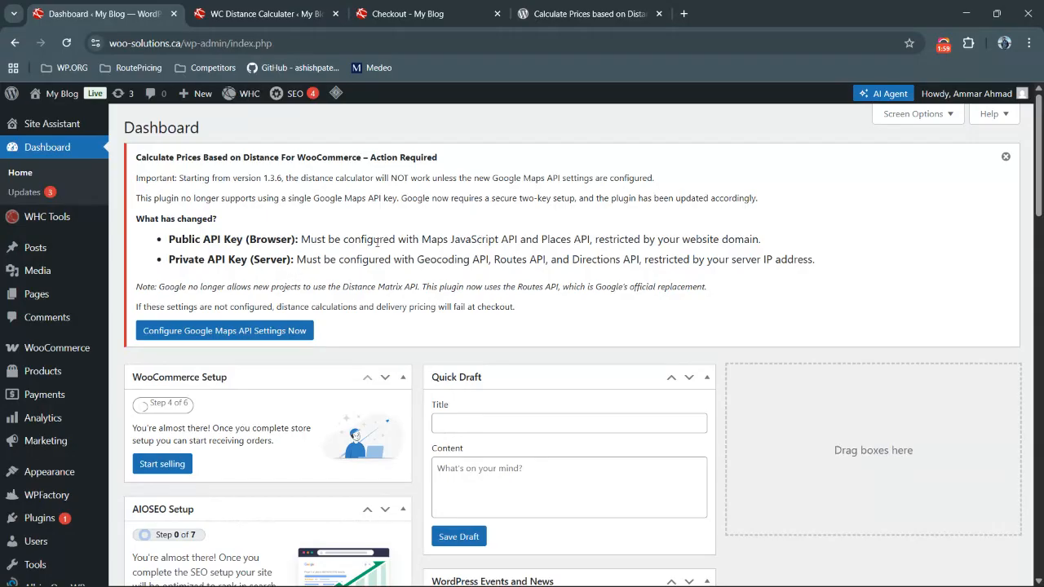
Open the plugin's Google Maps API settings from the dashboard notice and close the duplicate calculator tab
{"action": "scroll", "coordinate": [377, 242], "scroll_direction": "down", "scroll_amount": 1}
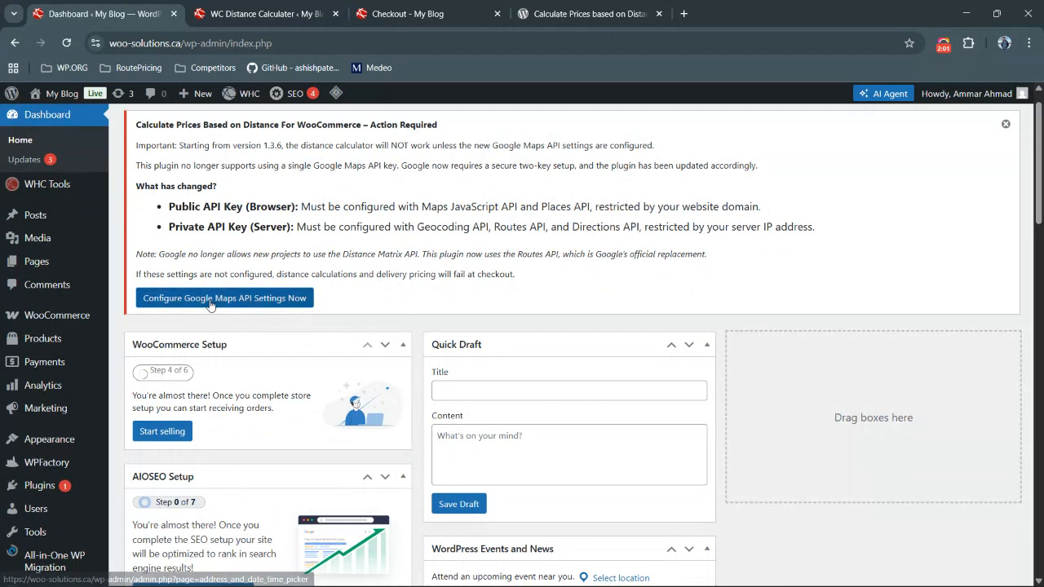
{"action": "left_click", "coordinate": [210, 299]}
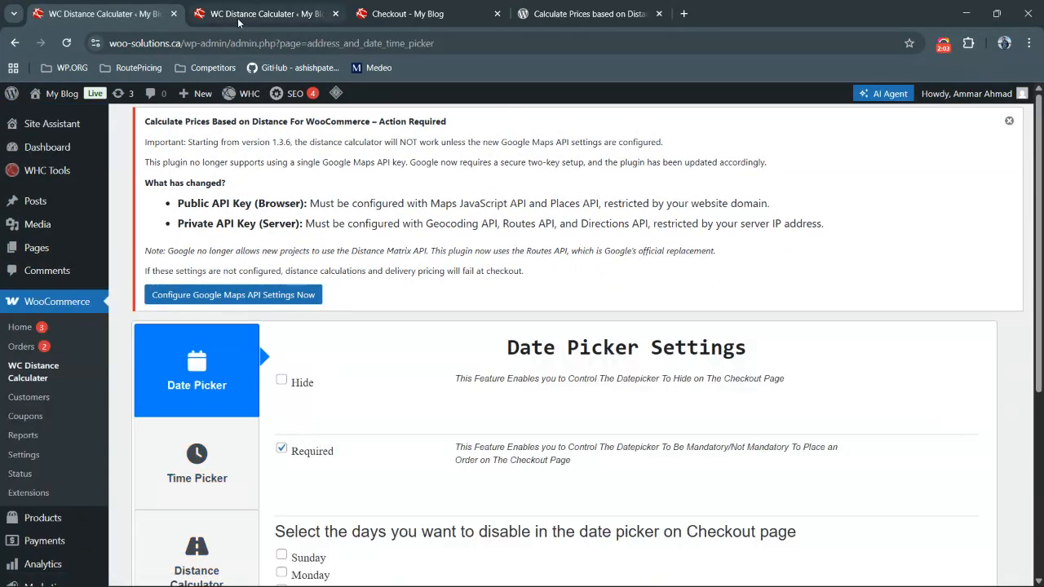
{"action": "left_click", "coordinate": [237, 18]}
{"action": "key", "text": "ctrl+w"}
{"action": "left_click", "coordinate": [121, 6]}
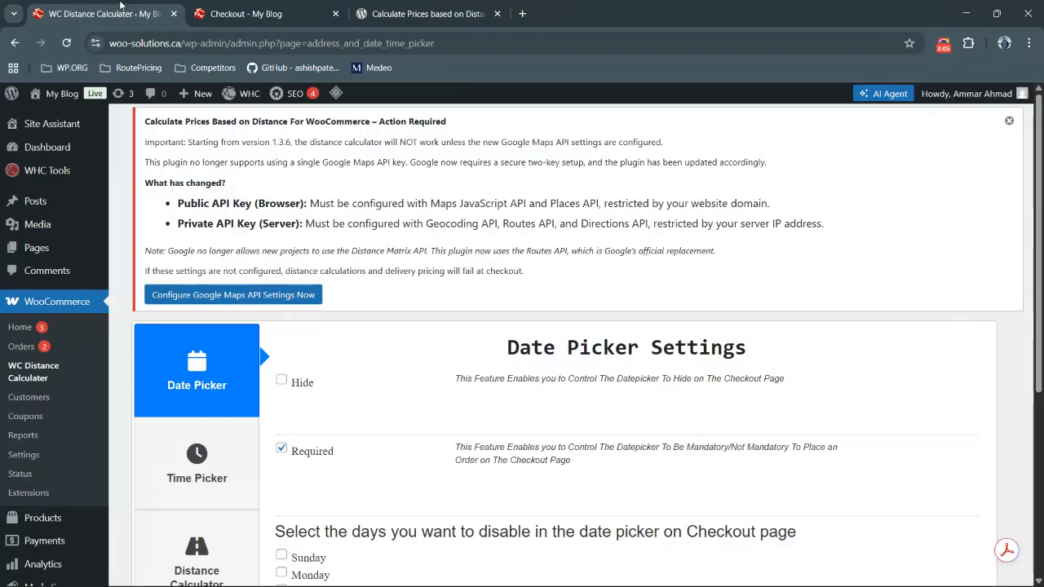
Open the Distance Calculator section of the plugin settings to see both API key fields
{"action": "scroll", "coordinate": [311, 191], "scroll_direction": "down", "scroll_amount": 1}
{"action": "scroll", "coordinate": [312, 190], "scroll_direction": "down", "scroll_amount": 1}
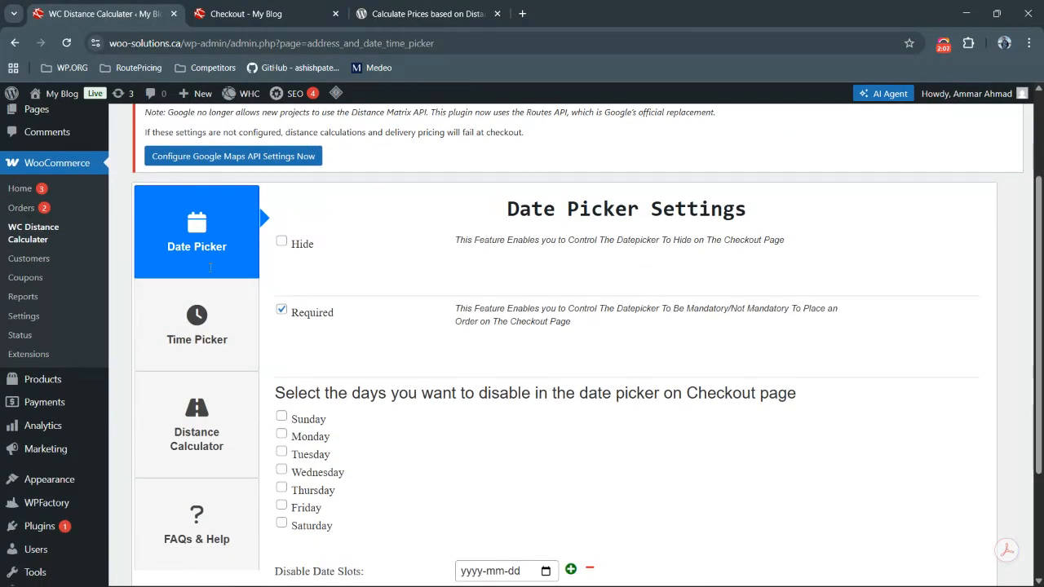
{"action": "scroll", "coordinate": [222, 400], "scroll_direction": "down", "scroll_amount": 1}
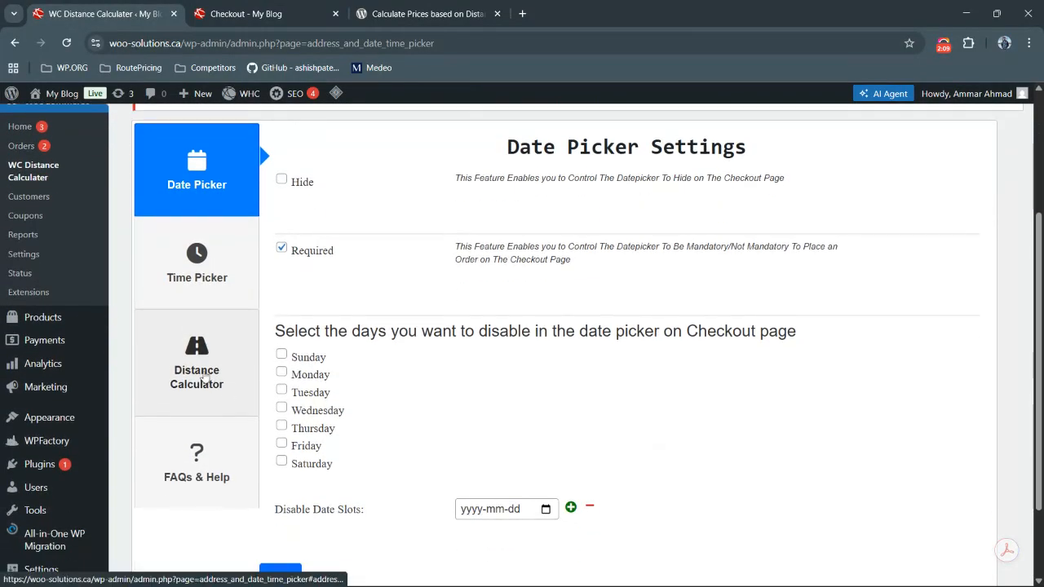
{"action": "left_click", "coordinate": [203, 375]}
{"action": "scroll", "coordinate": [323, 271], "scroll_direction": "up", "scroll_amount": 2}
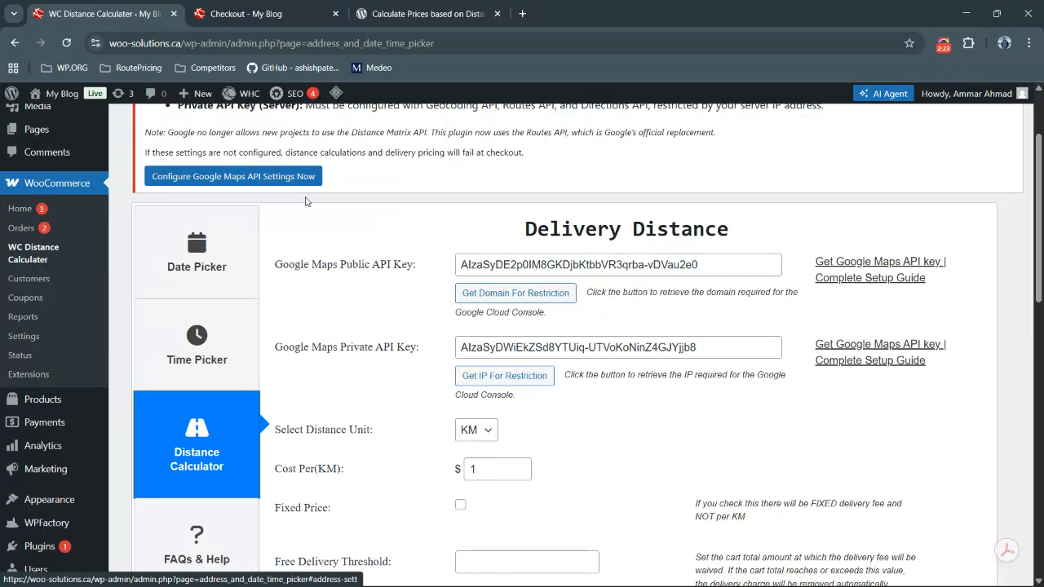
Highlight the site's domain in the address bar
{"action": "left_click", "coordinate": [131, 43]}
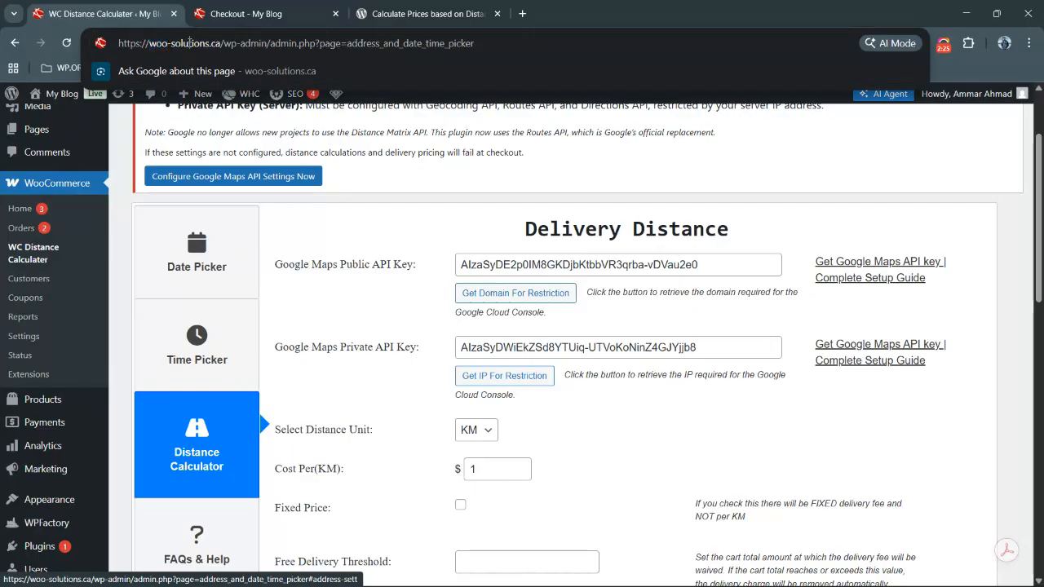
{"action": "left_click_drag", "start_coordinate": [219, 43], "coordinate": [117, 43]}
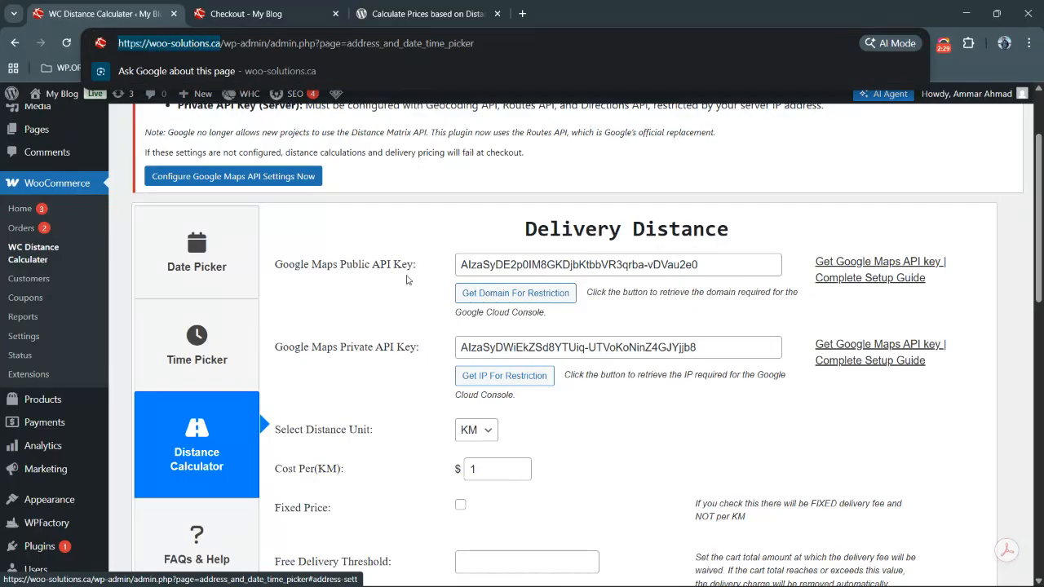
{"action": "left_click", "coordinate": [367, 282]}
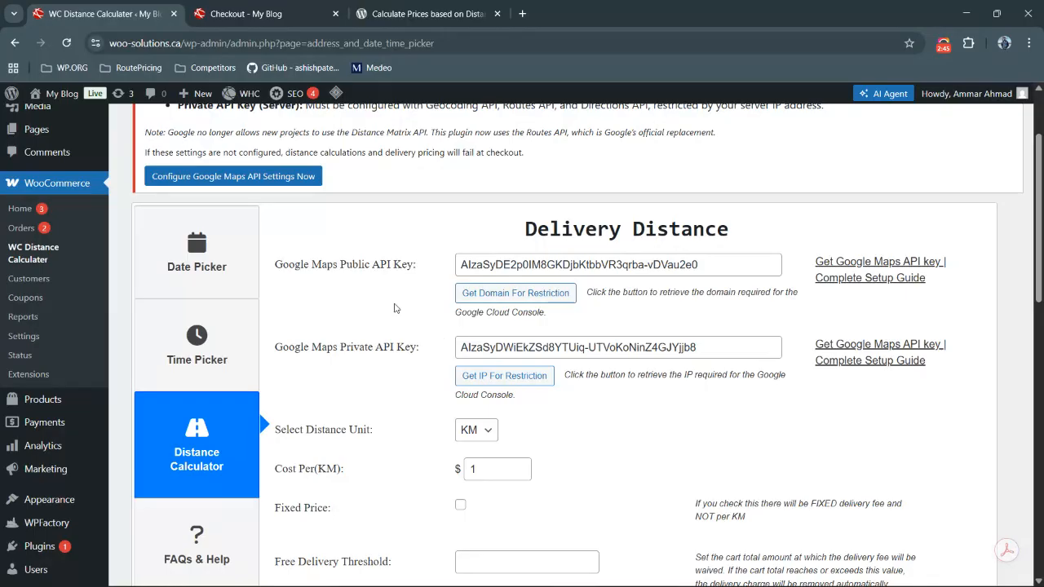
{"action": "key", "text": "alt+Tab"}
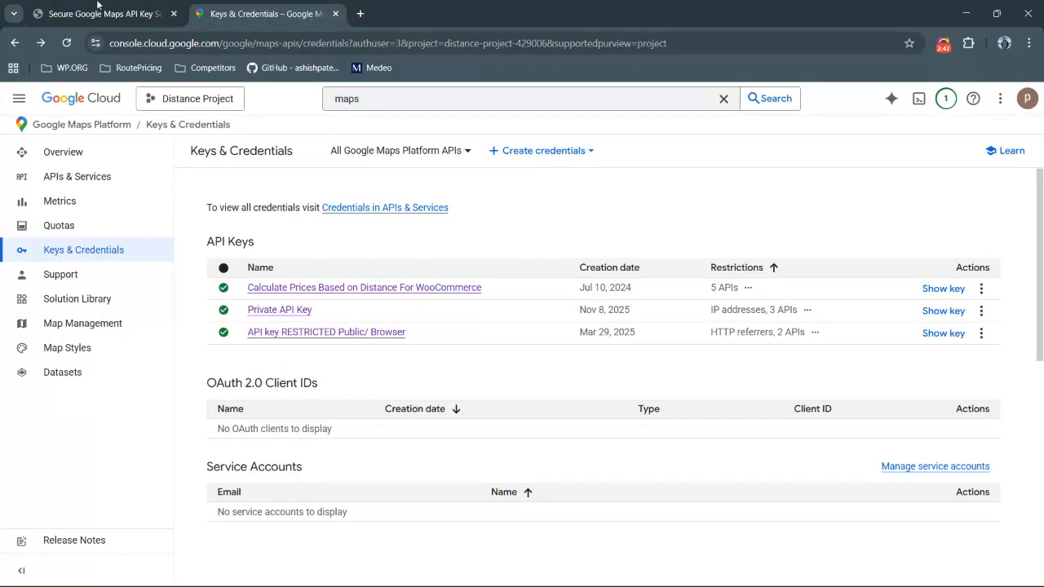
{"action": "left_click", "coordinate": [136, 8]}
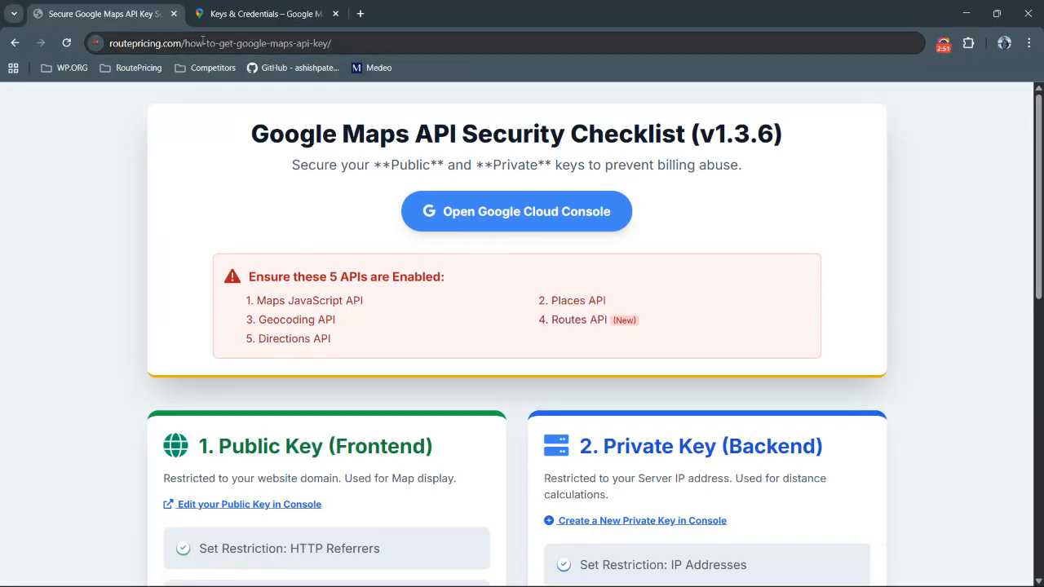
{"action": "left_click", "coordinate": [505, 213]}
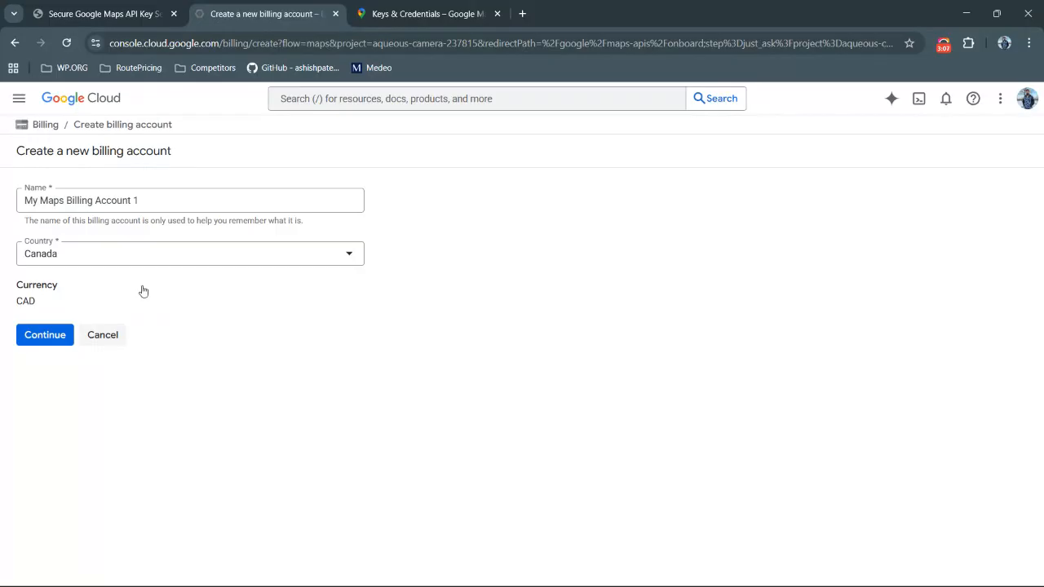
{"action": "left_click", "coordinate": [335, 14]}
{"action": "left_click", "coordinate": [282, 13]}
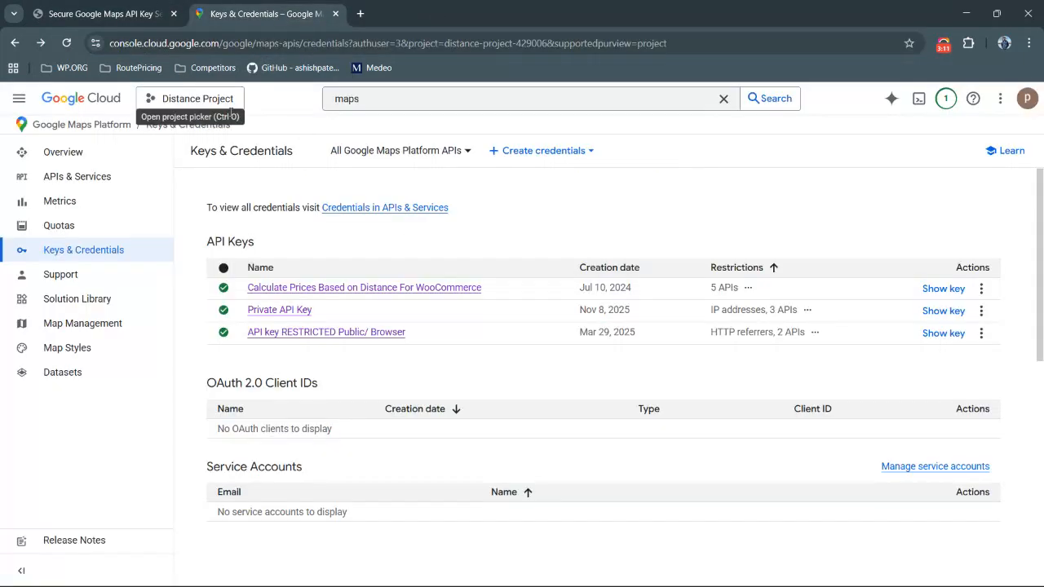
{"action": "left_click", "coordinate": [381, 96]}
{"action": "left_click", "coordinate": [272, 99]}
{"action": "left_click", "coordinate": [390, 98]}
{"action": "double_click", "coordinate": [367, 99]}
{"action": "left_click", "coordinate": [377, 99]}
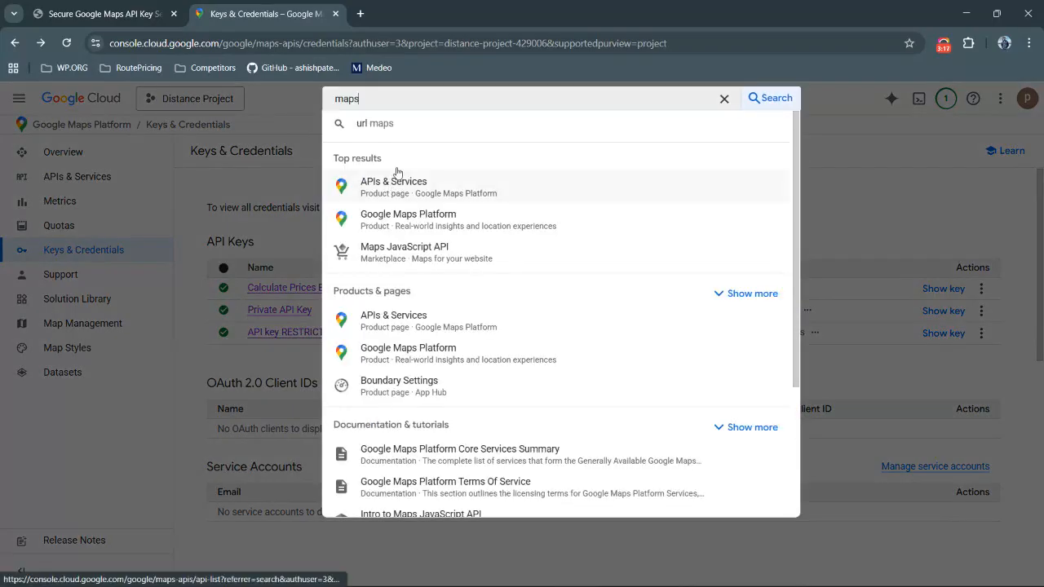
{"action": "left_click", "coordinate": [295, 117]}
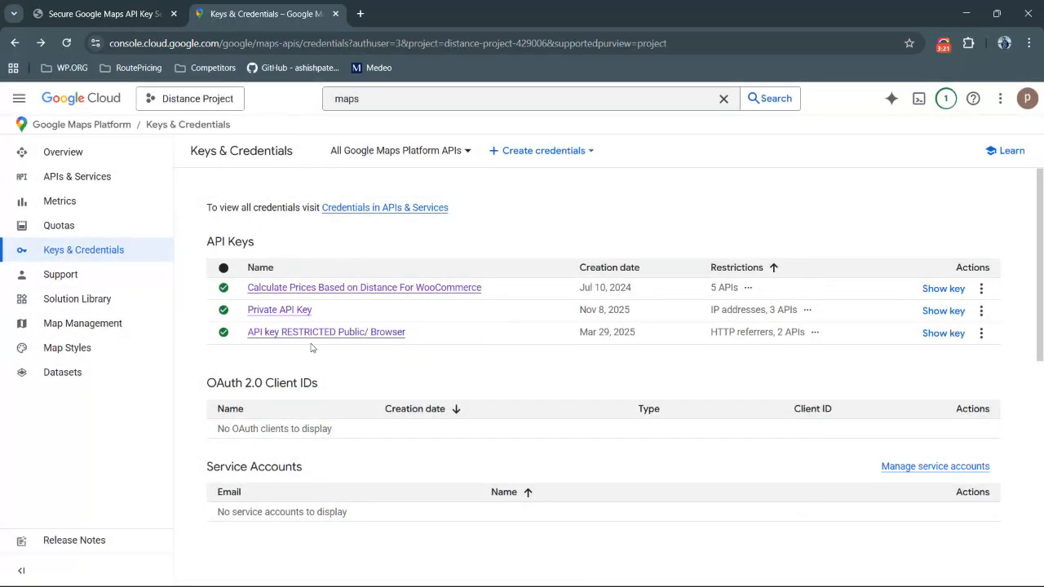
Highlight the five required APIs listed on the security checklist page
{"action": "key", "text": "alt+Tab"}
{"action": "key", "text": "alt+Tab"}
{"action": "left_click", "coordinate": [90, 13]}
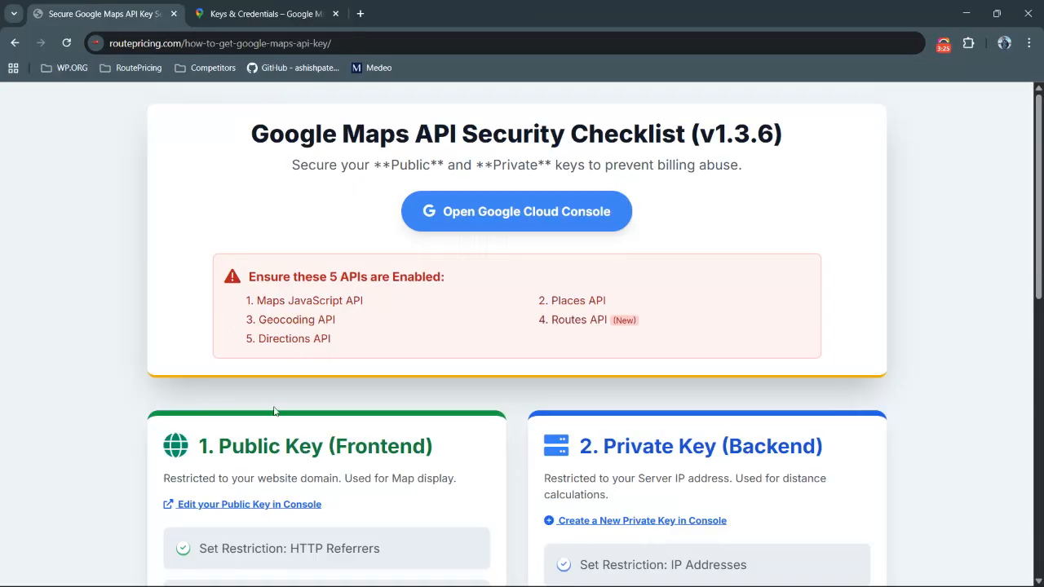
{"action": "left_click_drag", "start_coordinate": [249, 277], "coordinate": [652, 348]}
{"action": "left_click", "coordinate": [651, 347]}
Open the Private API Key and expand its API restrictions list
{"action": "left_click", "coordinate": [261, 10]}
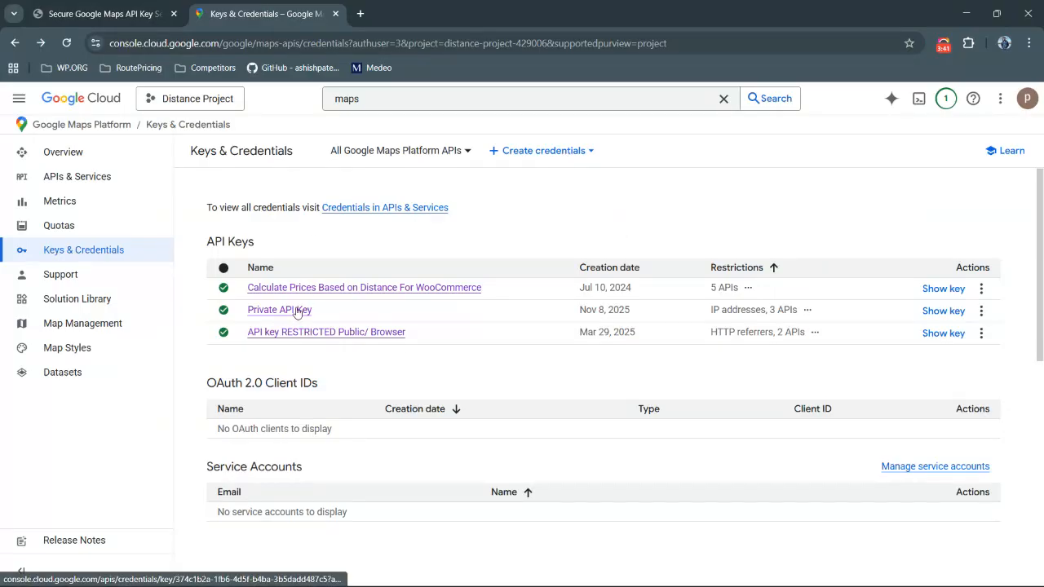
{"action": "left_click", "coordinate": [297, 311]}
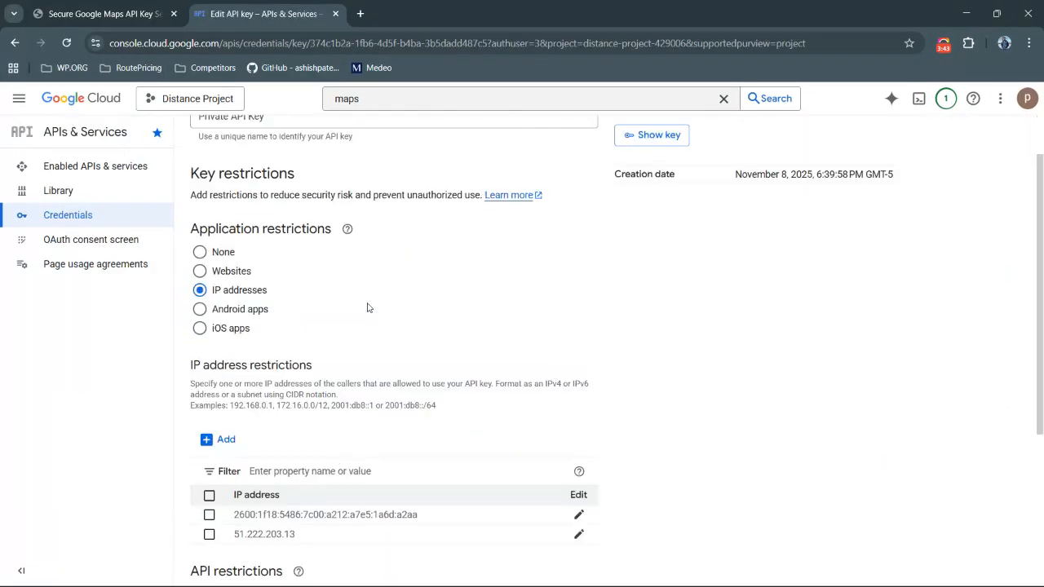
{"action": "scroll", "coordinate": [368, 308], "scroll_direction": "down", "scroll_amount": 3}
{"action": "left_click", "coordinate": [256, 415]}
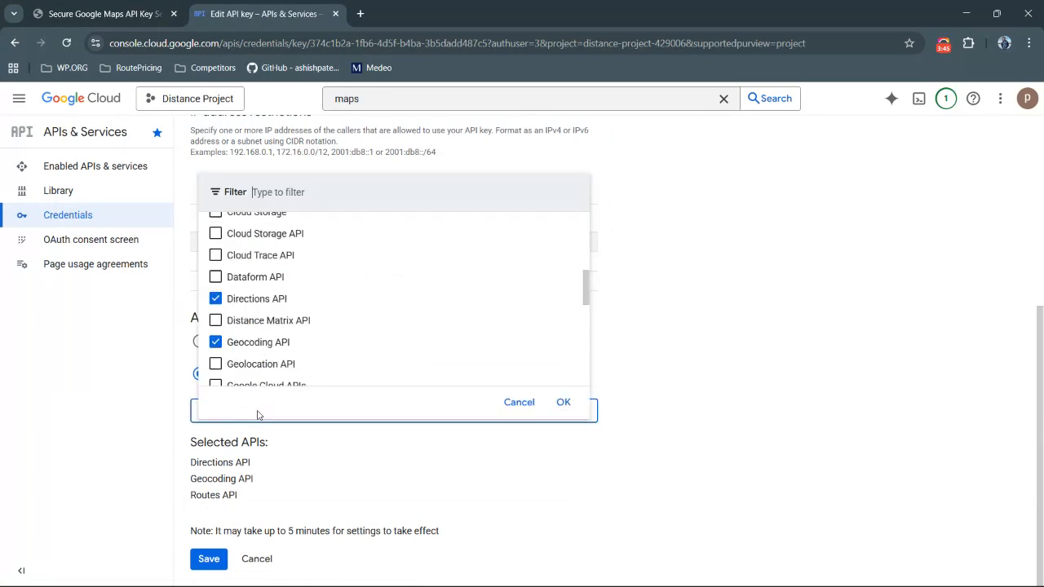
Compare the checklist's required APIs with the APIs selected on the private key's restriction list
{"action": "left_click", "coordinate": [130, 16]}
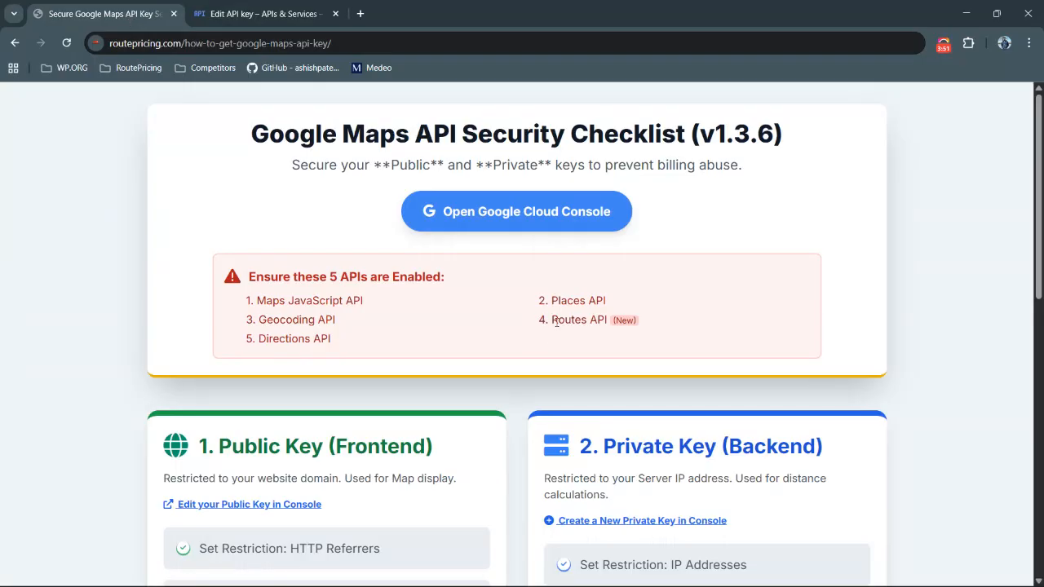
{"action": "key", "text": "alt+Tab"}
{"action": "key", "text": "alt+Tab"}
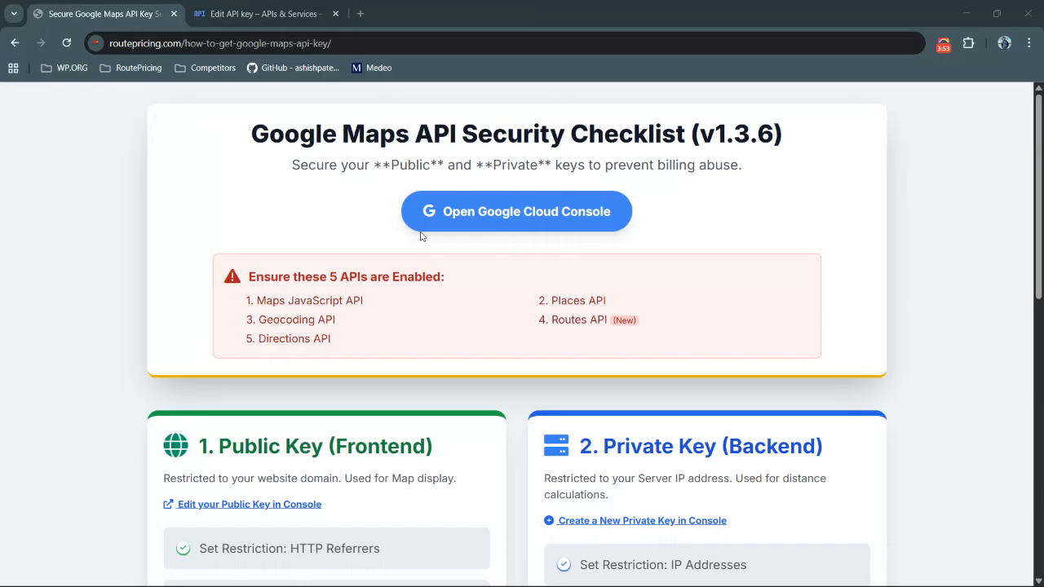
{"action": "left_click", "coordinate": [254, 16]}
{"action": "scroll", "coordinate": [345, 237], "scroll_direction": "up", "scroll_amount": 3}
{"action": "scroll", "coordinate": [345, 236], "scroll_direction": "up", "scroll_amount": 1}
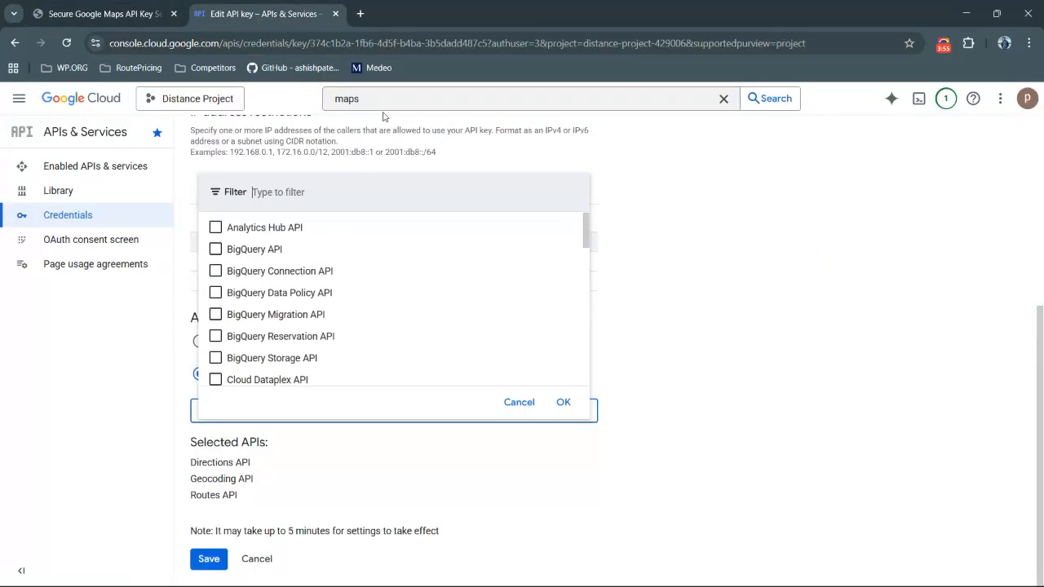
{"action": "key", "text": "Escape"}
{"action": "key", "text": "ctrl+a"}
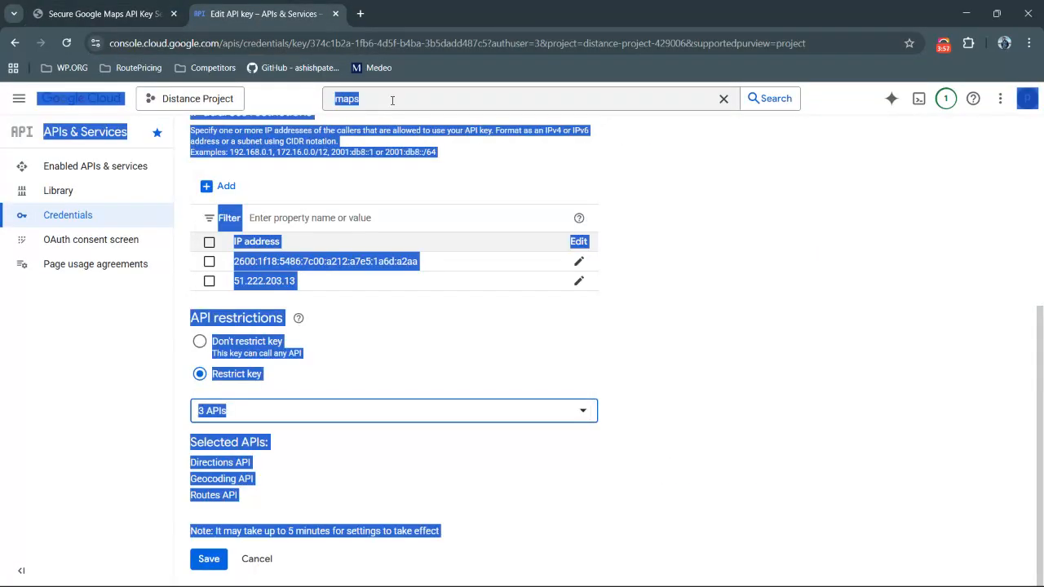
Look up the Routes API product page through console search, then open the Maps Platform keys and credentials list
{"action": "left_click", "coordinate": [392, 99]}
{"action": "key", "text": "ctrl+a"}
{"action": "type", "text": "routes api"}
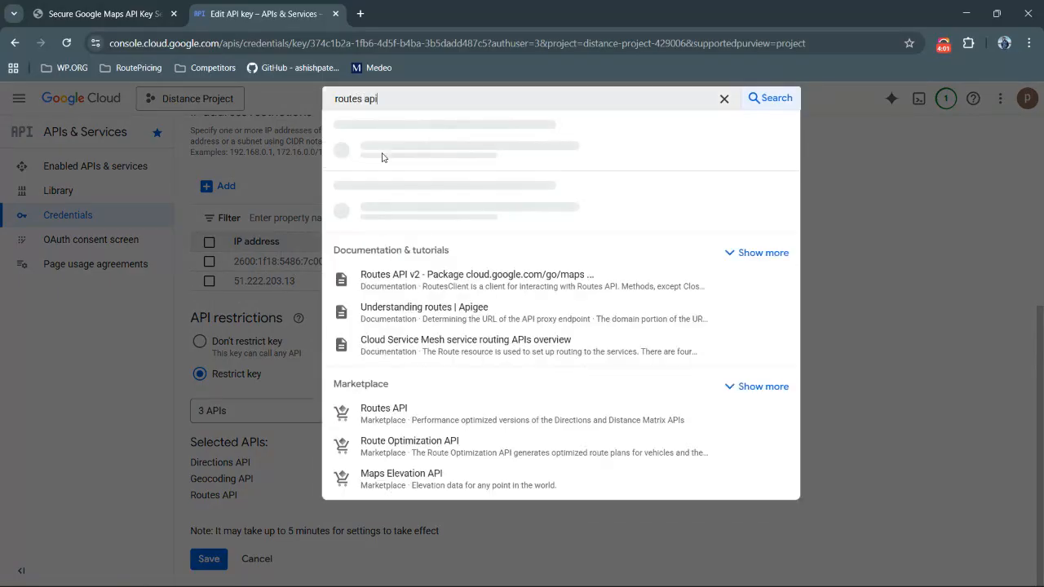
{"action": "left_click", "coordinate": [407, 155]}
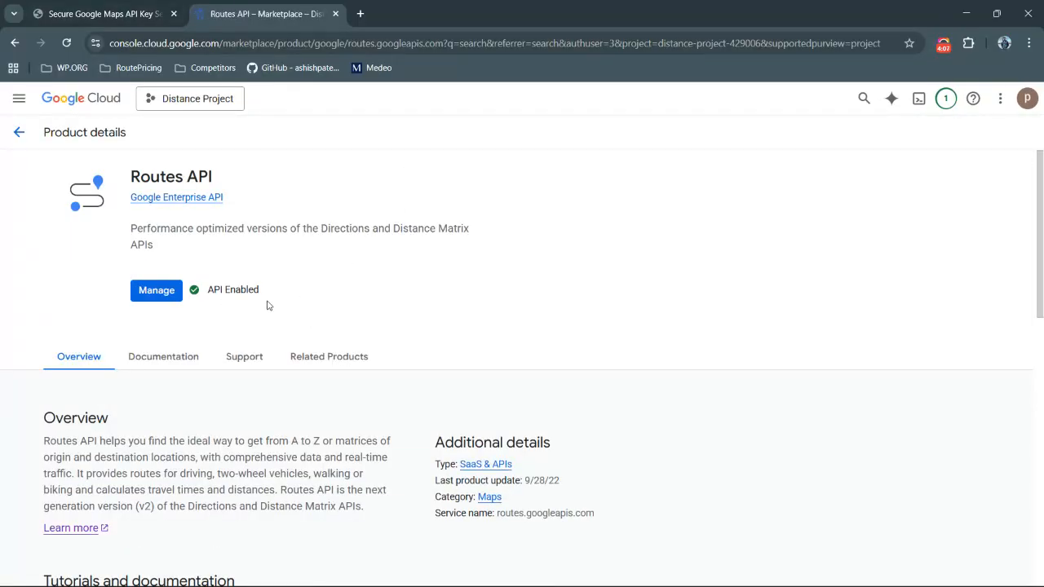
{"action": "left_click_drag", "start_coordinate": [209, 291], "coordinate": [263, 291]}
{"action": "left_click", "coordinate": [262, 291]}
{"action": "left_click", "coordinate": [155, 290]}
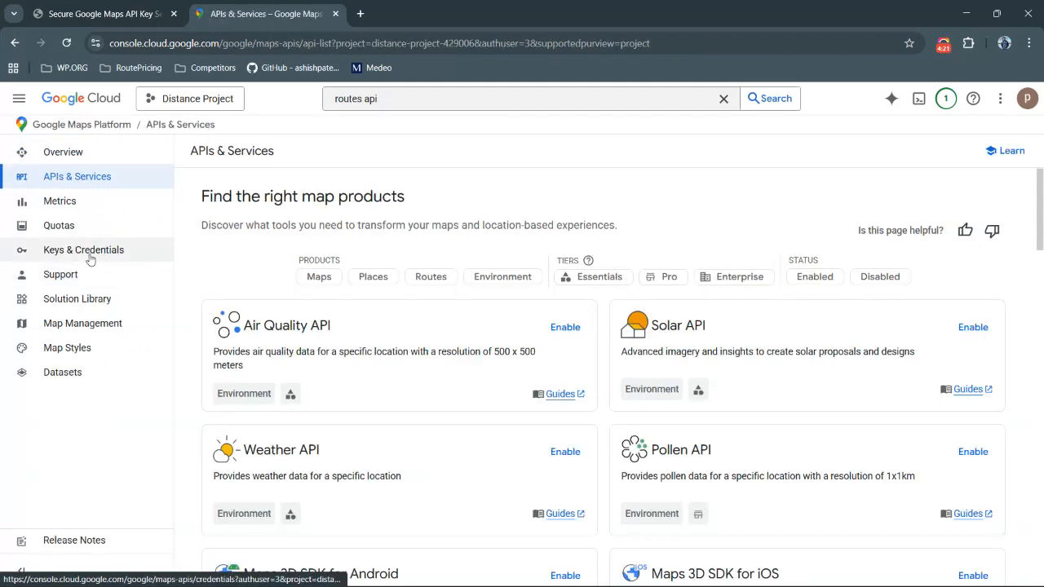
{"action": "left_click", "coordinate": [90, 258]}
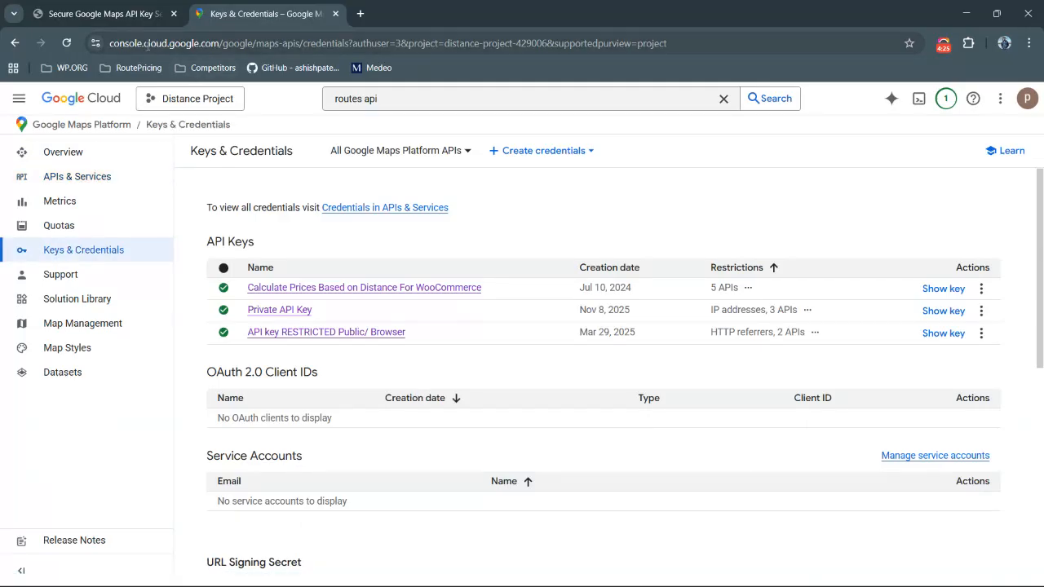
Highlight the plugin notice's mentions of Distance Matrix API and Routes API in the settings page
{"action": "key", "text": "alt+Tab"}
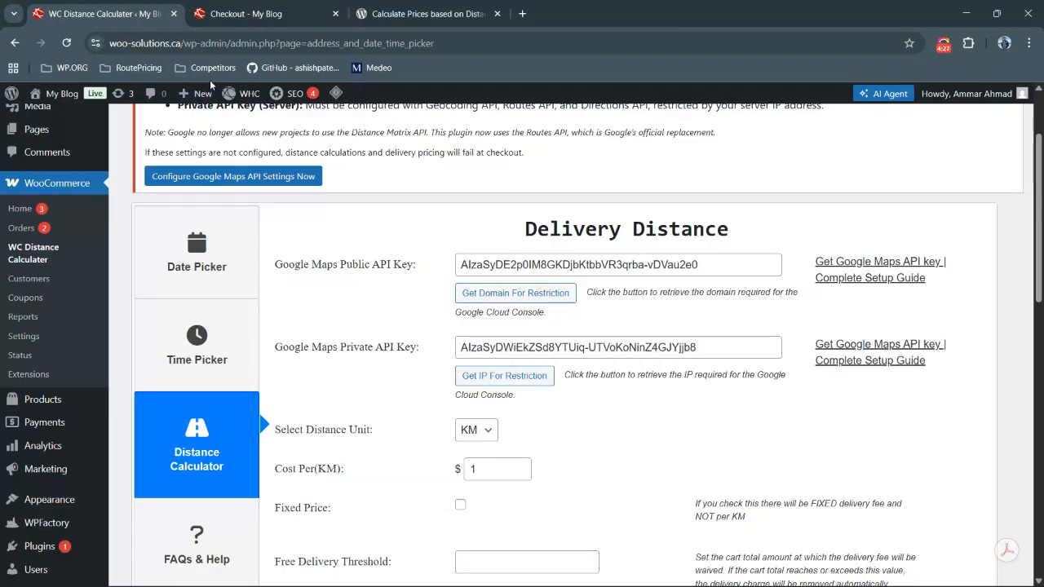
{"action": "scroll", "coordinate": [523, 329], "scroll_direction": "up", "scroll_amount": 2}
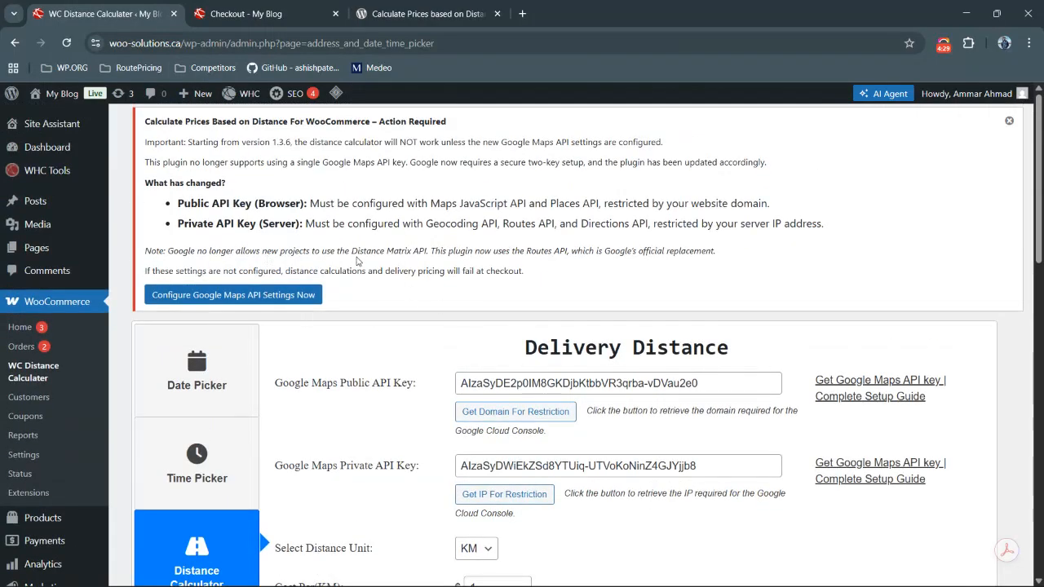
{"action": "left_click_drag", "start_coordinate": [351, 251], "coordinate": [428, 250]}
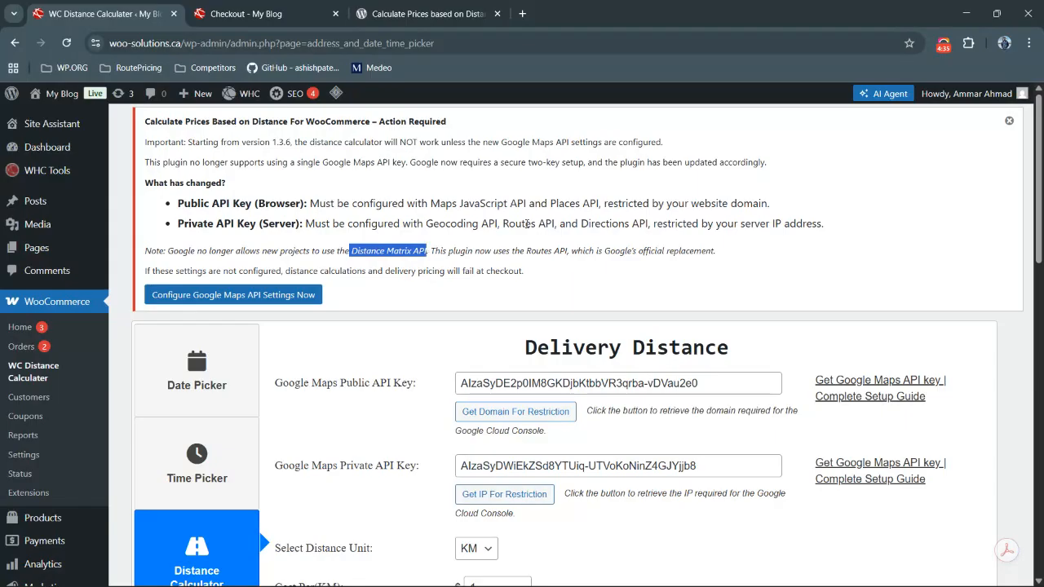
{"action": "left_click_drag", "start_coordinate": [503, 223], "coordinate": [556, 223]}
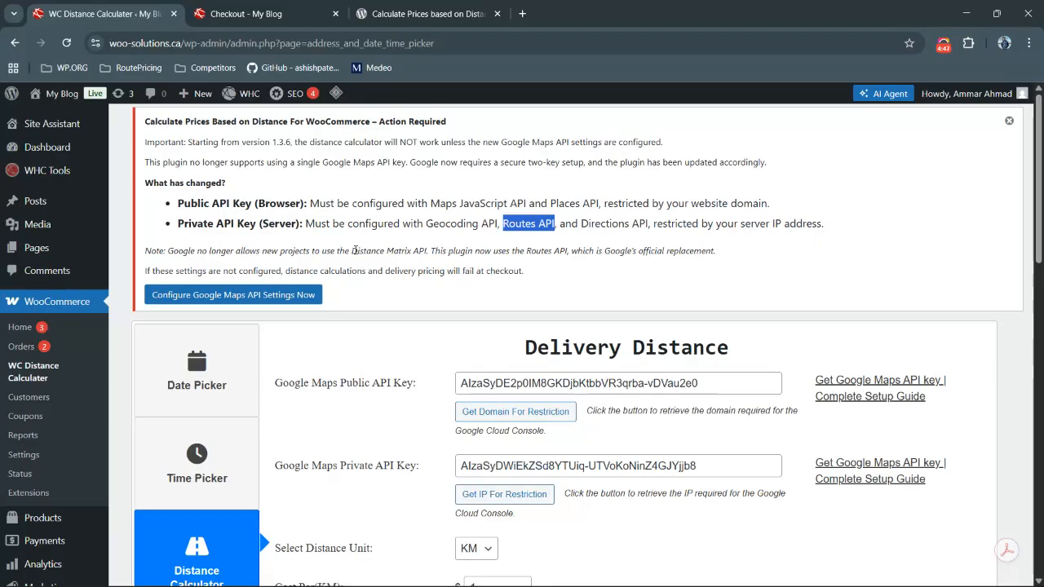
{"action": "key", "text": "alt+Tab"}
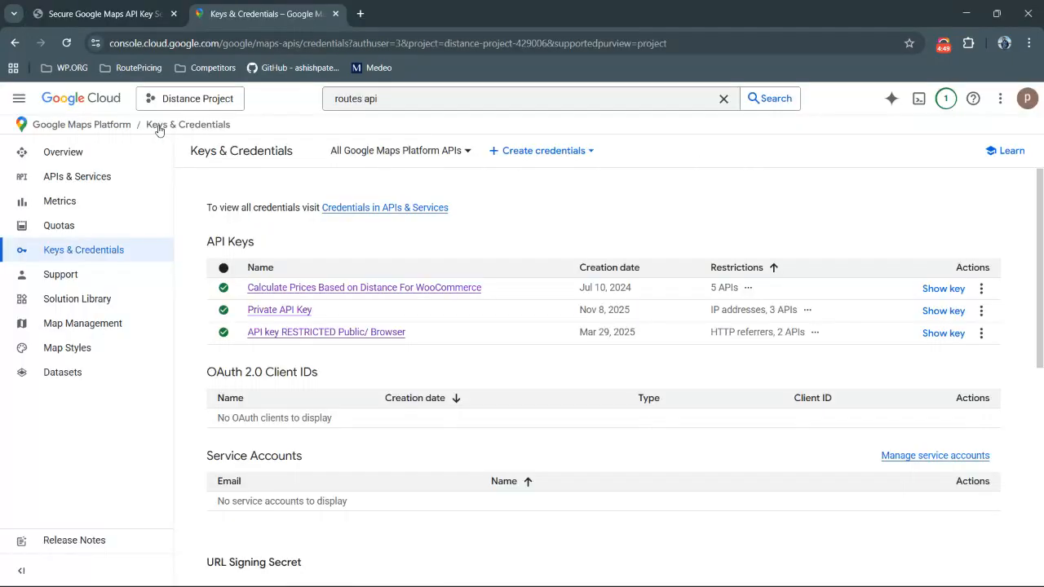
{"action": "key", "text": "alt+Tab"}
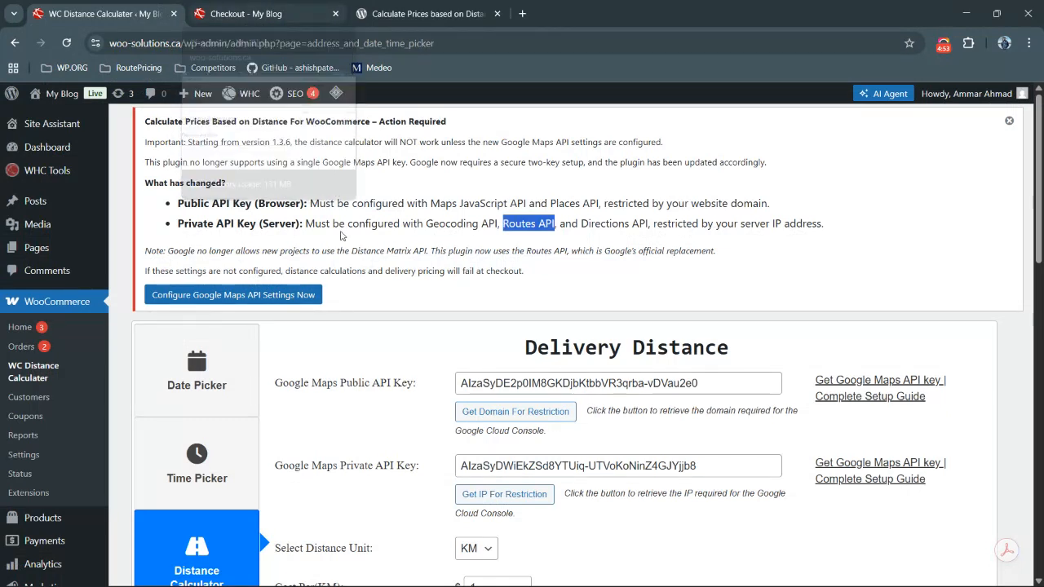
{"action": "scroll", "coordinate": [423, 243], "scroll_direction": "down", "scroll_amount": 2}
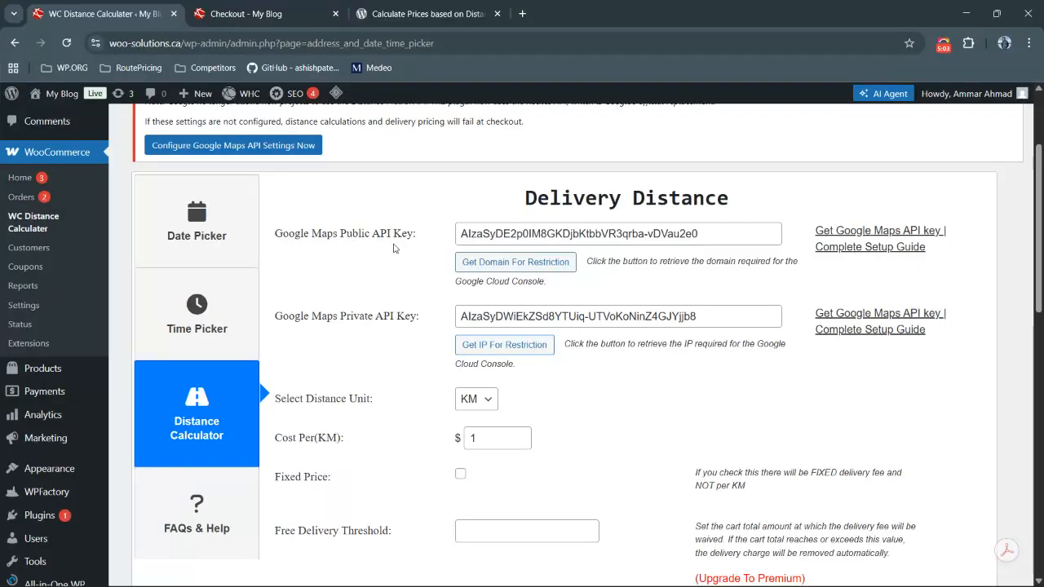
Retrieve the site's domain for restriction from the public key field and copy it
{"action": "left_click", "coordinate": [501, 270]}
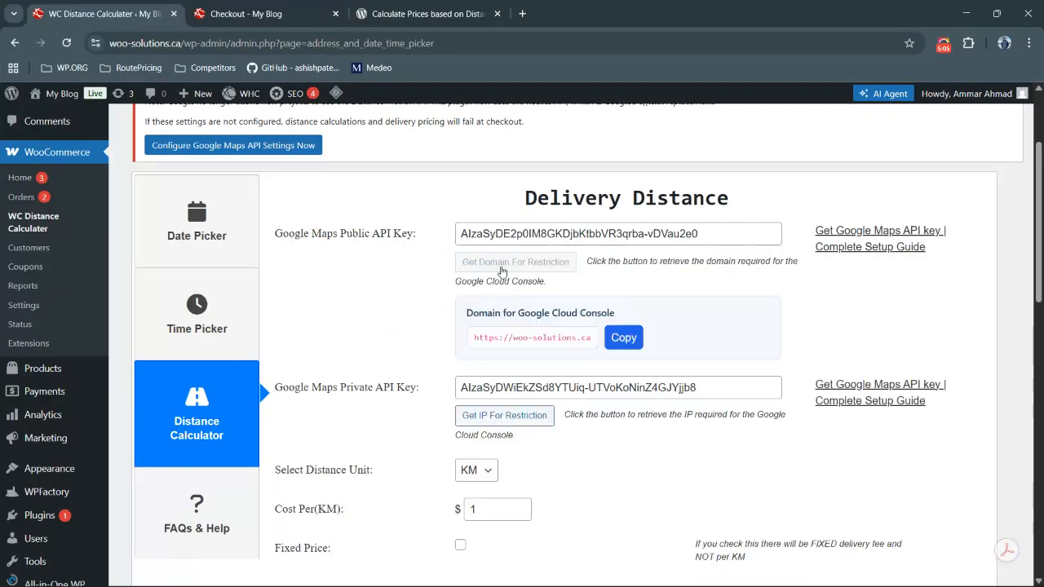
{"action": "left_click", "coordinate": [624, 339]}
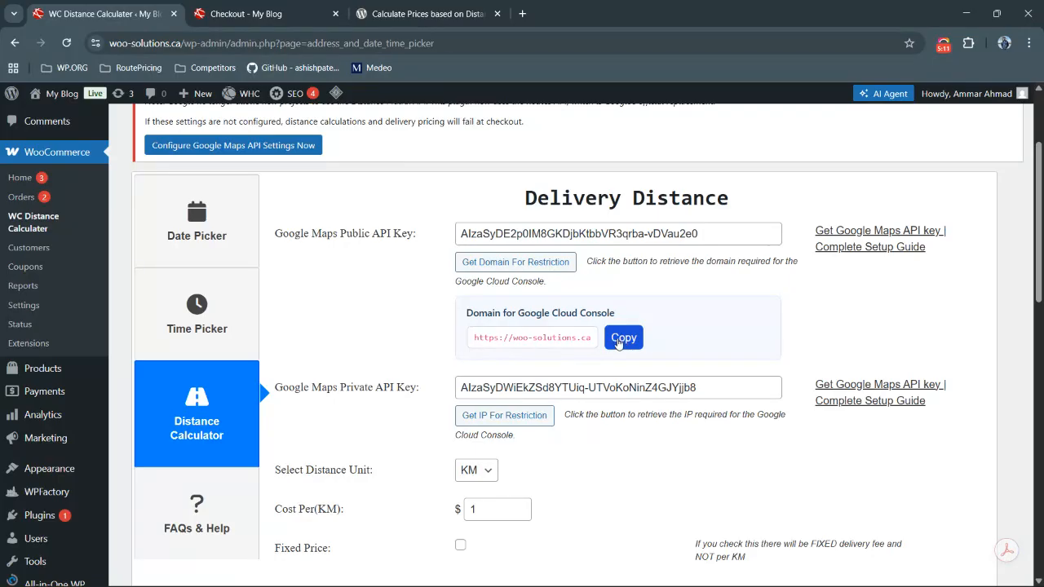
{"action": "left_click", "coordinate": [624, 338]}
Create a new API key from the Maps Platform credentials page and close the confirmation
{"action": "key", "text": "alt+Tab"}
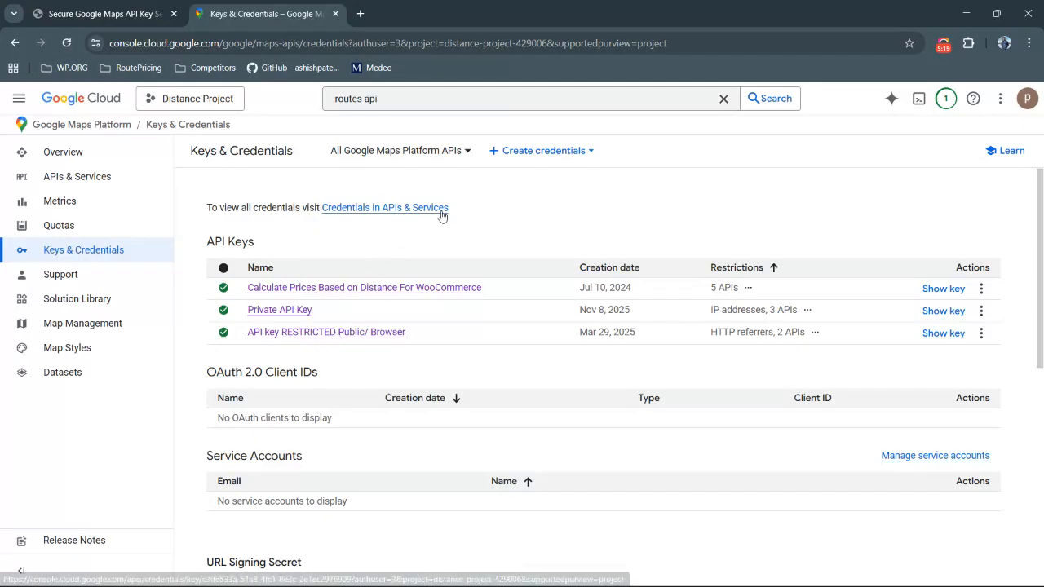
{"action": "left_click", "coordinate": [535, 154]}
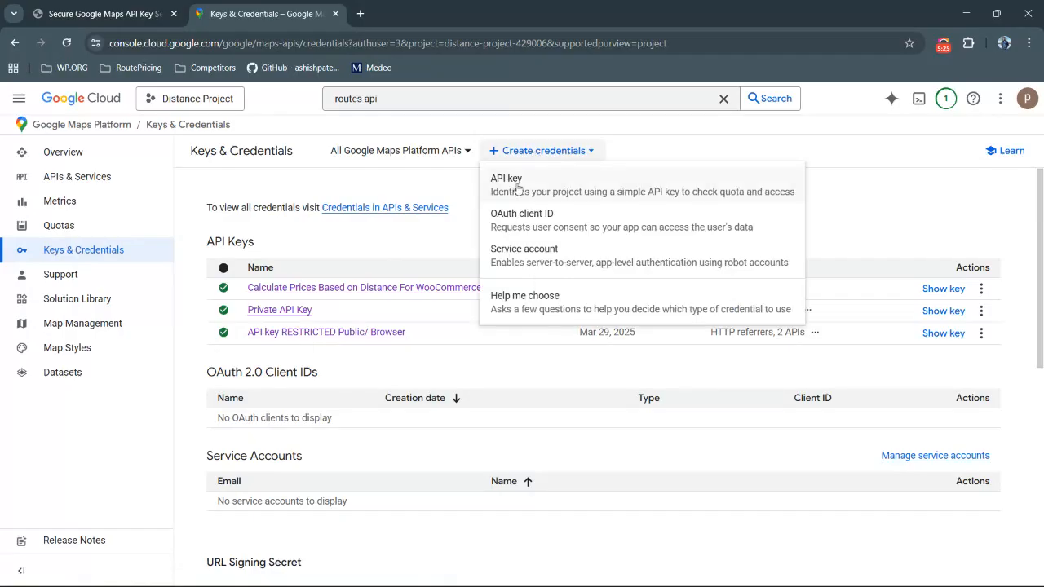
{"action": "left_click", "coordinate": [517, 188]}
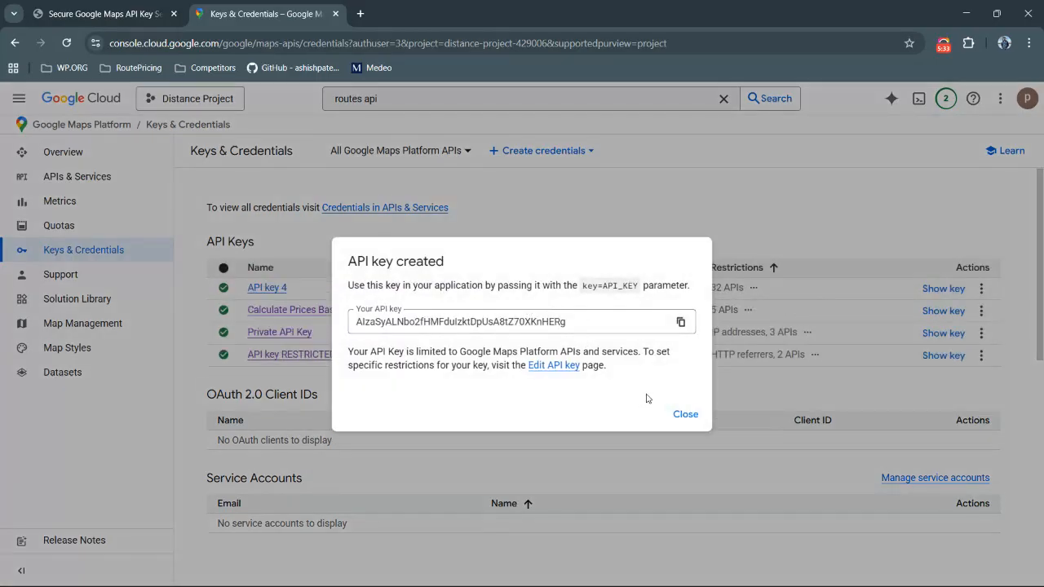
{"action": "left_click", "coordinate": [685, 414]}
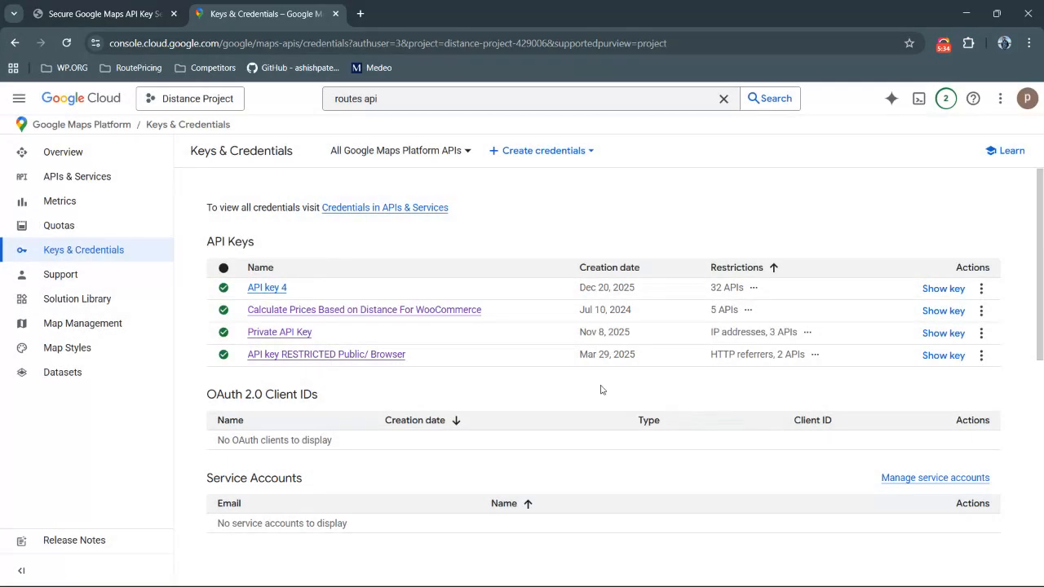
Open the new key for editing and rename it MY PUBLIC API KEY
{"action": "left_click", "coordinate": [267, 288]}
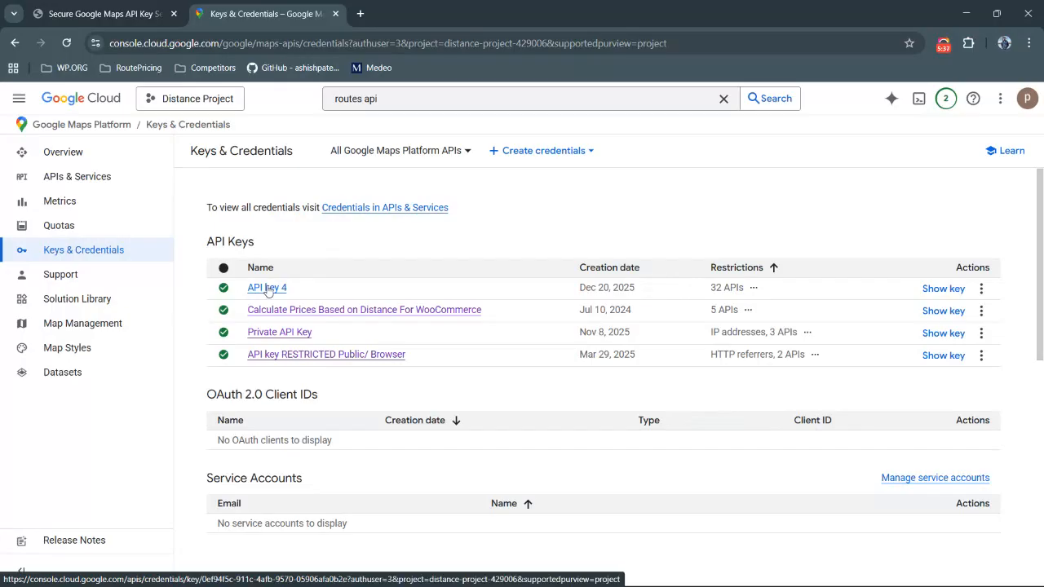
{"action": "triple_click", "coordinate": [367, 182]}
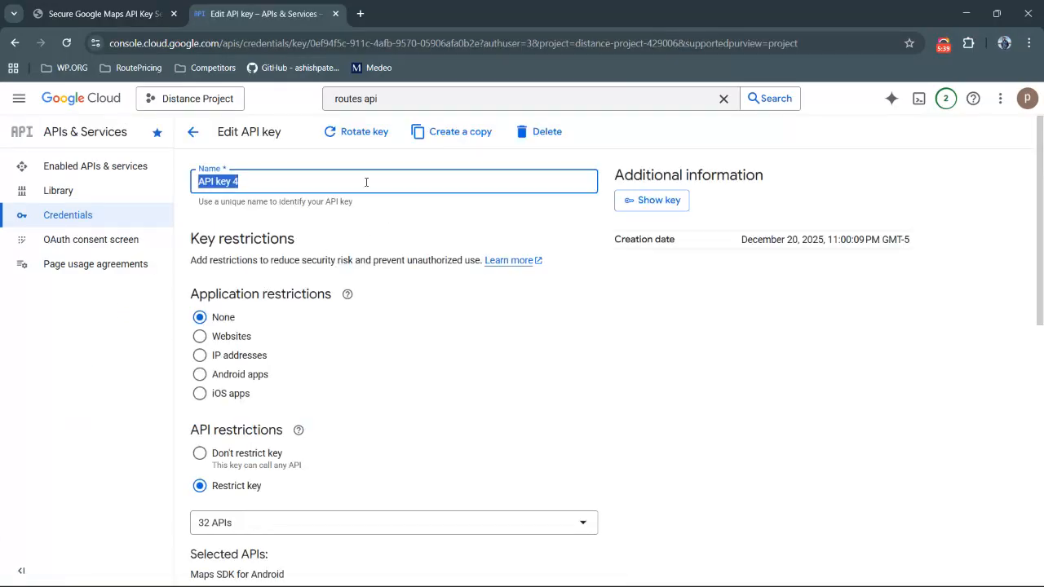
{"action": "type", "text": "MY PUBLIC API KEY"}
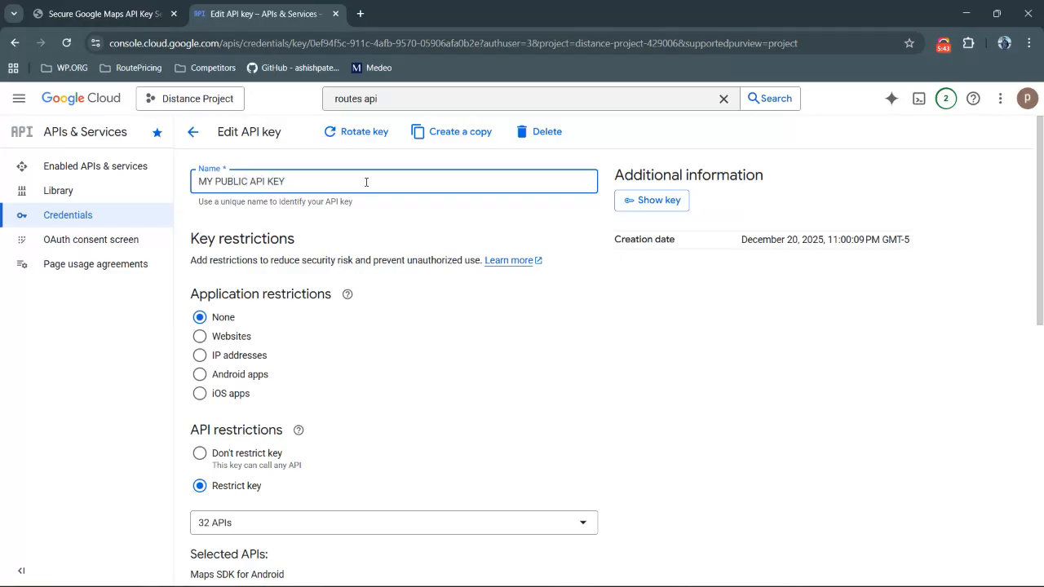
{"action": "scroll", "coordinate": [211, 325], "scroll_direction": "down", "scroll_amount": 1}
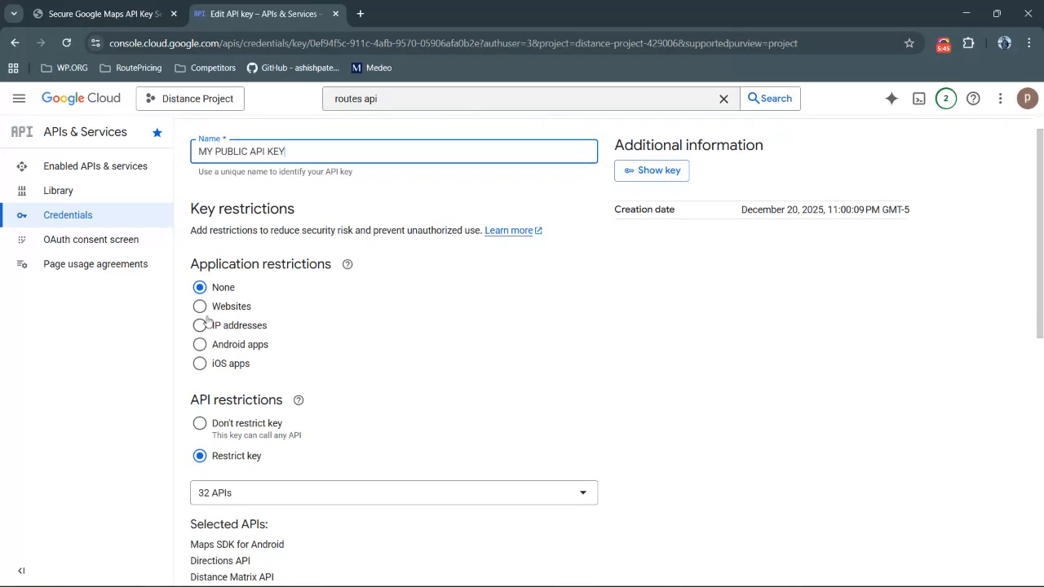
{"action": "left_click", "coordinate": [201, 310]}
{"action": "scroll", "coordinate": [330, 404], "scroll_direction": "down", "scroll_amount": 4}
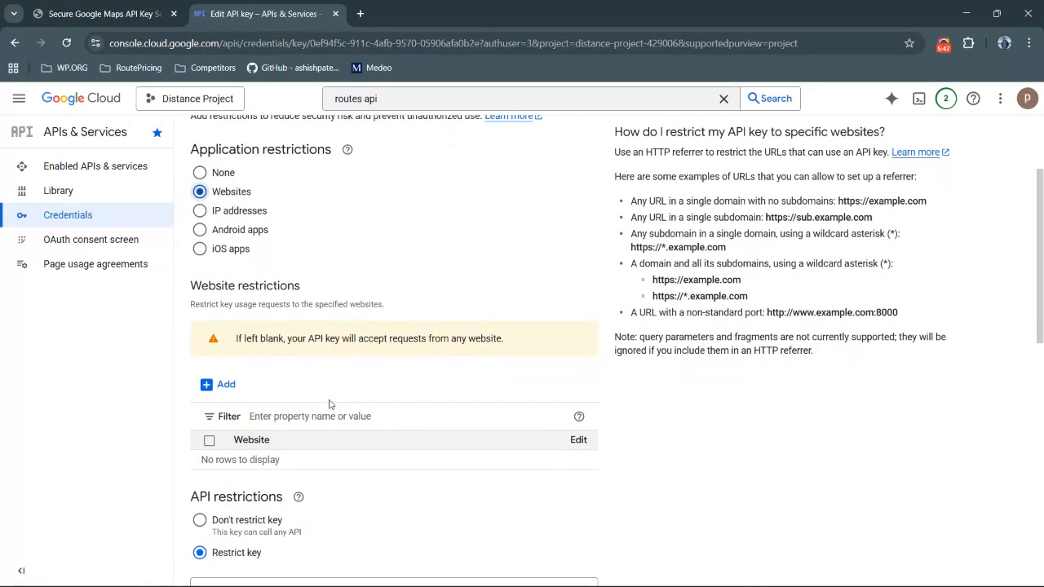
{"action": "left_click", "coordinate": [222, 384]}
{"action": "scroll", "coordinate": [319, 345], "scroll_direction": "down", "scroll_amount": 3}
{"action": "left_click", "coordinate": [318, 332]}
{"action": "key", "text": "ctrl+v"}
{"action": "key", "text": "alt+Tab"}
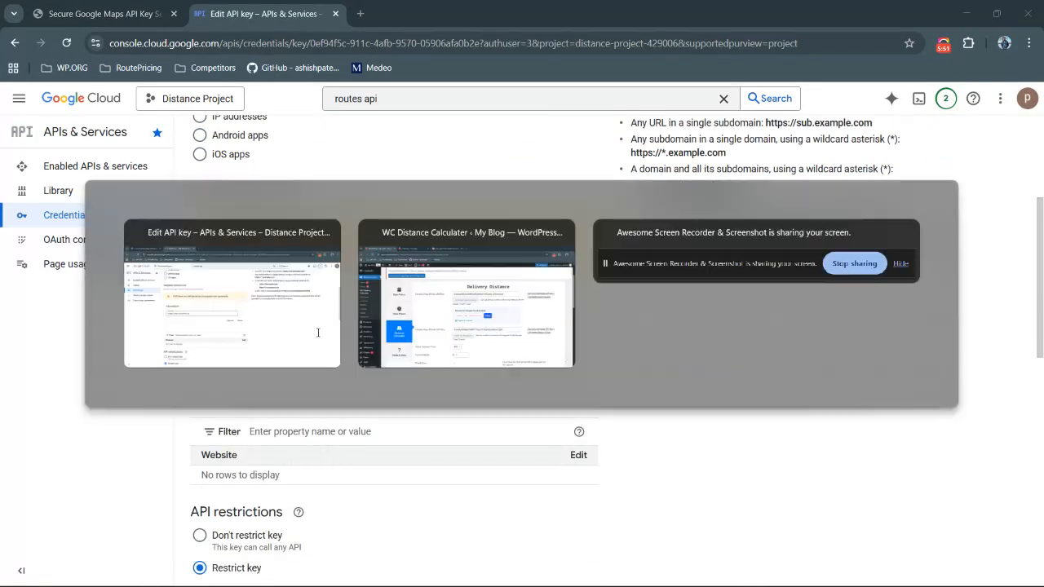
{"action": "key", "text": "alt+Tab"}
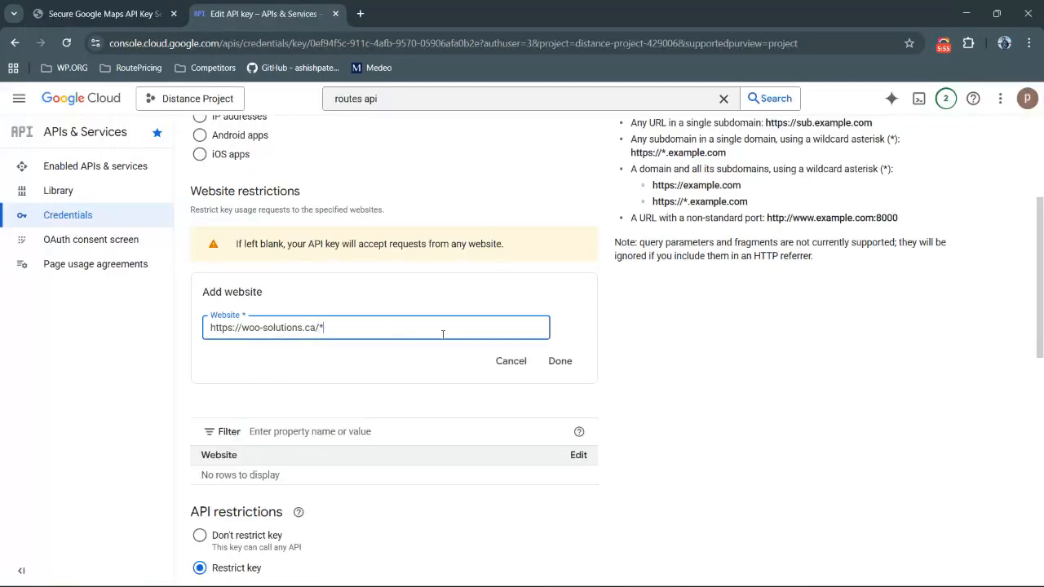
{"action": "left_click", "coordinate": [560, 361]}
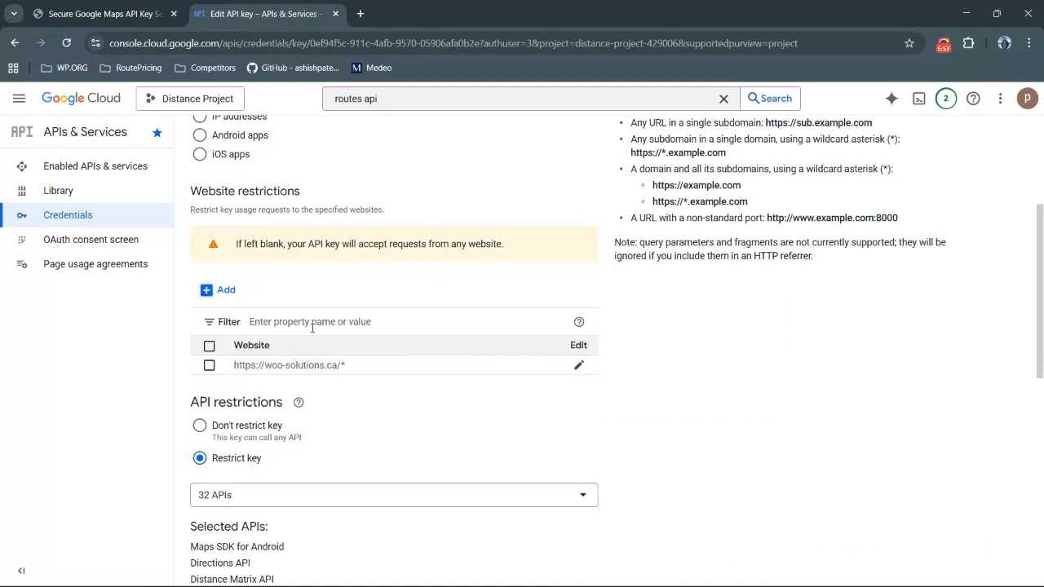
Limit the key's API restrictions to only Maps JavaScript API and Places API, unchecking every other API
{"action": "scroll", "coordinate": [228, 355], "scroll_direction": "down", "scroll_amount": 2}
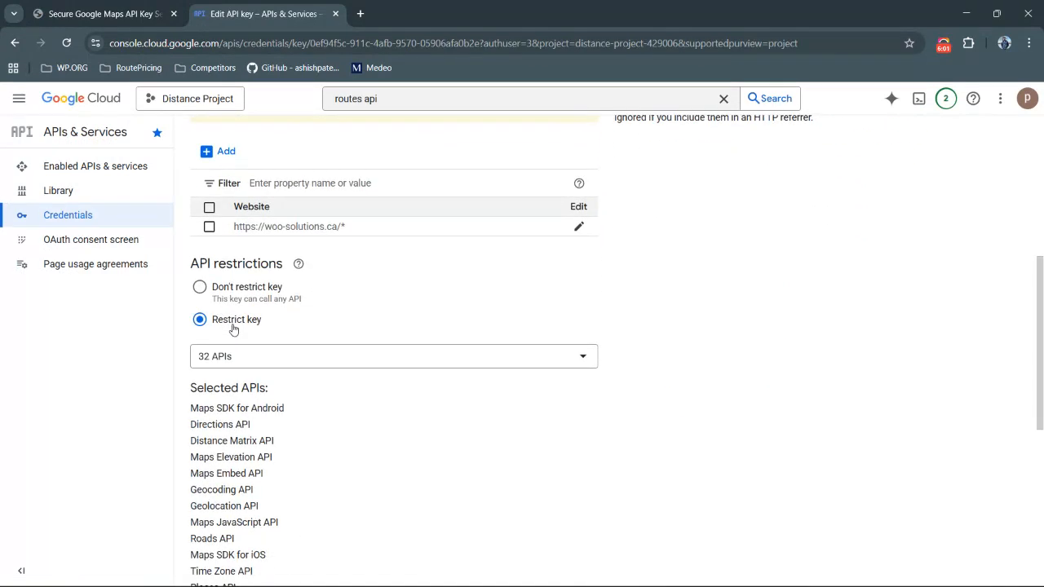
{"action": "left_click", "coordinate": [235, 357]}
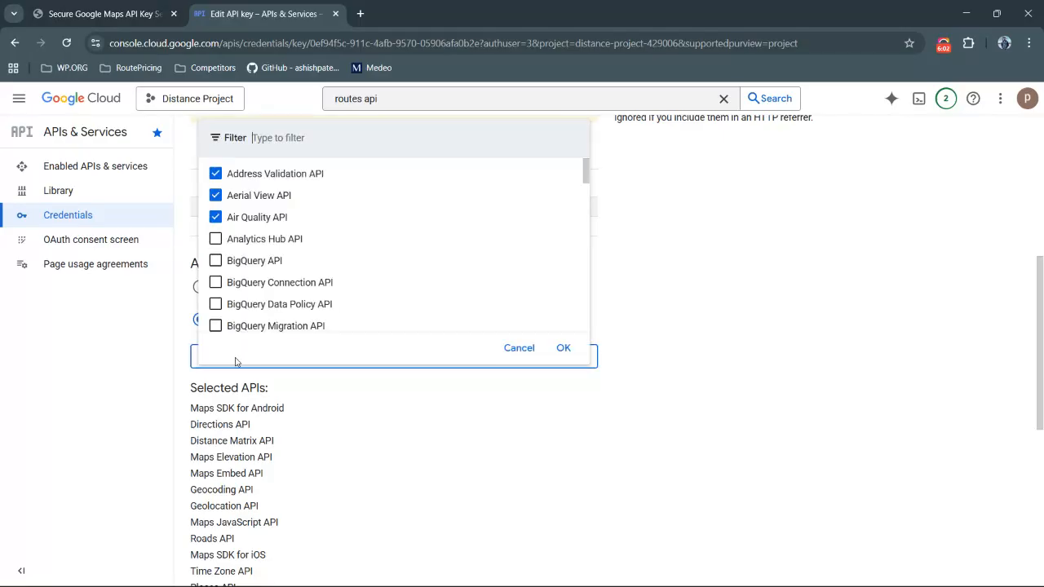
{"action": "left_click", "coordinate": [258, 192]}
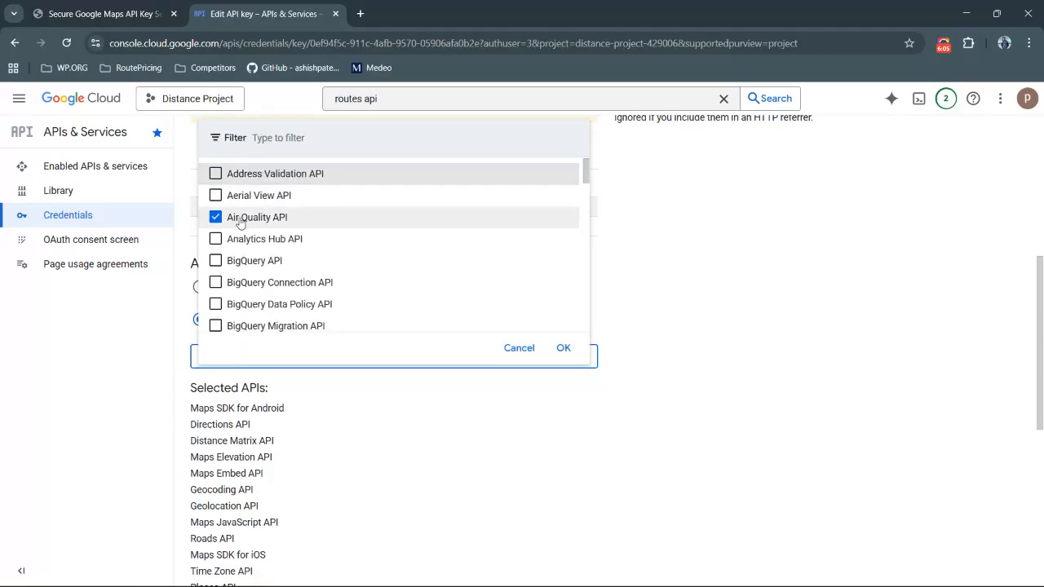
{"action": "scroll", "coordinate": [245, 217], "scroll_direction": "down", "scroll_amount": 5}
{"action": "scroll", "coordinate": [240, 222], "scroll_direction": "up", "scroll_amount": 3}
{"action": "left_click", "coordinate": [258, 189]}
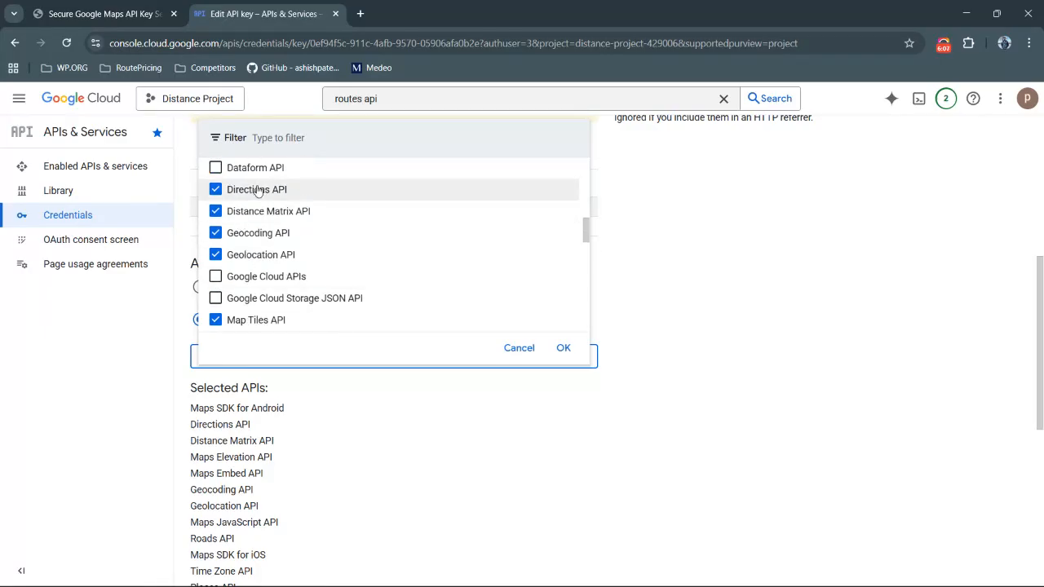
{"action": "left_click", "coordinate": [241, 211]}
{"action": "left_click", "coordinate": [241, 235]}
{"action": "left_click", "coordinate": [244, 254]}
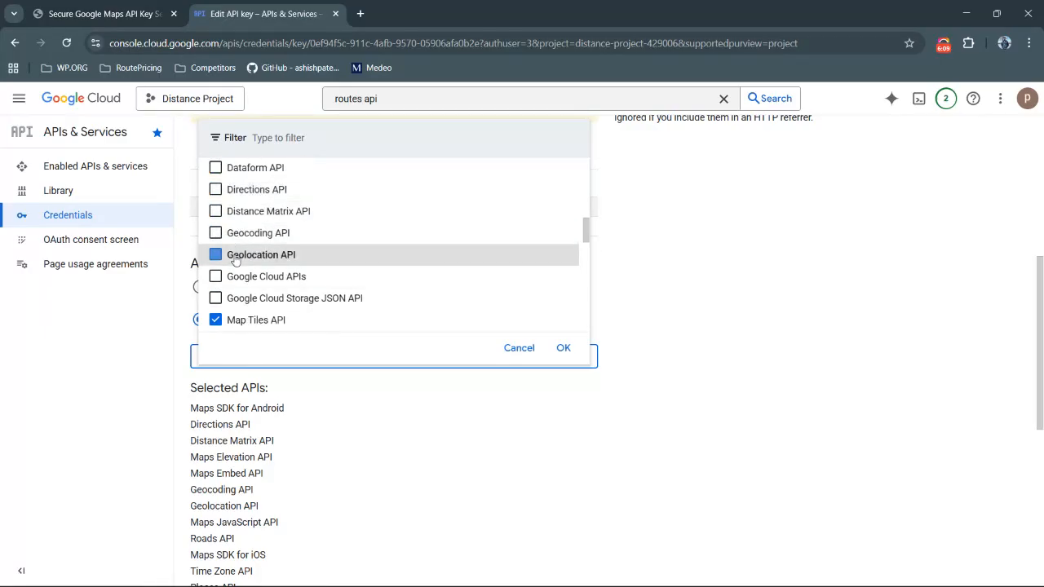
{"action": "scroll", "coordinate": [247, 249], "scroll_direction": "down", "scroll_amount": 1}
{"action": "left_click", "coordinate": [251, 236]}
{"action": "left_click", "coordinate": [249, 256]}
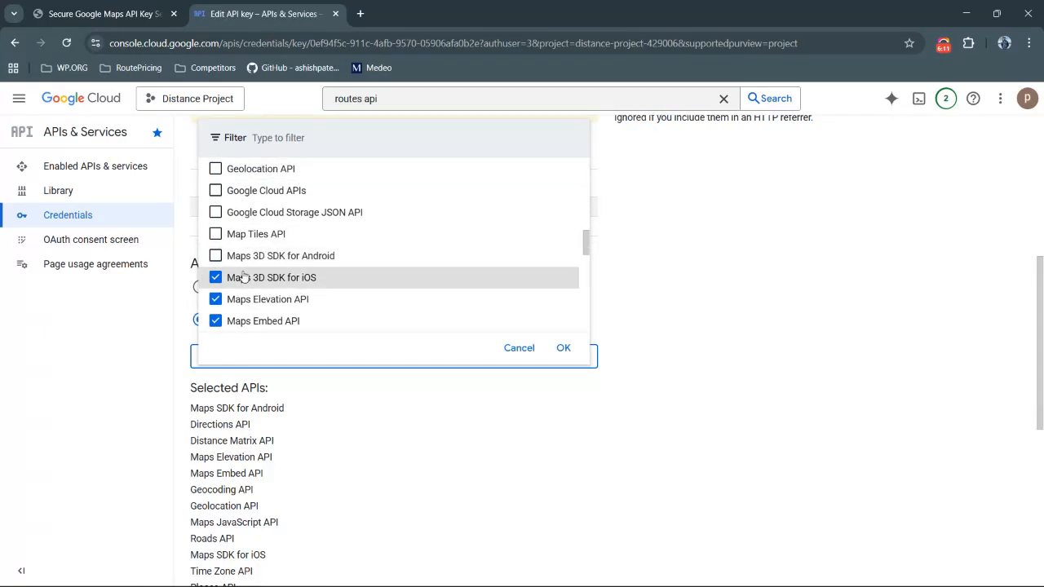
{"action": "left_click", "coordinate": [248, 277]}
{"action": "scroll", "coordinate": [247, 277], "scroll_direction": "down", "scroll_amount": 1}
{"action": "left_click", "coordinate": [253, 256]}
{"action": "left_click", "coordinate": [248, 276]}
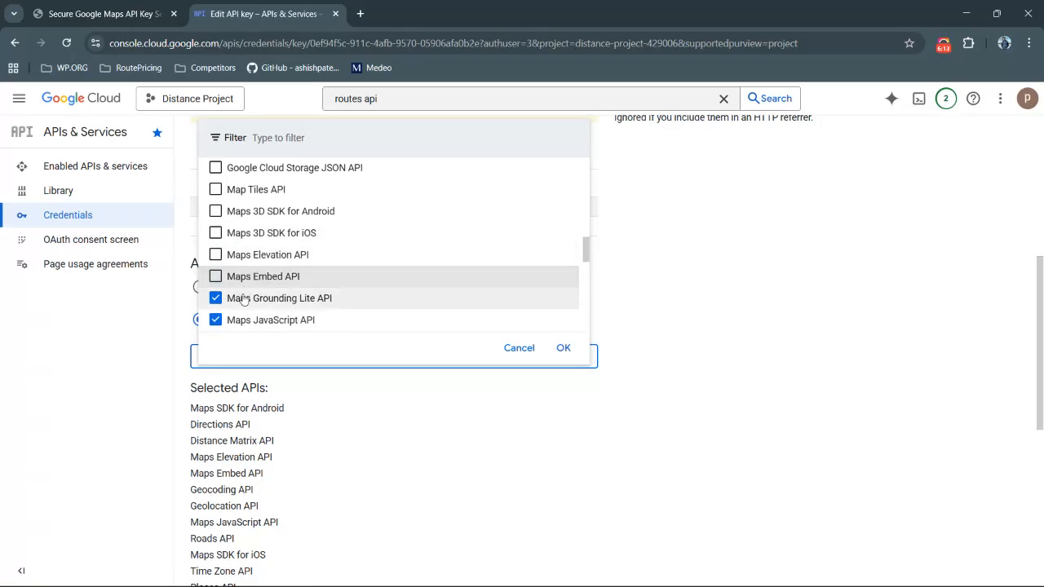
{"action": "left_click", "coordinate": [249, 298]}
{"action": "scroll", "coordinate": [249, 290], "scroll_direction": "down", "scroll_amount": 3}
{"action": "left_click", "coordinate": [247, 263]}
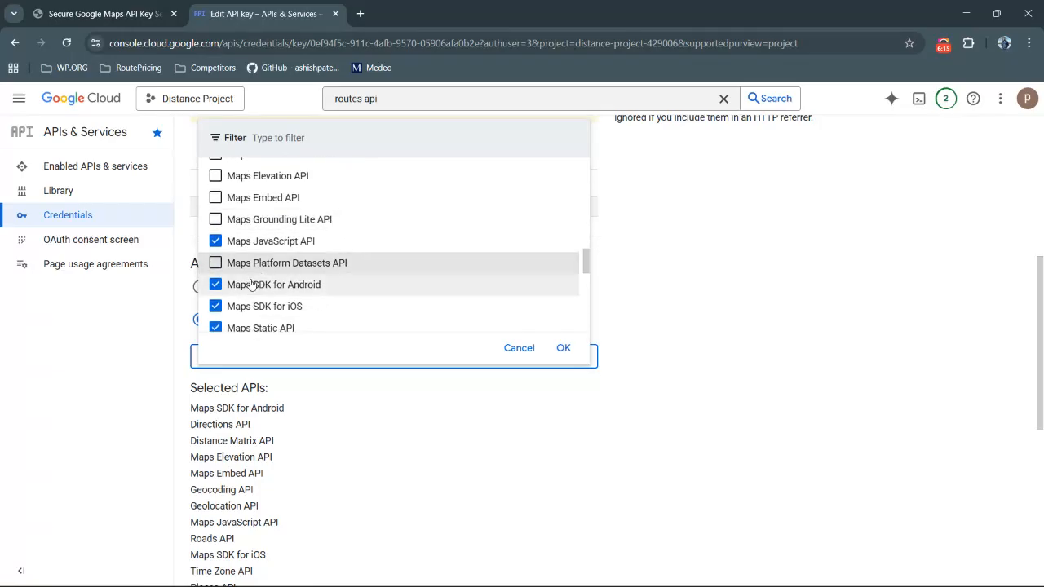
{"action": "left_click", "coordinate": [247, 285]}
{"action": "left_click", "coordinate": [247, 303]}
{"action": "scroll", "coordinate": [247, 301], "scroll_direction": "down", "scroll_amount": 2}
{"action": "left_click", "coordinate": [261, 262]}
{"action": "left_click", "coordinate": [254, 279]}
{"action": "scroll", "coordinate": [254, 280], "scroll_direction": "down", "scroll_amount": 1}
{"action": "left_click", "coordinate": [259, 269]}
{"action": "scroll", "coordinate": [260, 265], "scroll_direction": "down", "scroll_amount": 2}
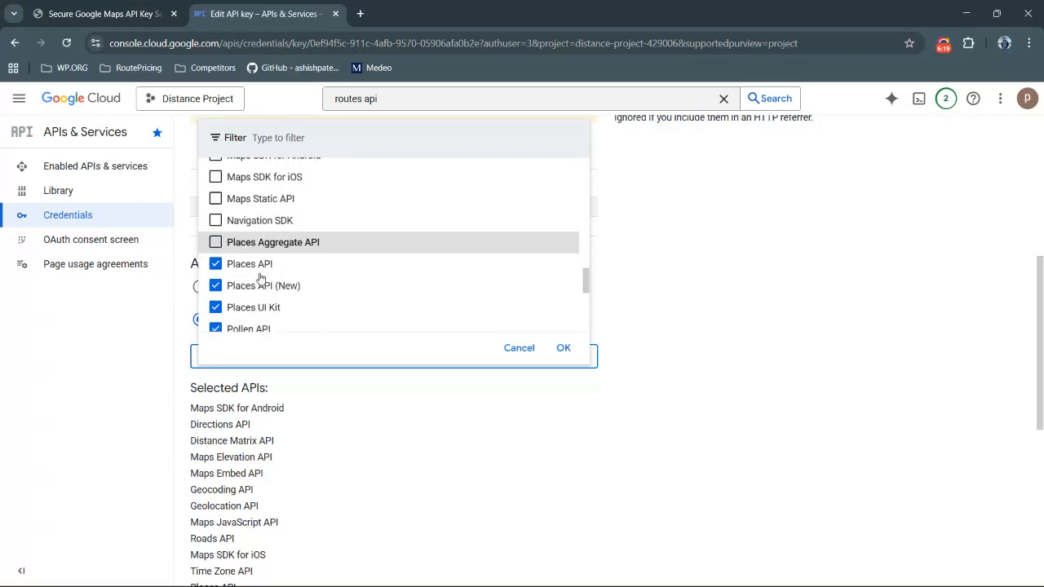
{"action": "left_click", "coordinate": [245, 256]}
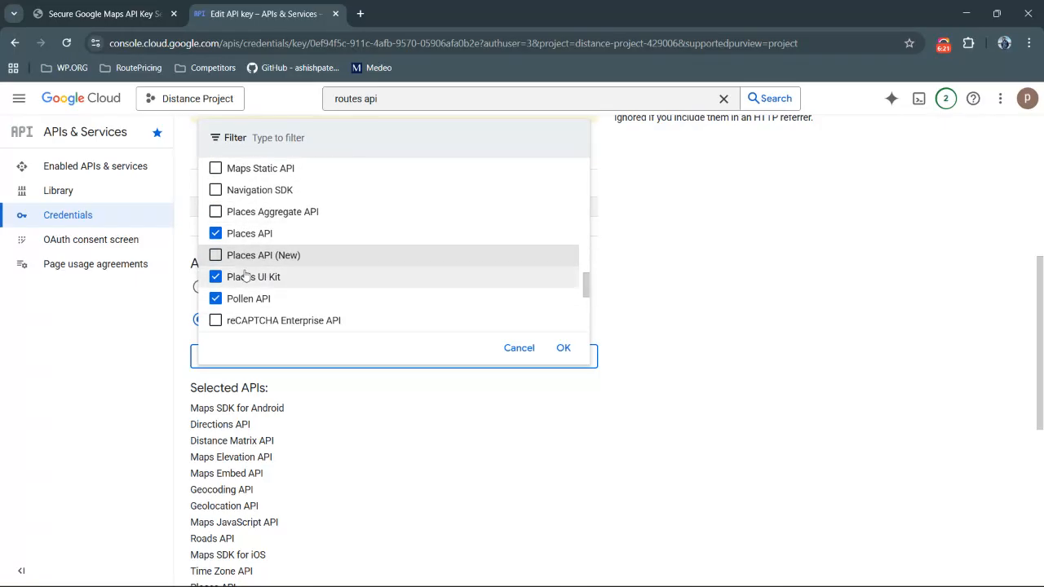
{"action": "left_click", "coordinate": [247, 276]}
{"action": "left_click", "coordinate": [241, 298]}
{"action": "scroll", "coordinate": [241, 298], "scroll_direction": "down", "scroll_amount": 3}
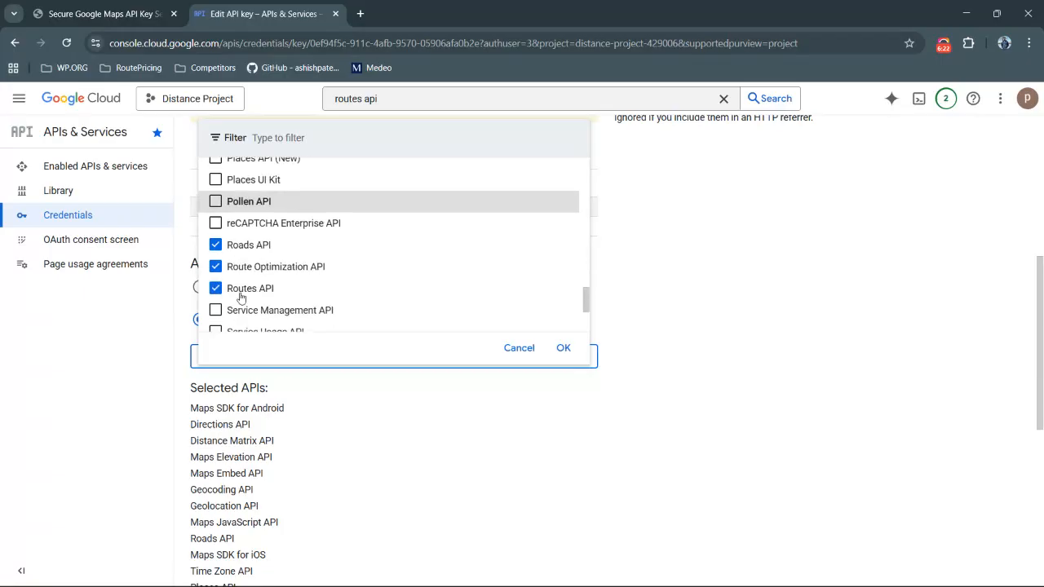
{"action": "left_click", "coordinate": [249, 241]}
{"action": "left_click", "coordinate": [254, 265]}
{"action": "left_click", "coordinate": [253, 286]}
{"action": "scroll", "coordinate": [321, 296], "scroll_direction": "down", "scroll_amount": 3}
{"action": "left_click", "coordinate": [246, 229]}
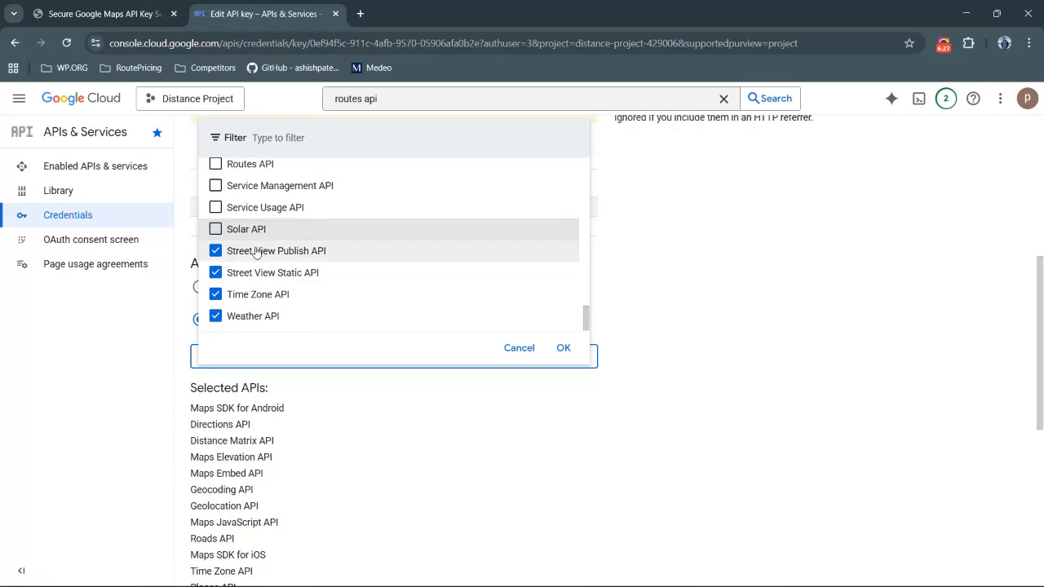
{"action": "left_click", "coordinate": [253, 251]}
{"action": "left_click", "coordinate": [254, 274]}
{"action": "left_click", "coordinate": [238, 294]}
{"action": "left_click", "coordinate": [243, 316]}
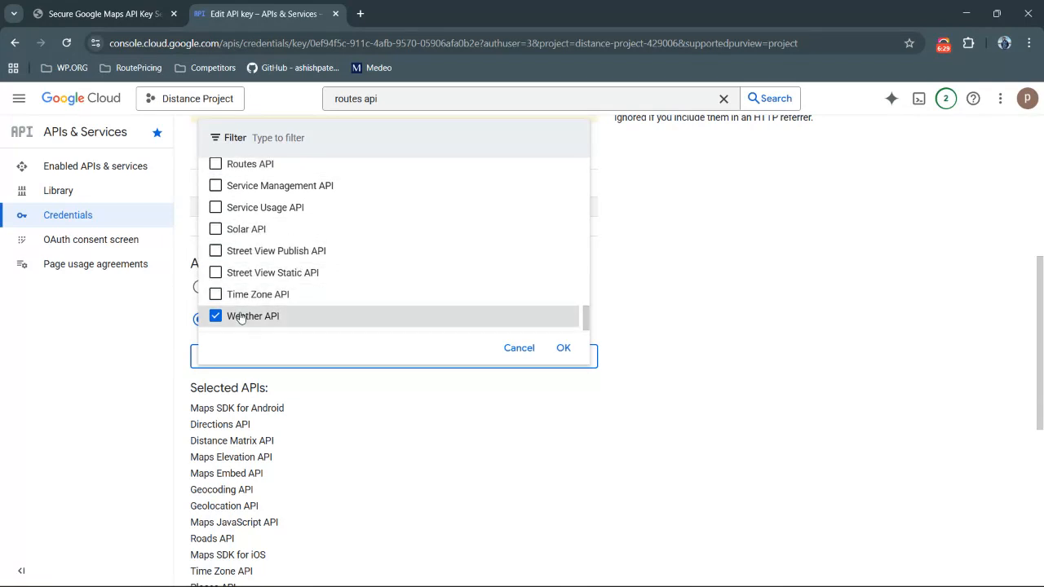
{"action": "left_click", "coordinate": [564, 348]}
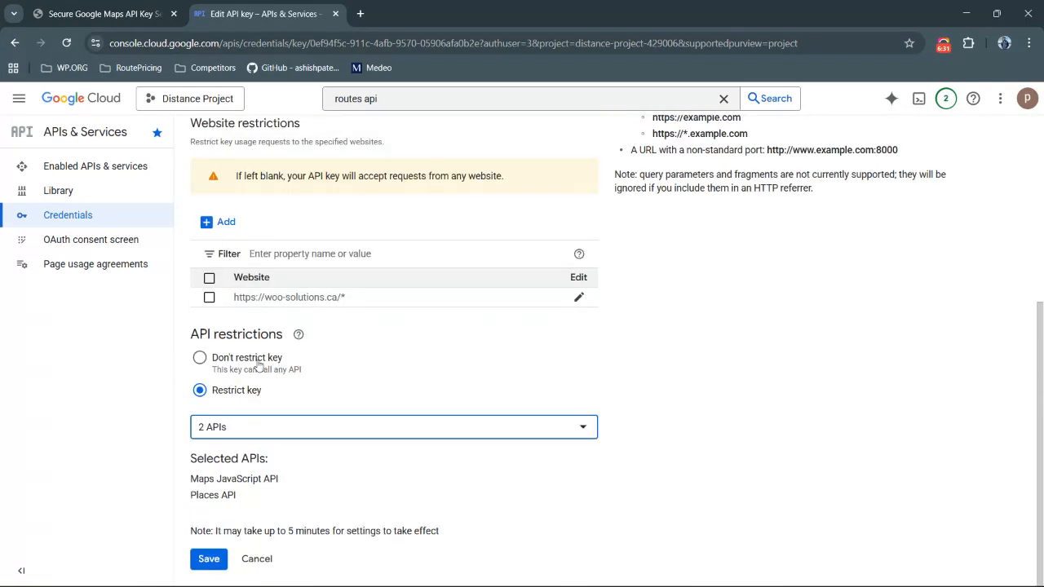
Review the key's restriction settings and save the key
{"action": "scroll", "coordinate": [236, 280], "scroll_direction": "up", "scroll_amount": 1}
{"action": "scroll", "coordinate": [235, 280], "scroll_direction": "up", "scroll_amount": 3}
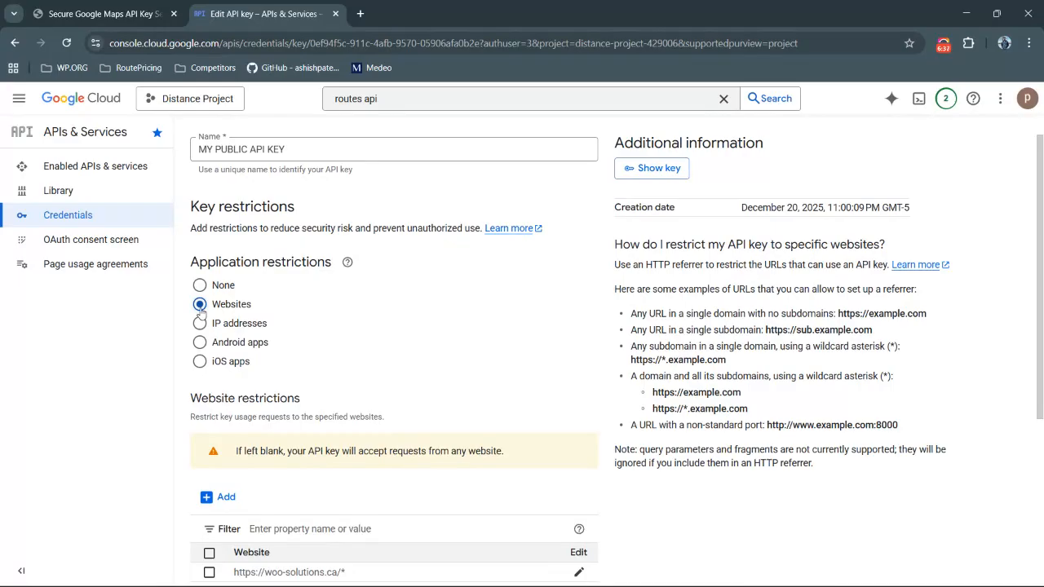
{"action": "scroll", "coordinate": [199, 310], "scroll_direction": "down", "scroll_amount": 2}
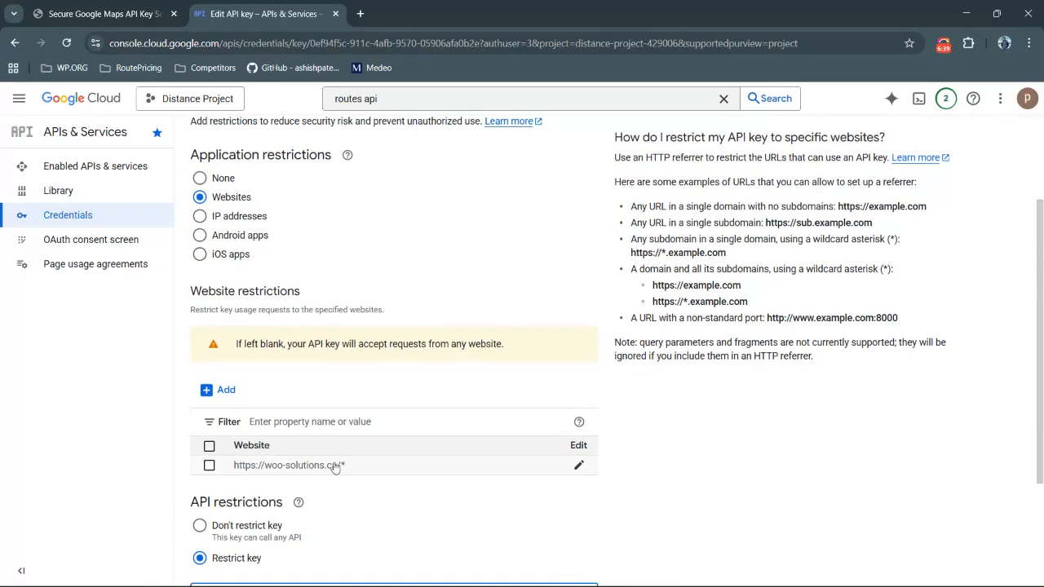
{"action": "scroll", "coordinate": [342, 468], "scroll_direction": "down", "scroll_amount": 3}
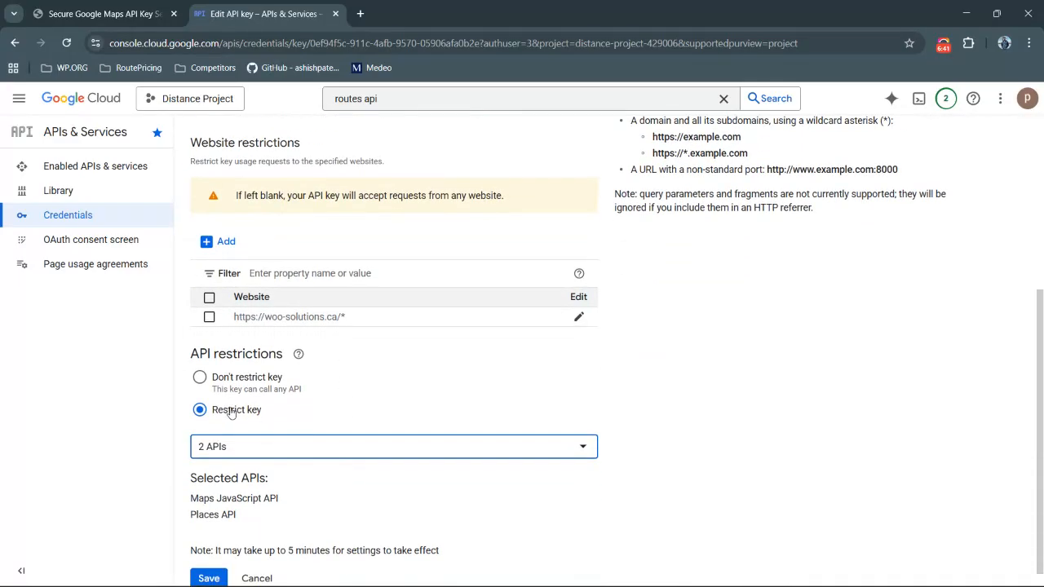
{"action": "left_click_drag", "start_coordinate": [192, 474], "coordinate": [253, 497]}
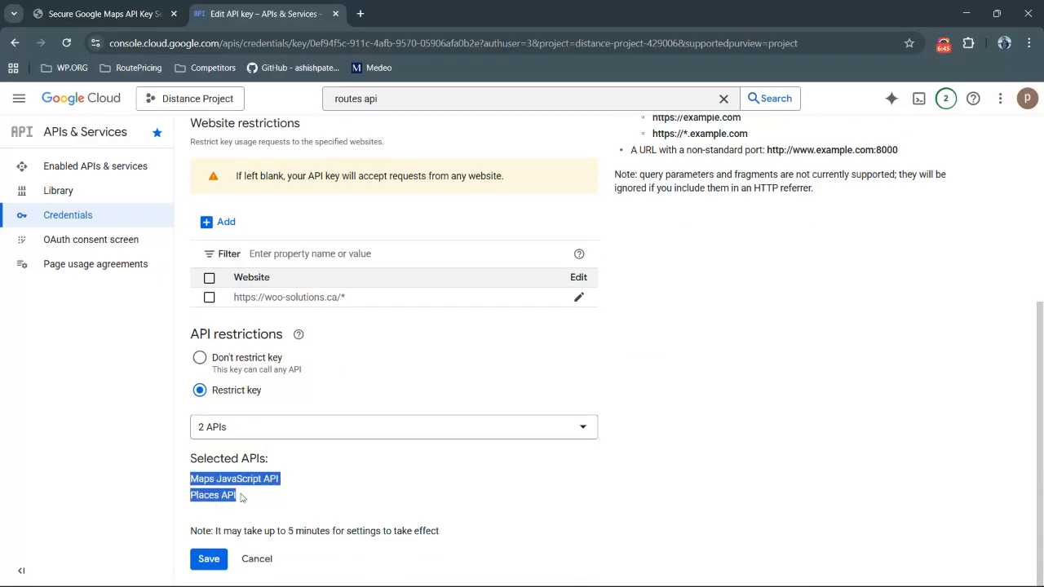
{"action": "left_click", "coordinate": [229, 493]}
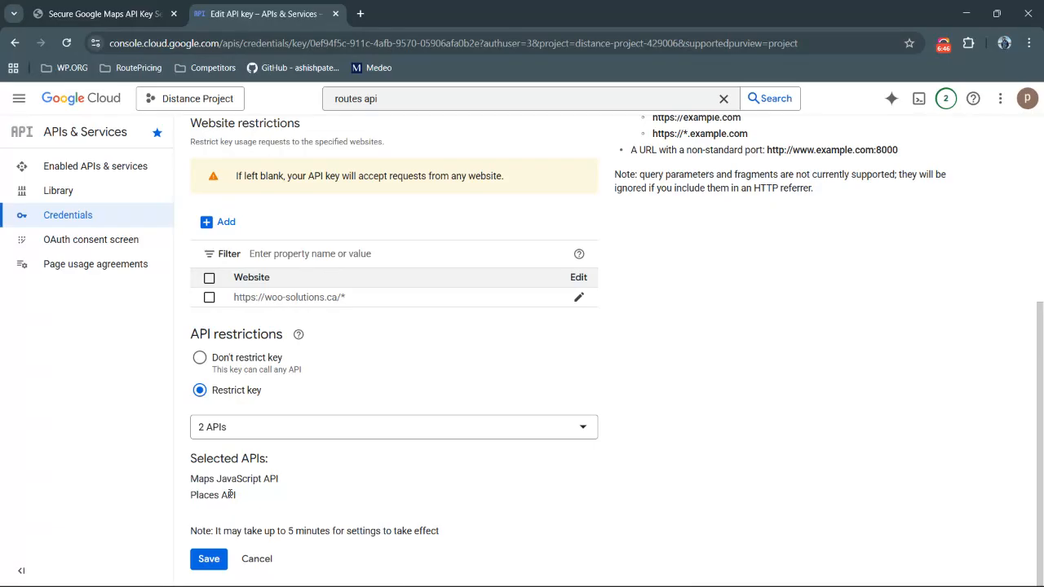
{"action": "left_click", "coordinate": [209, 558]}
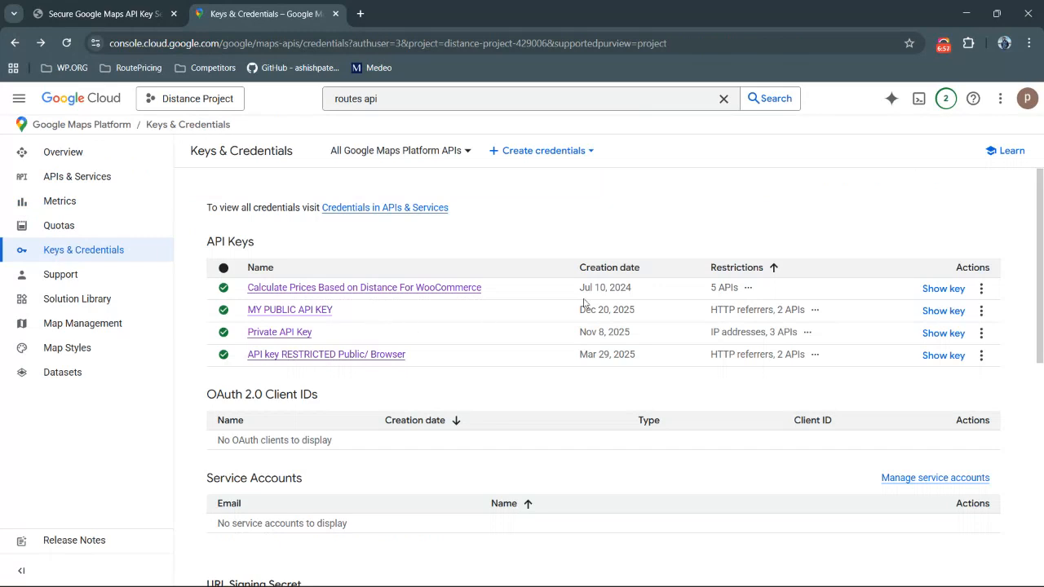
Show the MY PUBLIC API KEY value and compare it with the plugin's public key field
{"action": "left_click", "coordinate": [943, 310]}
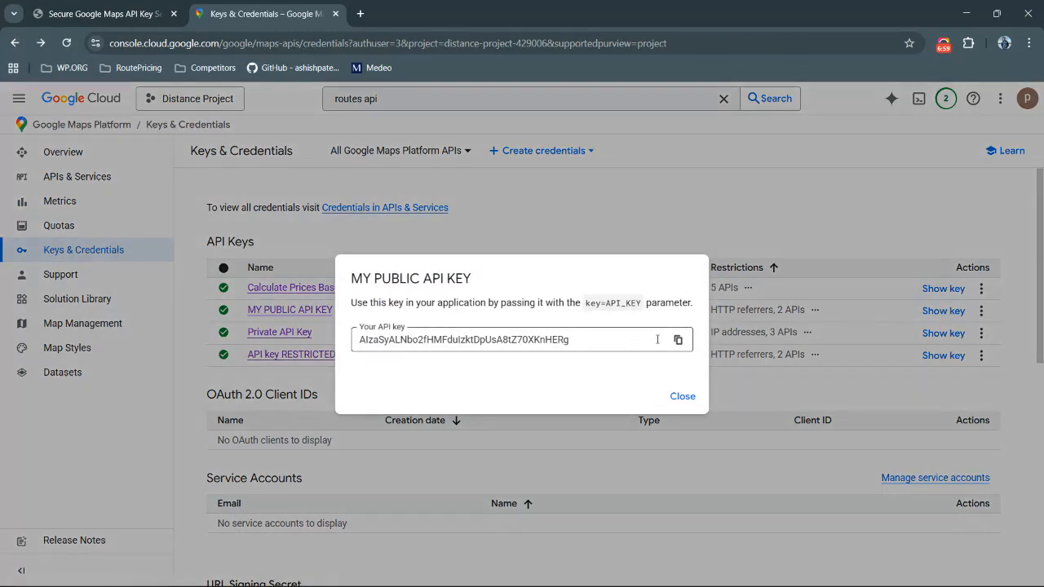
{"action": "left_click", "coordinate": [683, 396]}
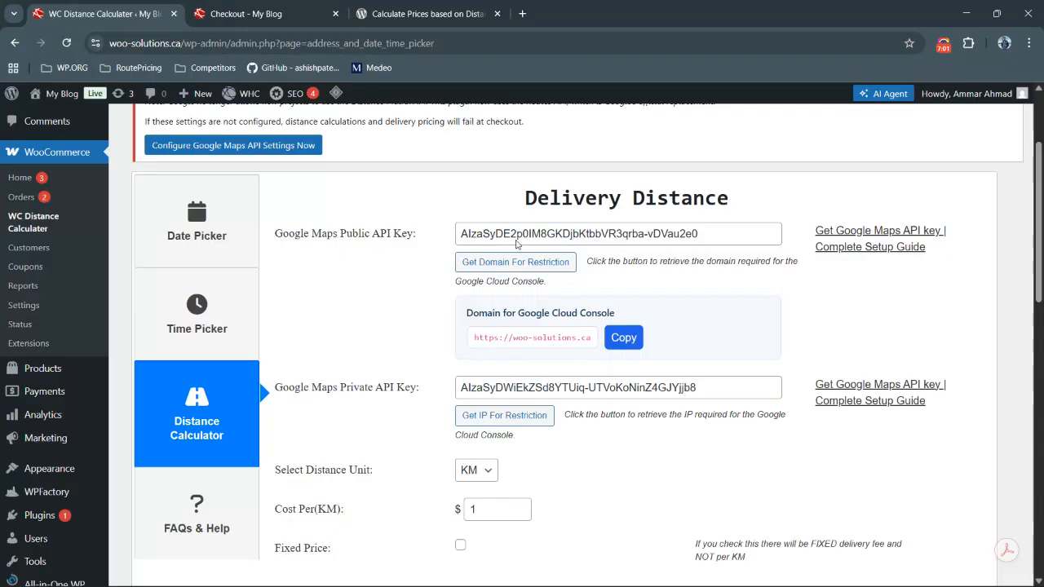
{"action": "left_click", "coordinate": [504, 233]}
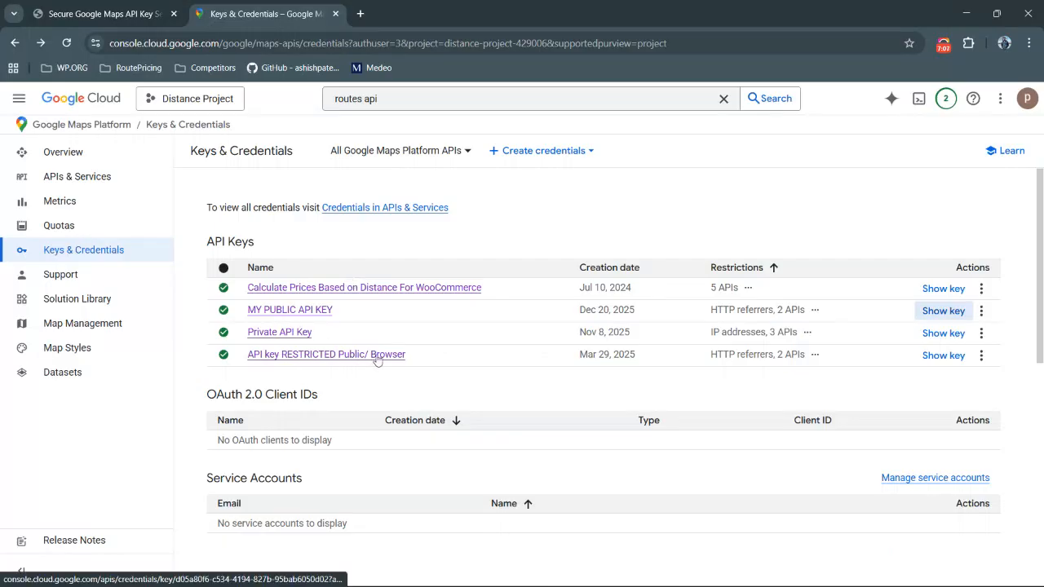
{"action": "key", "text": "alt+Tab"}
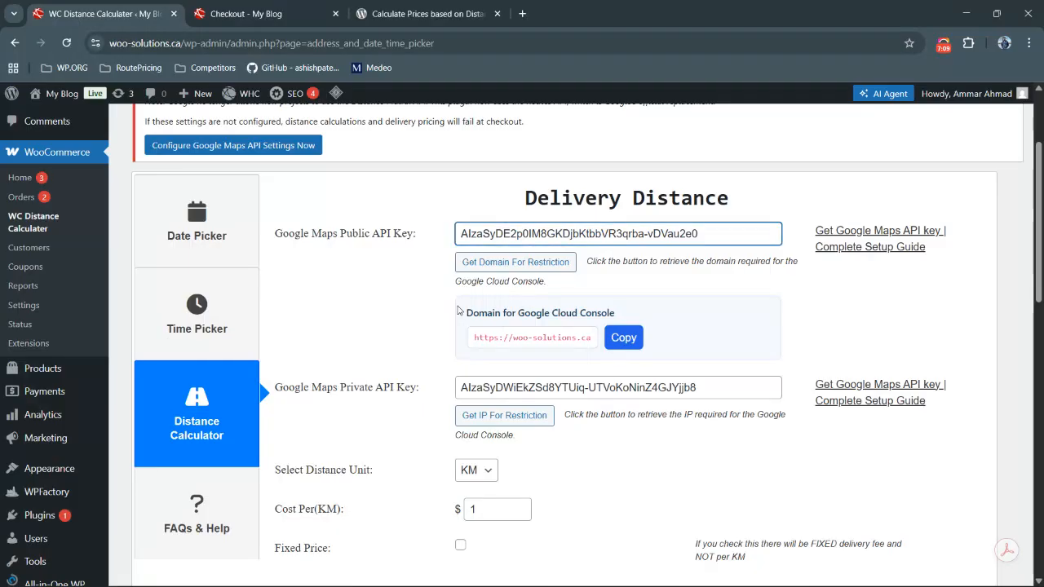
Retrieve the server IP for restriction from the plugin's private key field and copy it
{"action": "scroll", "coordinate": [426, 351], "scroll_direction": "down", "scroll_amount": 1}
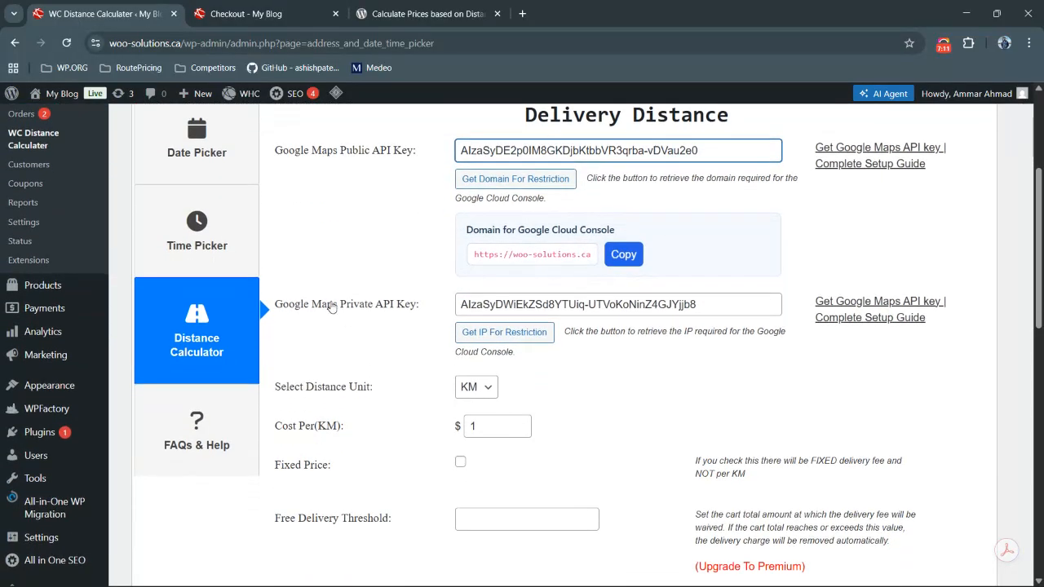
{"action": "left_click", "coordinate": [484, 330]}
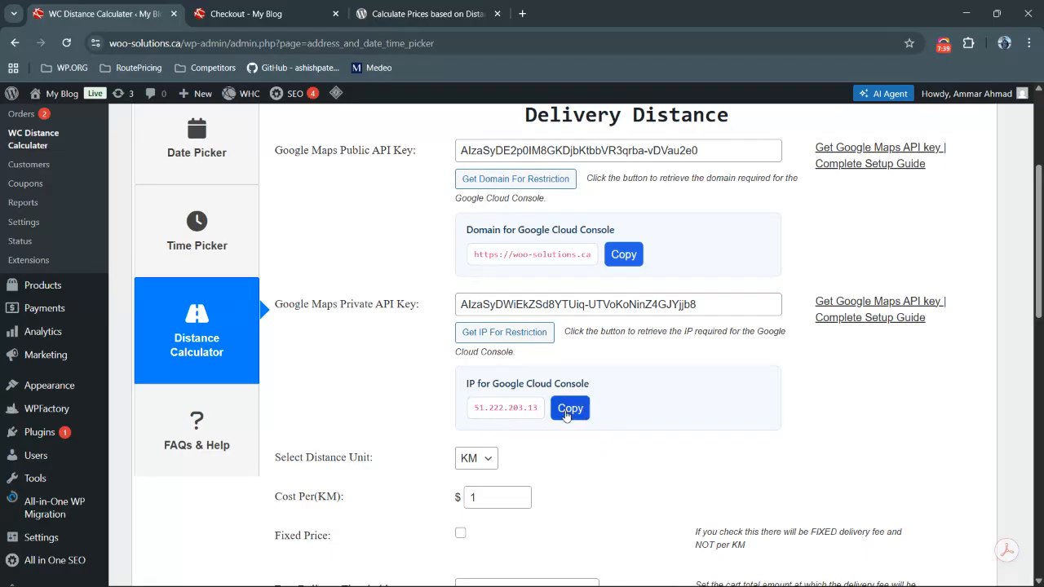
{"action": "left_click", "coordinate": [569, 409]}
{"action": "key", "text": "alt+Tab"}
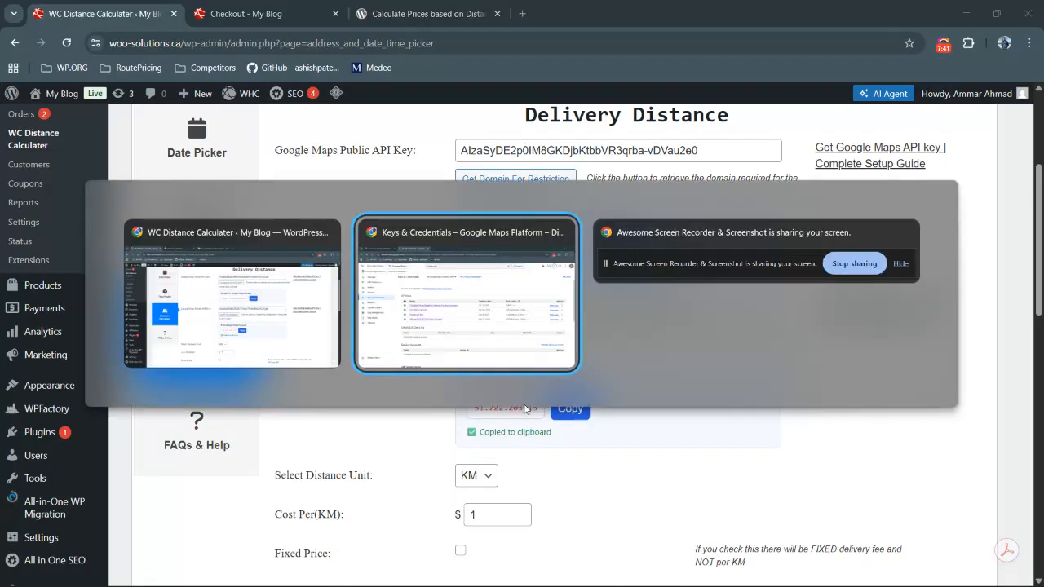
Create another API key from the Maps Platform credentials page and close the confirmation
{"action": "scroll", "coordinate": [301, 310], "scroll_direction": "down", "scroll_amount": 2}
{"action": "scroll", "coordinate": [302, 310], "scroll_direction": "up", "scroll_amount": 2}
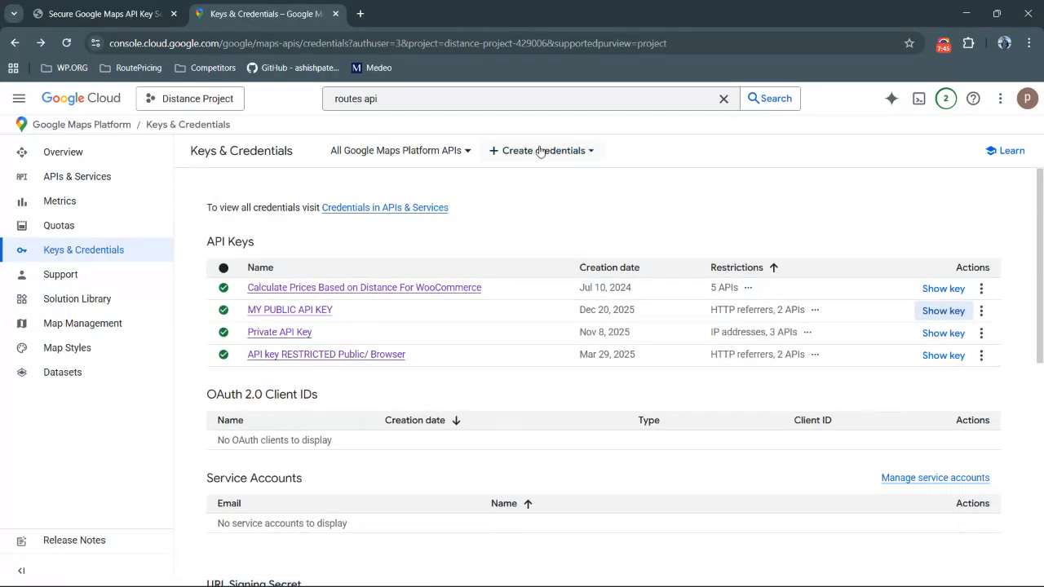
{"action": "left_click", "coordinate": [539, 152]}
{"action": "left_click", "coordinate": [519, 179]}
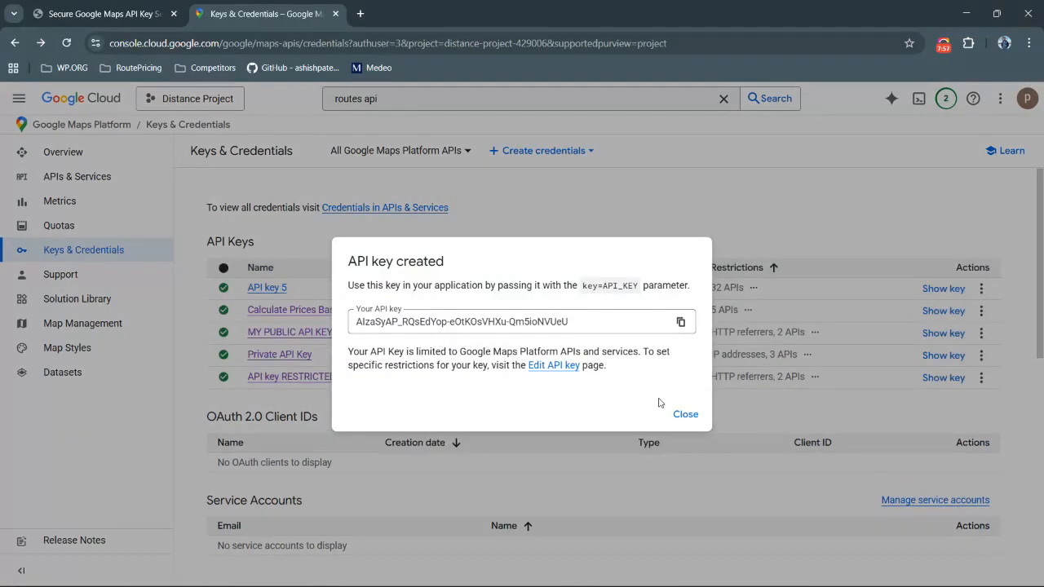
{"action": "left_click", "coordinate": [673, 414]}
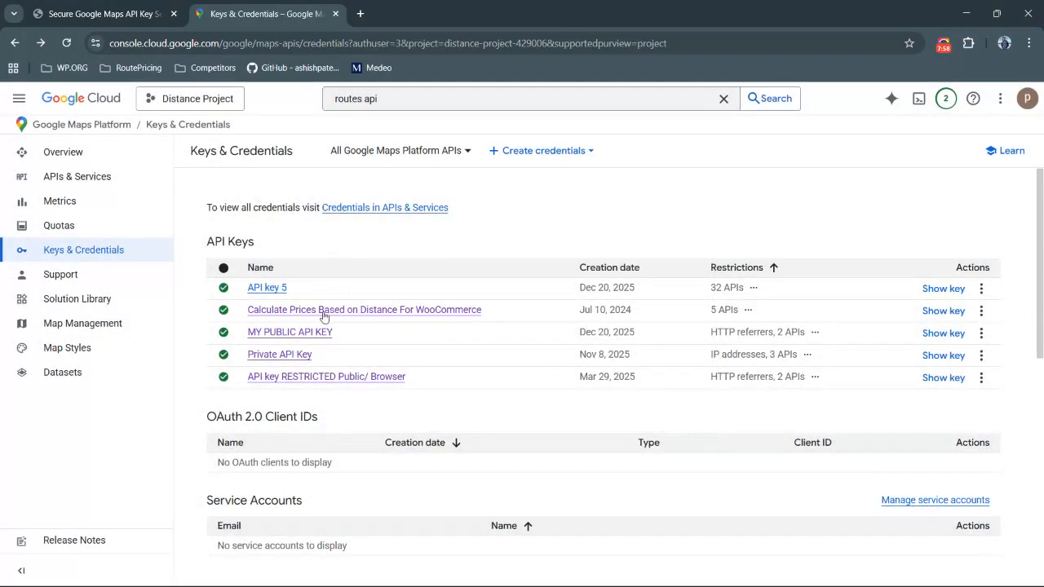
Open the new key for editing and rename it PRIVATE API KEY
{"action": "left_click", "coordinate": [275, 287]}
{"action": "triple_click", "coordinate": [309, 182]}
{"action": "type", "text": "PRIVA"}
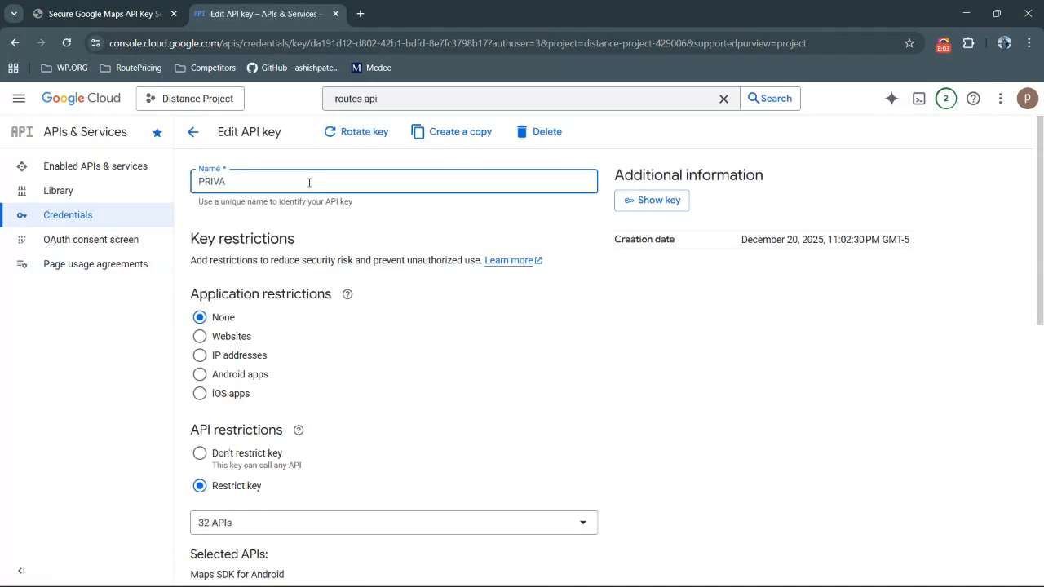
{"action": "type", "text": "TE API KEY"}
Set the key's application restriction to IP addresses and add 51.222.203.13 as an allowed address
{"action": "scroll", "coordinate": [309, 182], "scroll_direction": "down", "scroll_amount": 1}
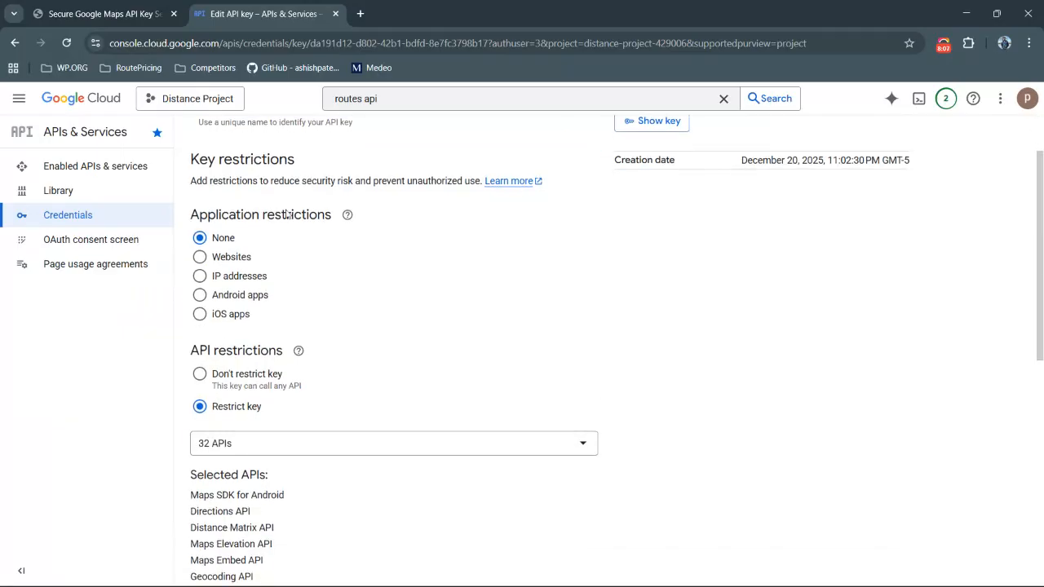
{"action": "scroll", "coordinate": [226, 302], "scroll_direction": "up", "scroll_amount": 1}
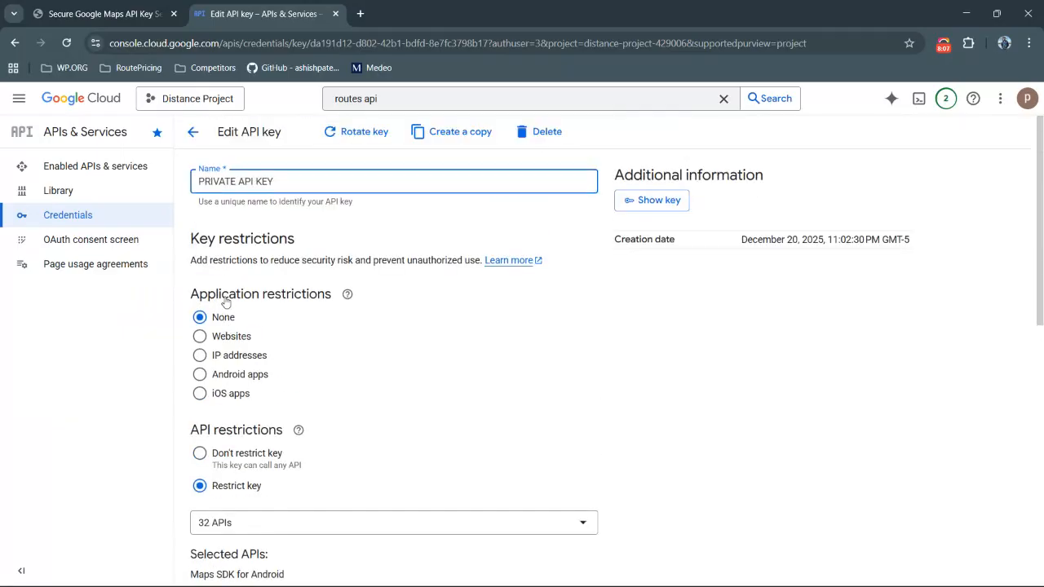
{"action": "left_click", "coordinate": [199, 355]}
{"action": "scroll", "coordinate": [204, 363], "scroll_direction": "down", "scroll_amount": 2}
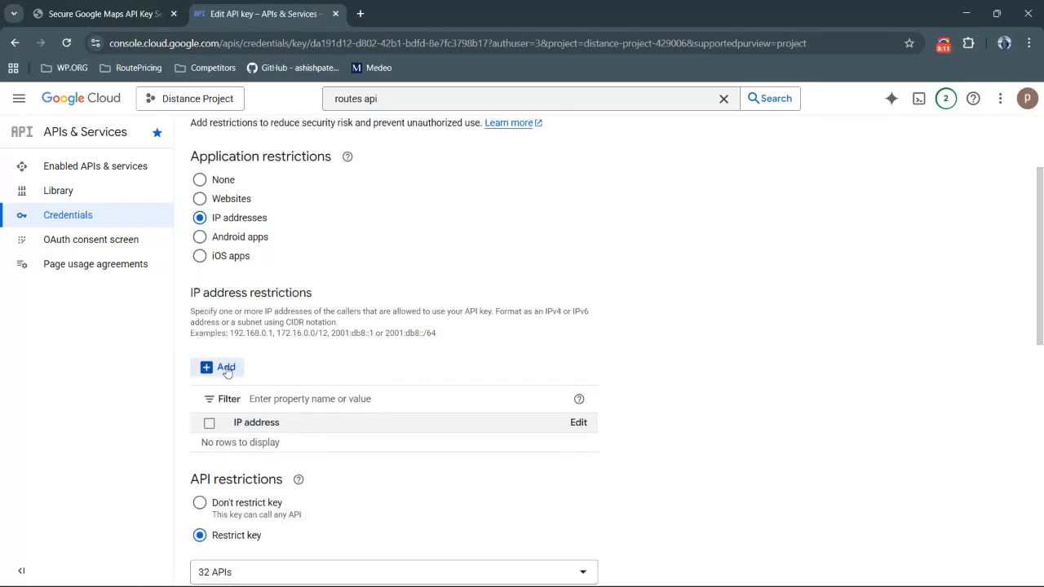
{"action": "left_click", "coordinate": [226, 368]}
{"action": "left_click", "coordinate": [339, 408]}
{"action": "key", "text": "ctrl+v"}
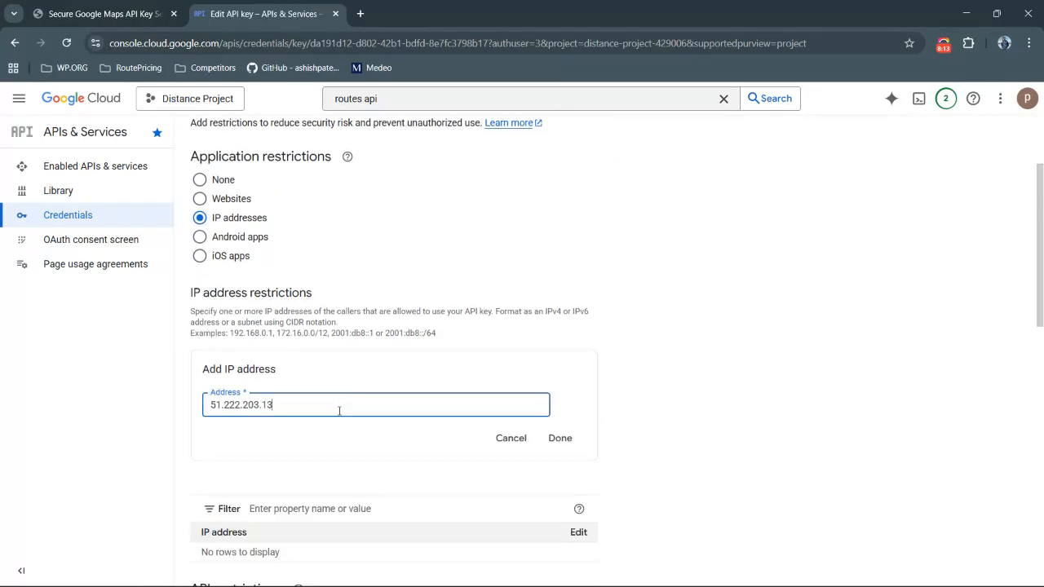
{"action": "left_click", "coordinate": [560, 441]}
Limit the key's API restrictions to Directions API, Geocoding API and Routes API only, then save the key
{"action": "scroll", "coordinate": [560, 443], "scroll_direction": "down", "scroll_amount": 4}
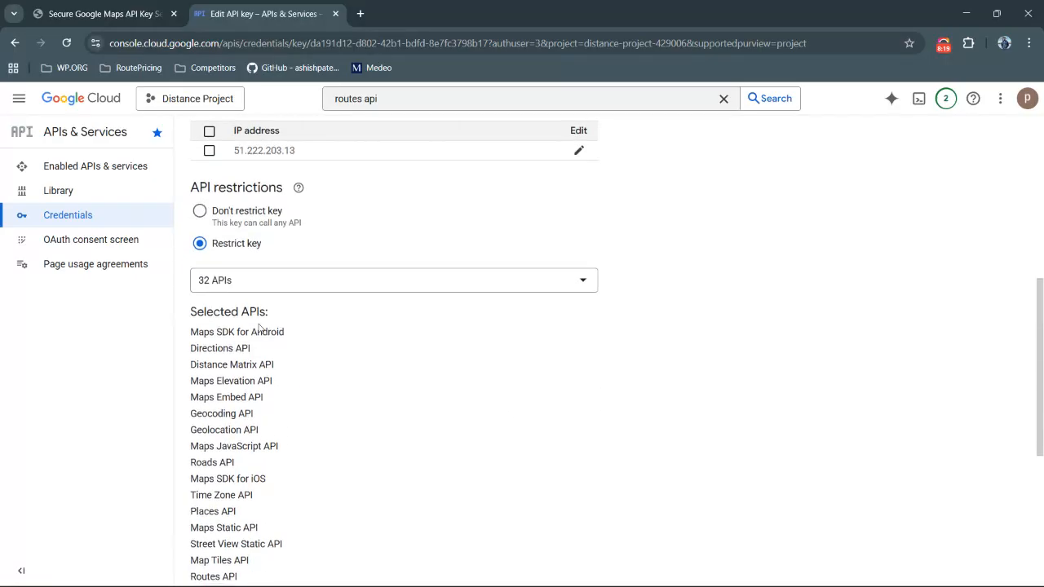
{"action": "left_click", "coordinate": [229, 280]}
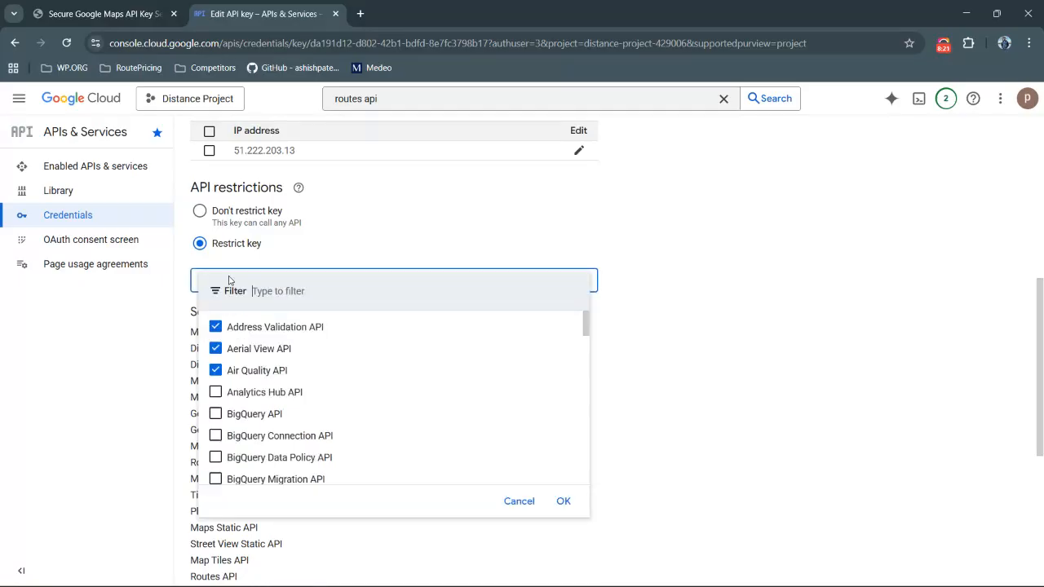
{"action": "left_click", "coordinate": [215, 327]}
{"action": "left_click", "coordinate": [215, 349]}
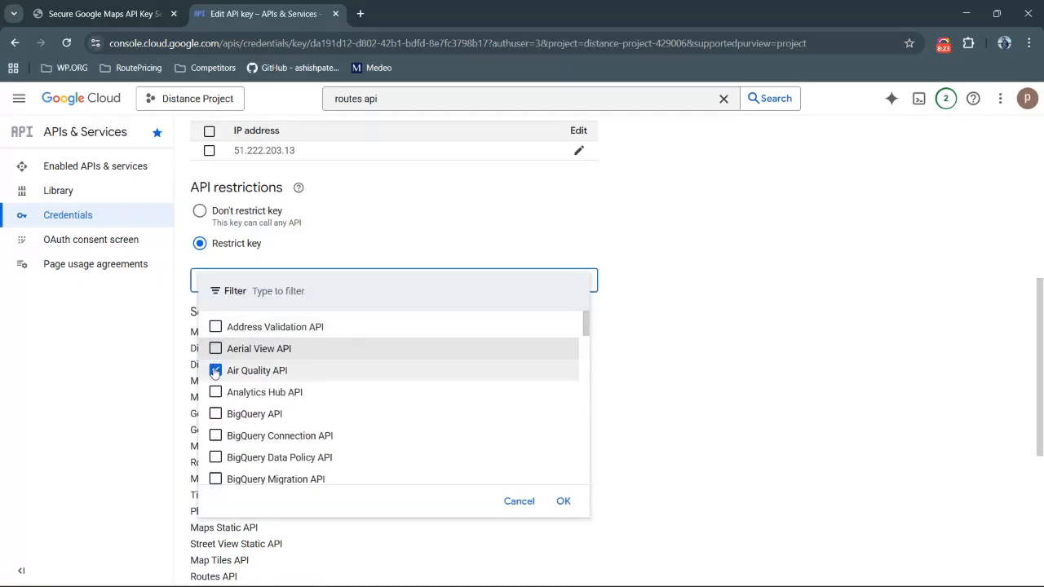
{"action": "scroll", "coordinate": [216, 371], "scroll_direction": "down", "scroll_amount": 6}
{"action": "scroll", "coordinate": [218, 368], "scroll_direction": "up", "scroll_amount": 2}
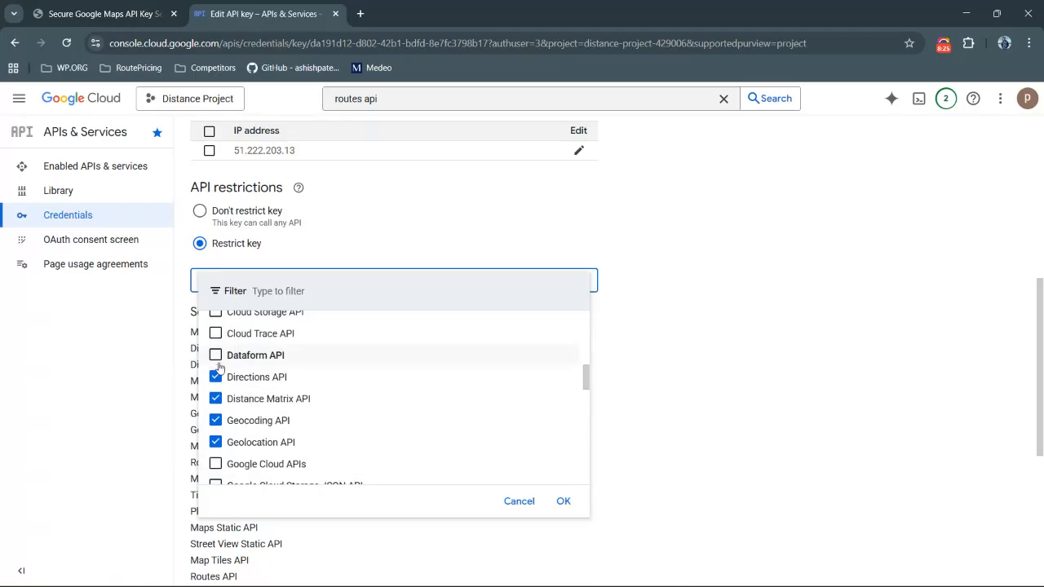
{"action": "left_click", "coordinate": [216, 376]}
{"action": "left_click", "coordinate": [216, 377]}
{"action": "left_click", "coordinate": [216, 399]}
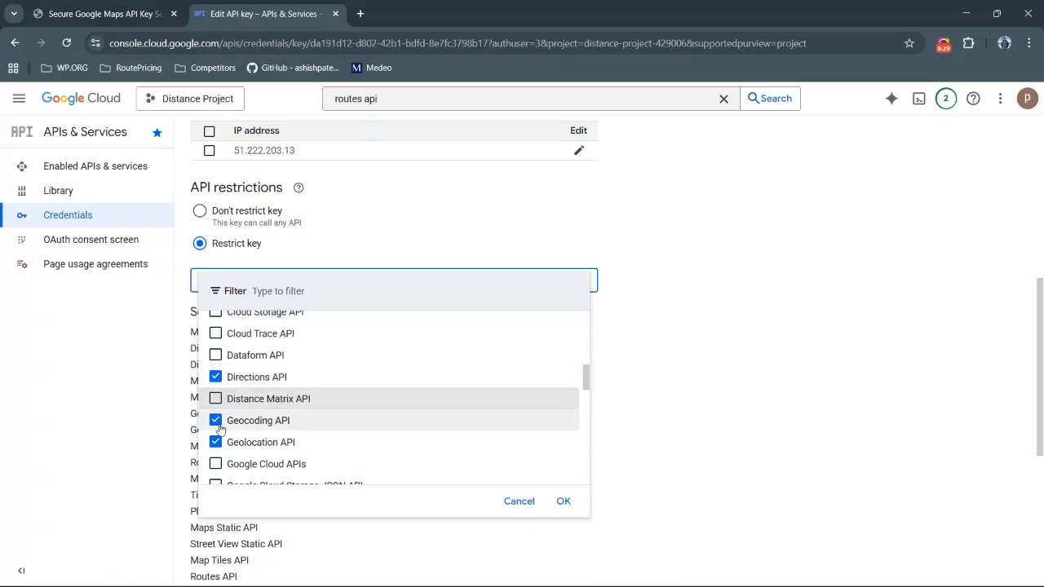
{"action": "left_click", "coordinate": [215, 442]}
{"action": "scroll", "coordinate": [216, 439], "scroll_direction": "down", "scroll_amount": 1}
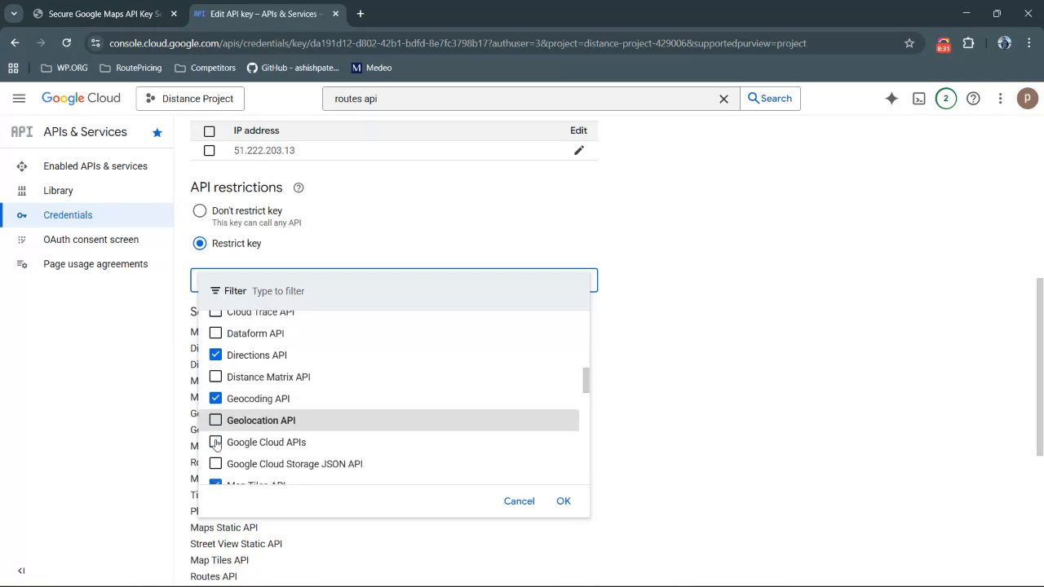
{"action": "scroll", "coordinate": [215, 377], "scroll_direction": "down", "scroll_amount": 3}
{"action": "left_click", "coordinate": [215, 394]}
{"action": "scroll", "coordinate": [220, 403], "scroll_direction": "up", "scroll_amount": 3}
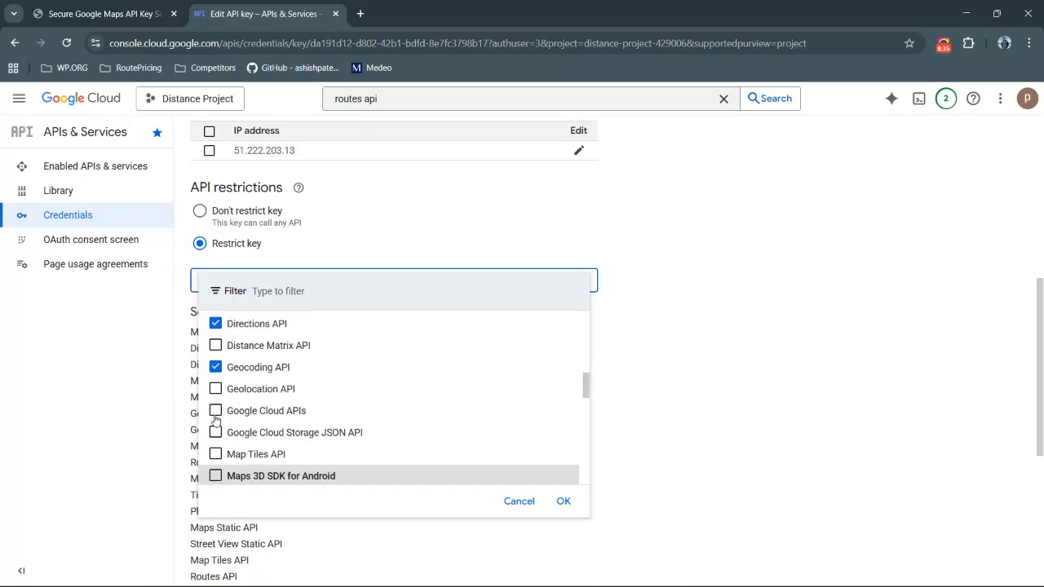
{"action": "scroll", "coordinate": [231, 396], "scroll_direction": "down", "scroll_amount": 3}
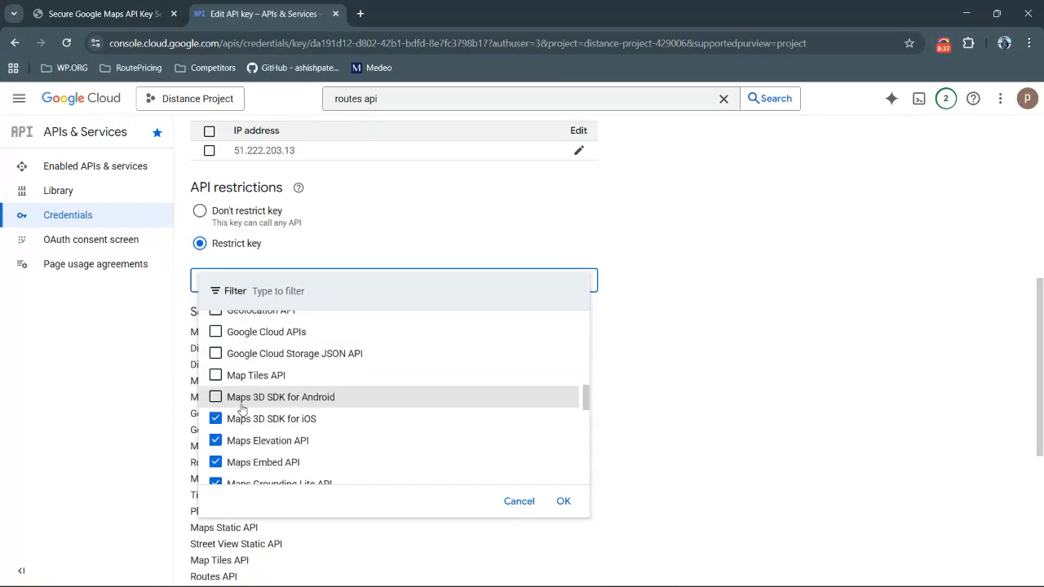
{"action": "left_click", "coordinate": [216, 420]}
{"action": "scroll", "coordinate": [233, 412], "scroll_direction": "down", "scroll_amount": 1}
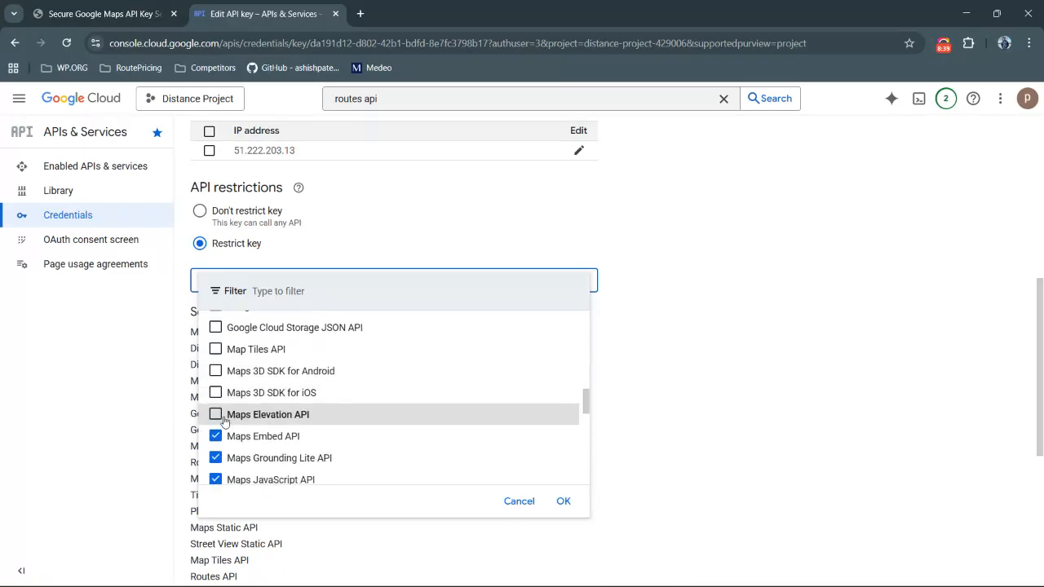
{"action": "scroll", "coordinate": [230, 425], "scroll_direction": "down", "scroll_amount": 1}
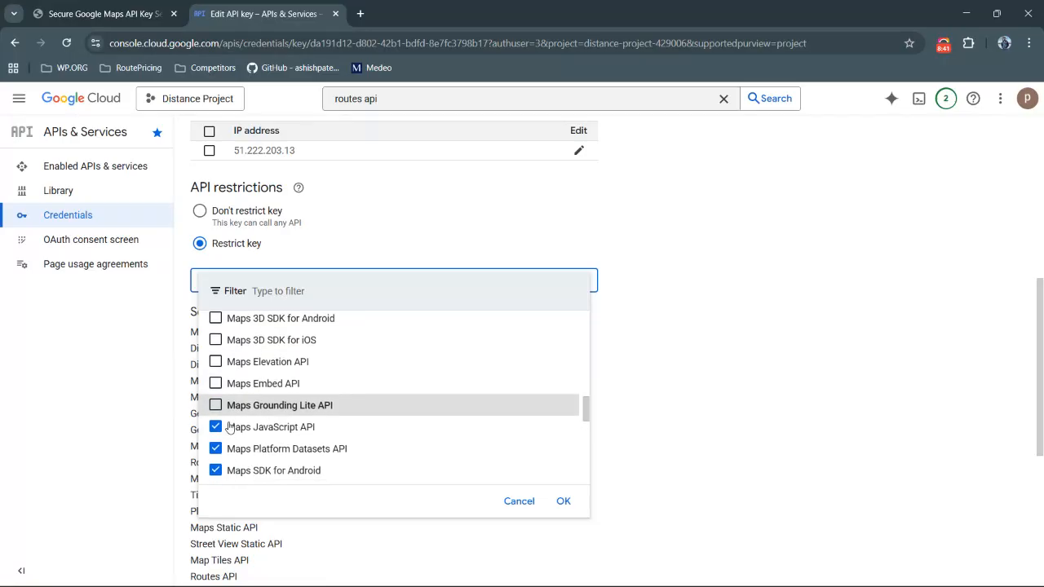
{"action": "left_click", "coordinate": [237, 425]}
{"action": "scroll", "coordinate": [239, 420], "scroll_direction": "down", "scroll_amount": 1}
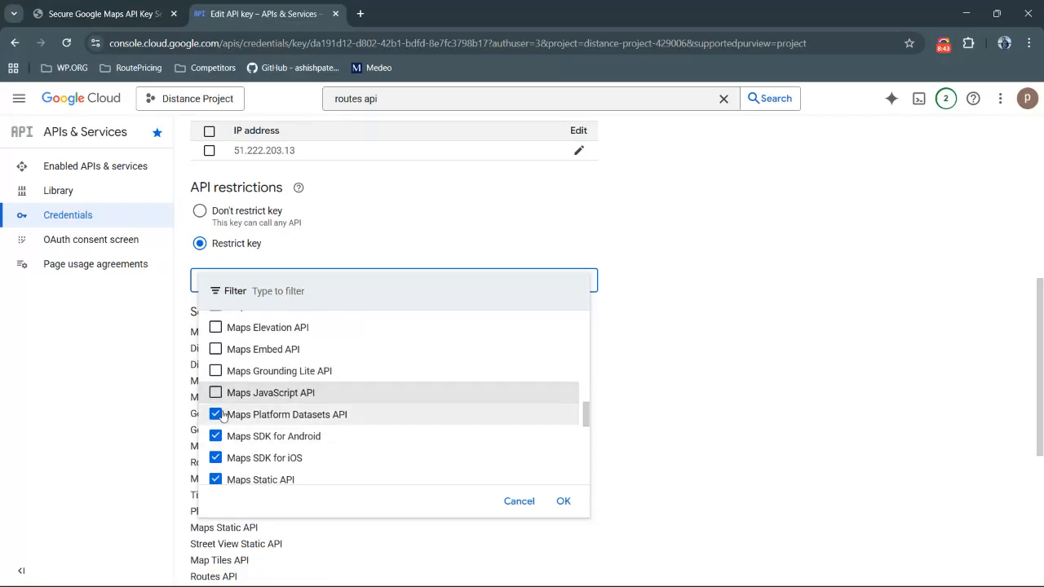
{"action": "left_click", "coordinate": [215, 434]}
{"action": "scroll", "coordinate": [215, 424], "scroll_direction": "down", "scroll_amount": 1}
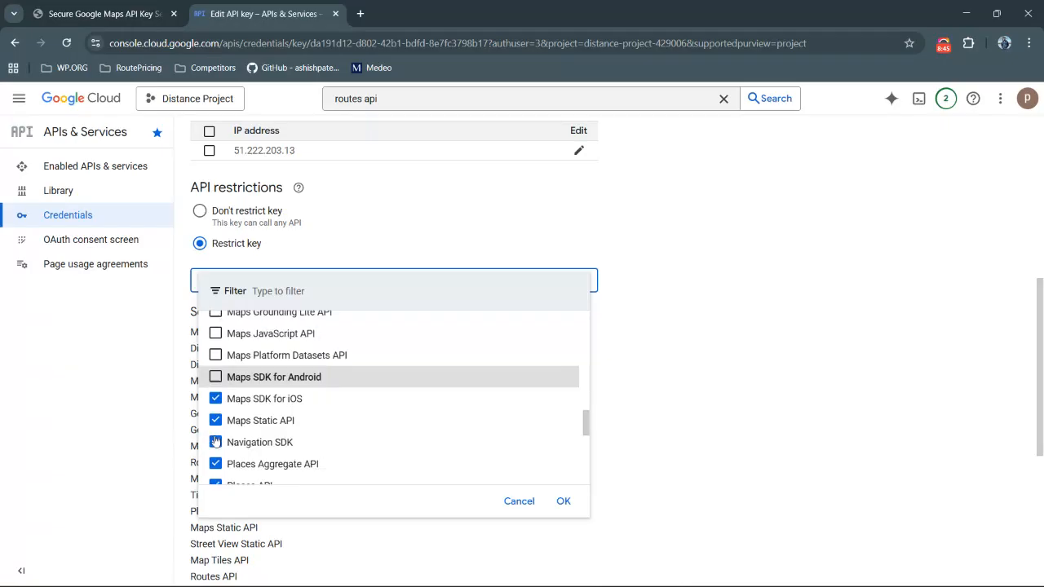
{"action": "left_click", "coordinate": [215, 397]}
{"action": "left_click", "coordinate": [233, 417]}
{"action": "scroll", "coordinate": [232, 412], "scroll_direction": "down", "scroll_amount": 1}
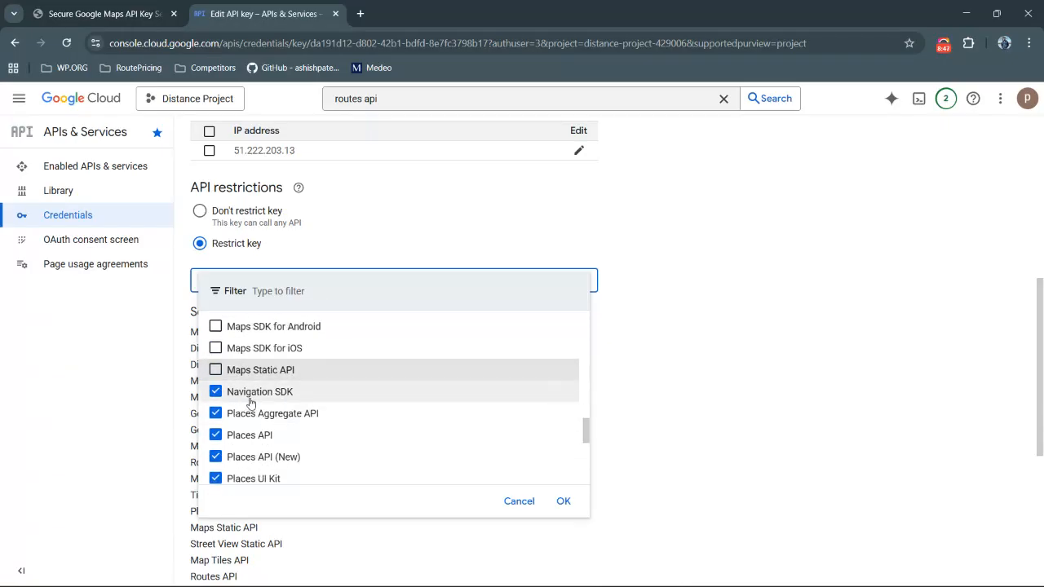
{"action": "left_click", "coordinate": [249, 397]}
{"action": "left_click", "coordinate": [252, 413]}
{"action": "scroll", "coordinate": [247, 412], "scroll_direction": "down", "scroll_amount": 1}
{"action": "scroll", "coordinate": [247, 412], "scroll_direction": "down", "scroll_amount": 1}
{"action": "left_click", "coordinate": [244, 391]}
{"action": "left_click", "coordinate": [242, 414]}
{"action": "left_click", "coordinate": [239, 436]}
{"action": "left_click", "coordinate": [237, 448]}
{"action": "scroll", "coordinate": [237, 444], "scroll_direction": "down", "scroll_amount": 2}
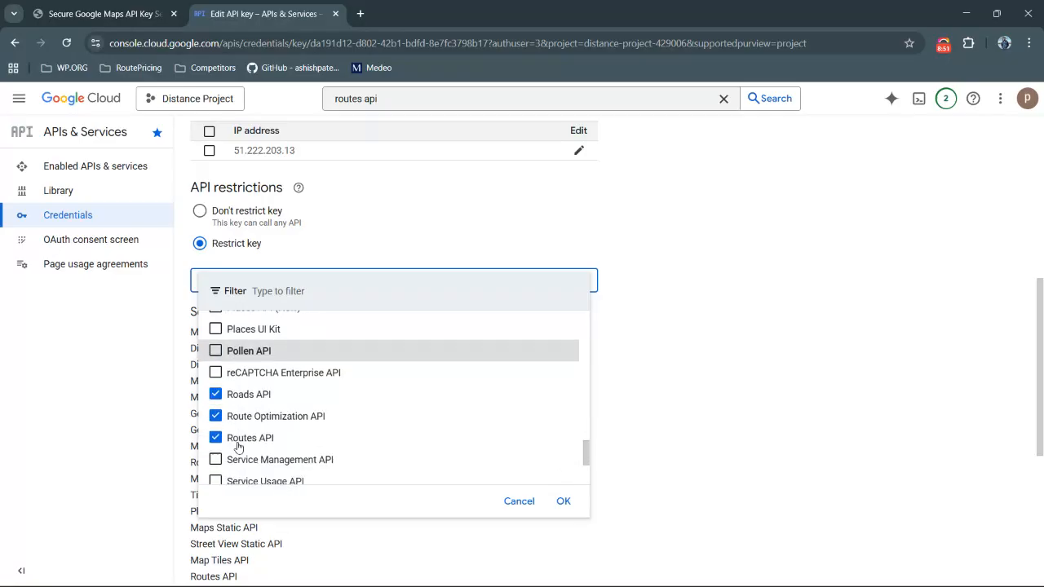
{"action": "left_click", "coordinate": [255, 373]}
{"action": "left_click", "coordinate": [253, 385]}
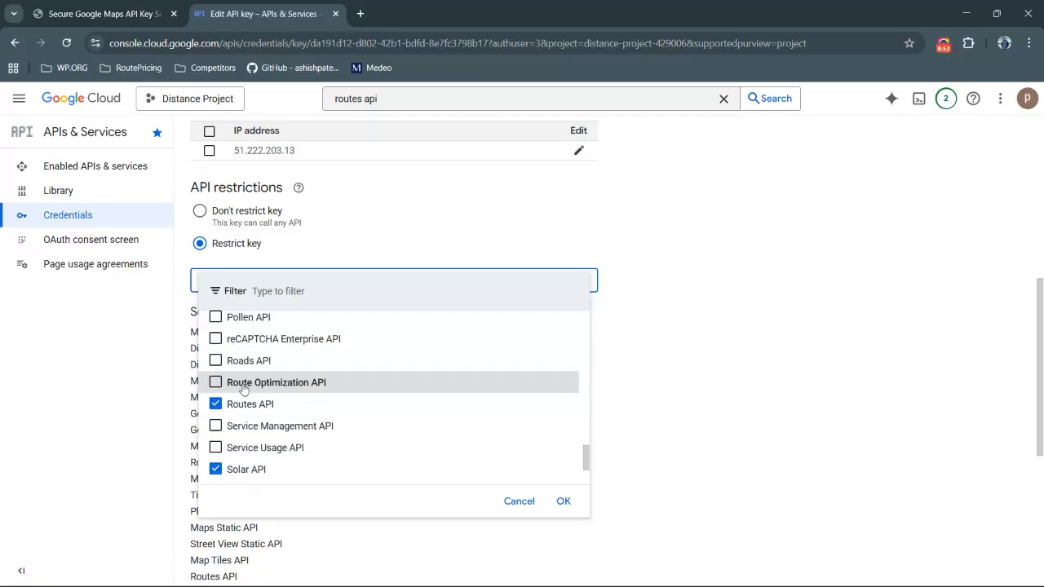
{"action": "scroll", "coordinate": [236, 384], "scroll_direction": "down", "scroll_amount": 1}
{"action": "left_click", "coordinate": [216, 441]}
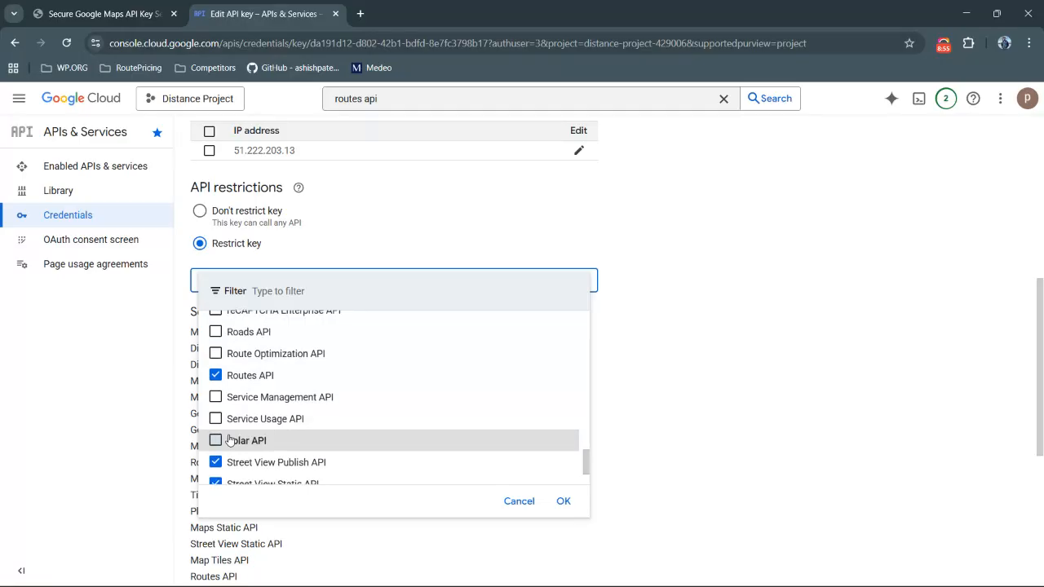
{"action": "scroll", "coordinate": [217, 441], "scroll_direction": "down", "scroll_amount": 1}
{"action": "left_click", "coordinate": [218, 435]}
{"action": "left_click", "coordinate": [235, 454]}
{"action": "scroll", "coordinate": [241, 450], "scroll_direction": "down", "scroll_amount": 1}
{"action": "left_click", "coordinate": [243, 447]}
{"action": "left_click", "coordinate": [561, 501]}
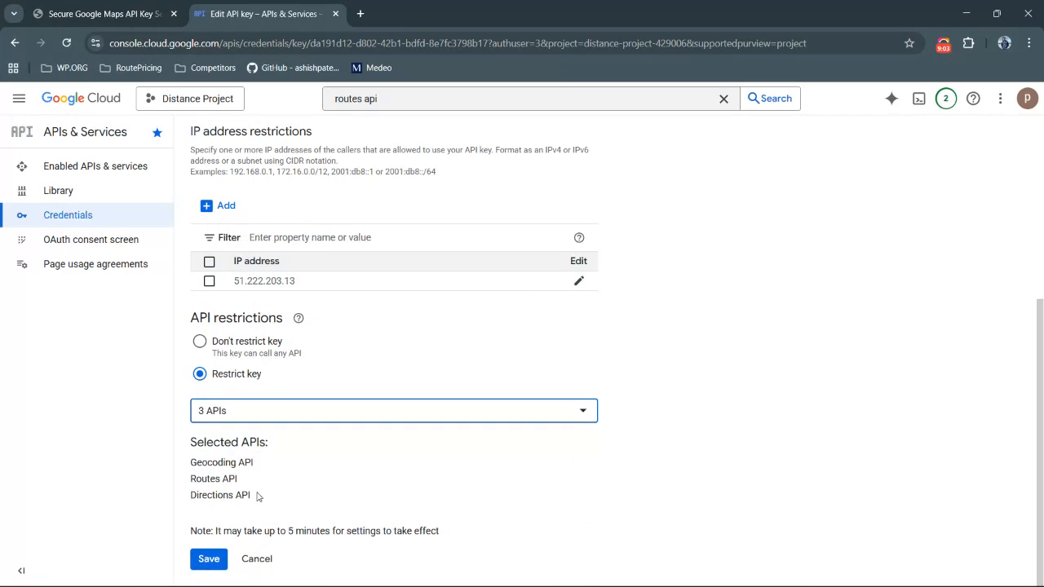
{"action": "left_click", "coordinate": [209, 562]}
{"action": "left_click", "coordinate": [209, 561]}
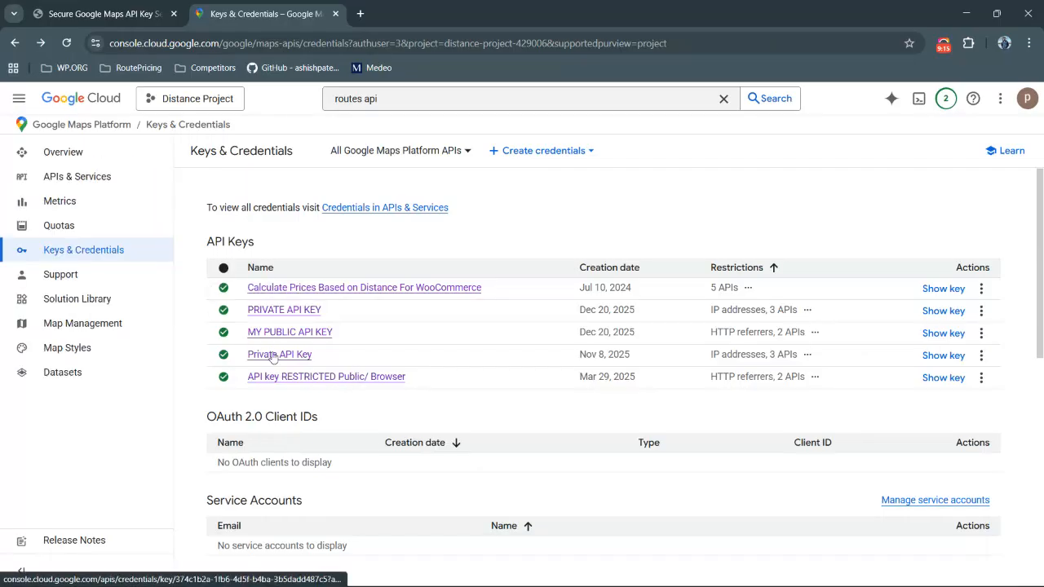
Compare the older Private API Key's IP and API restrictions with those of the new PRIVATE API KEY
{"action": "left_click", "coordinate": [284, 356]}
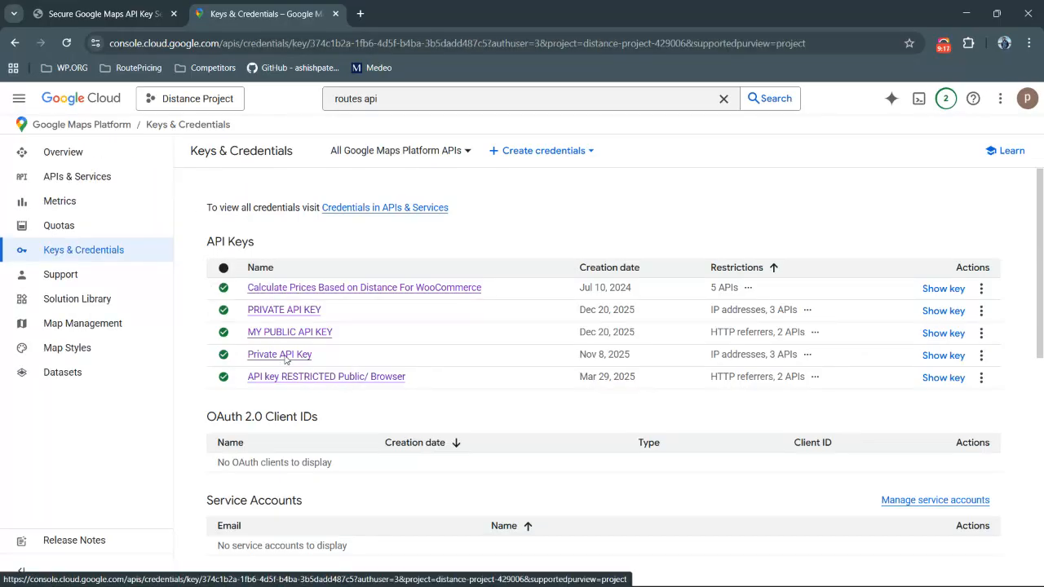
{"action": "scroll", "coordinate": [255, 407], "scroll_direction": "down", "scroll_amount": 4}
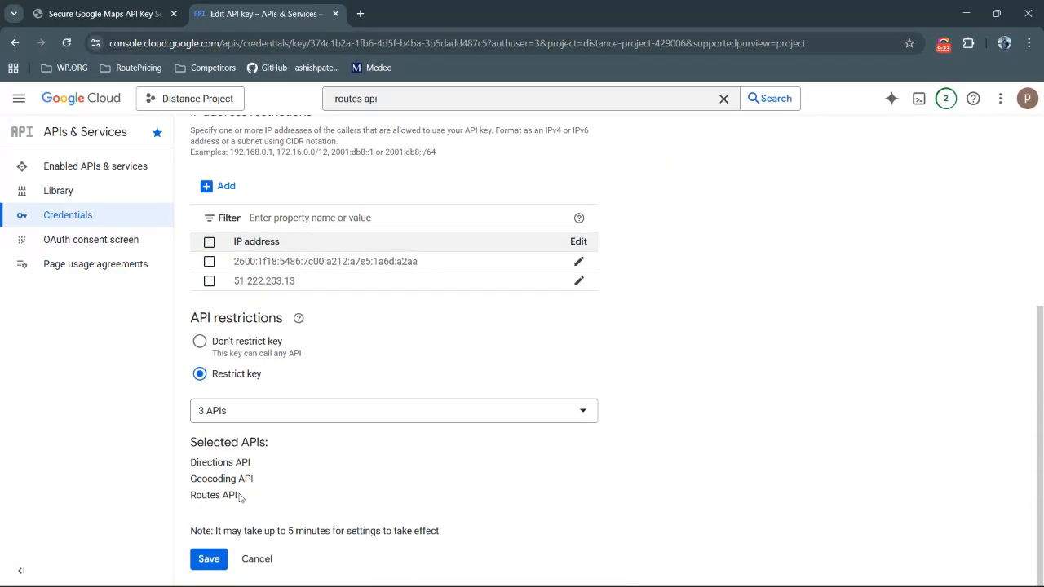
{"action": "scroll", "coordinate": [265, 440], "scroll_direction": "up", "scroll_amount": 5}
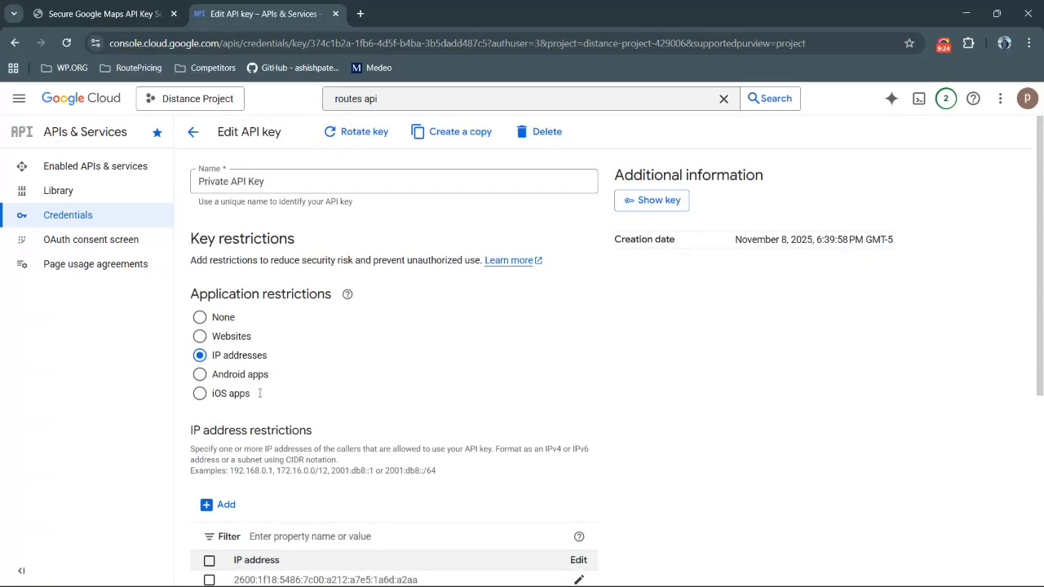
{"action": "left_click", "coordinate": [194, 135]}
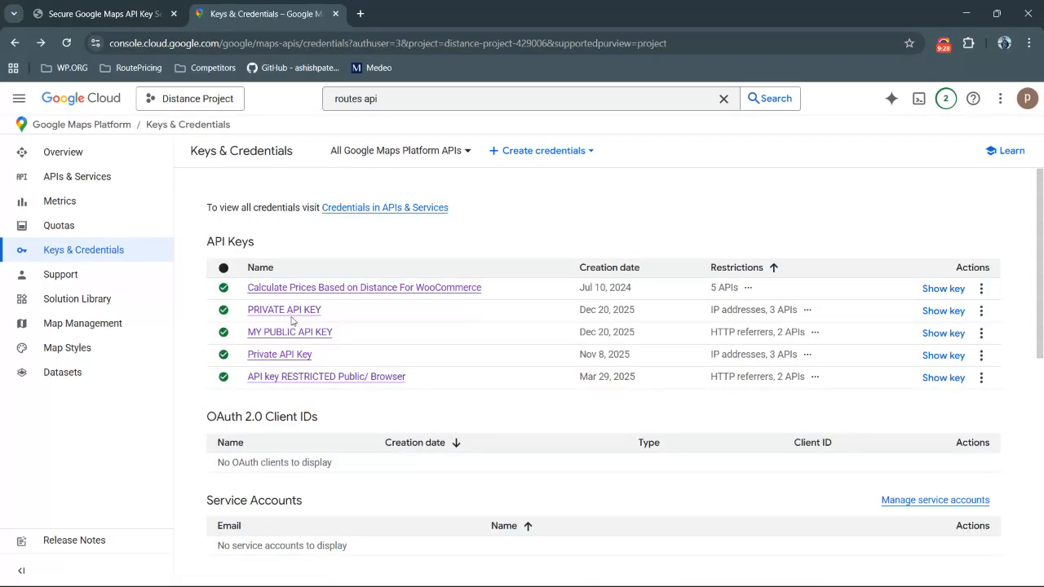
{"action": "left_click", "coordinate": [290, 314]}
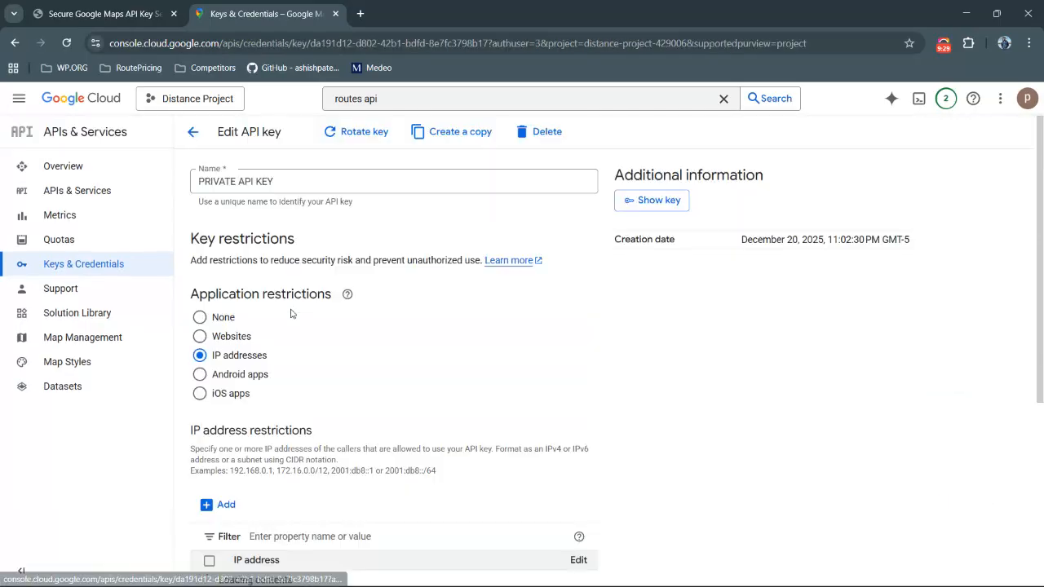
{"action": "scroll", "coordinate": [269, 445], "scroll_direction": "down", "scroll_amount": 4}
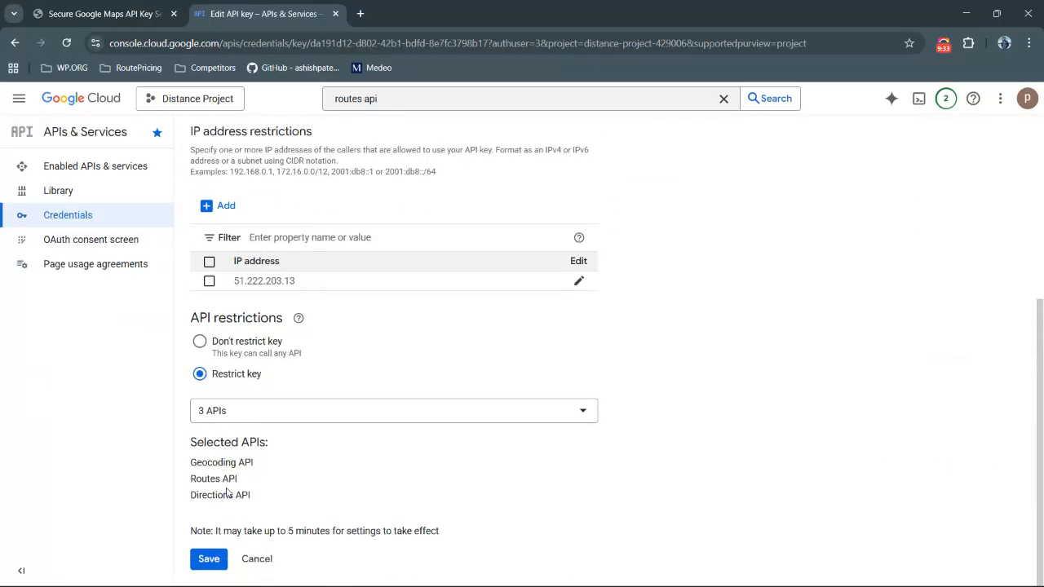
{"action": "left_click", "coordinate": [209, 559]}
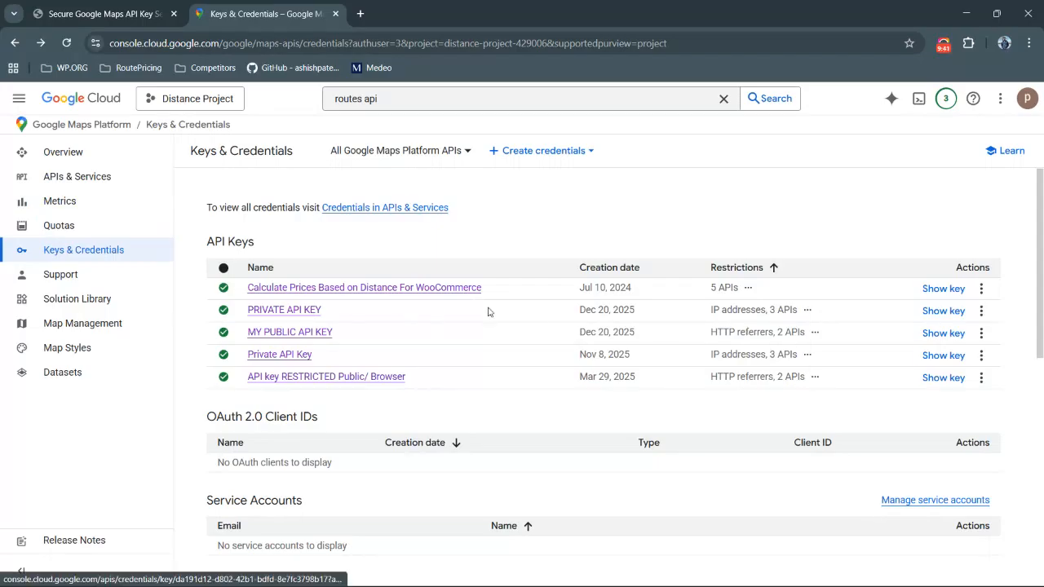
Show the PRIVATE API KEY value and compare it with the plugin's private key field
{"action": "left_click", "coordinate": [938, 312]}
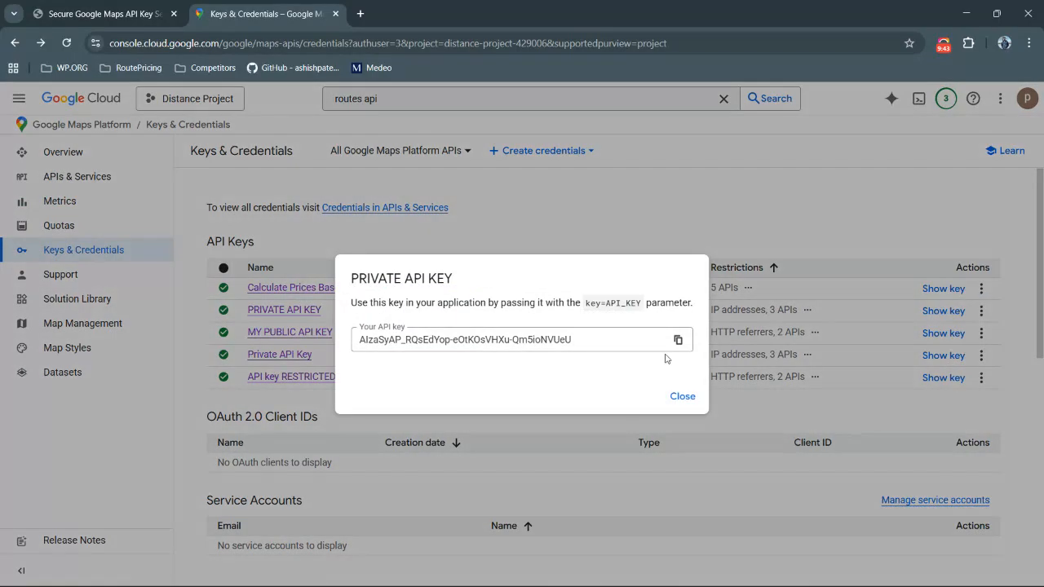
{"action": "left_click", "coordinate": [683, 397]}
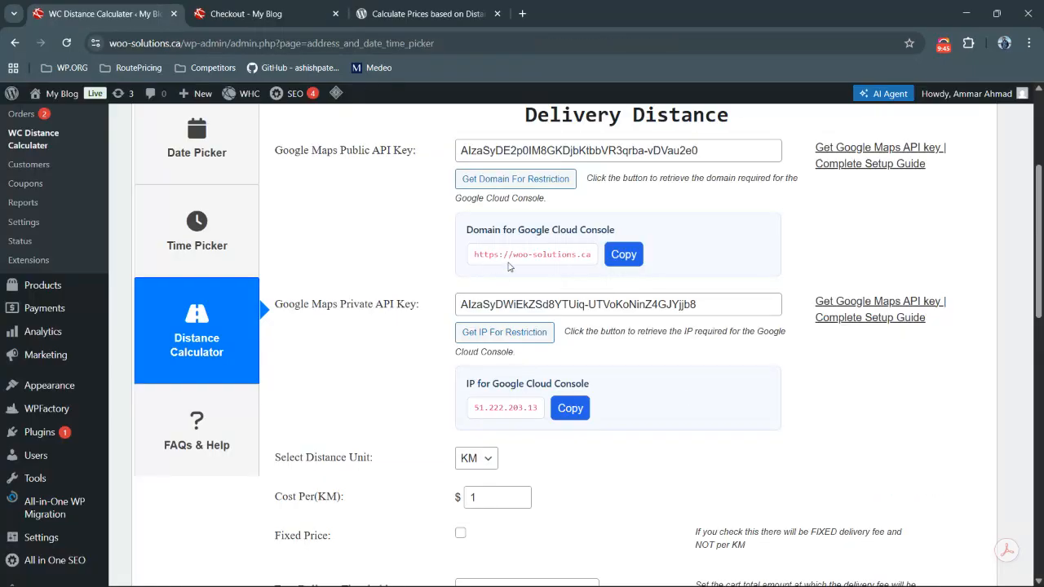
{"action": "scroll", "coordinate": [552, 306], "scroll_direction": "down", "scroll_amount": 15}
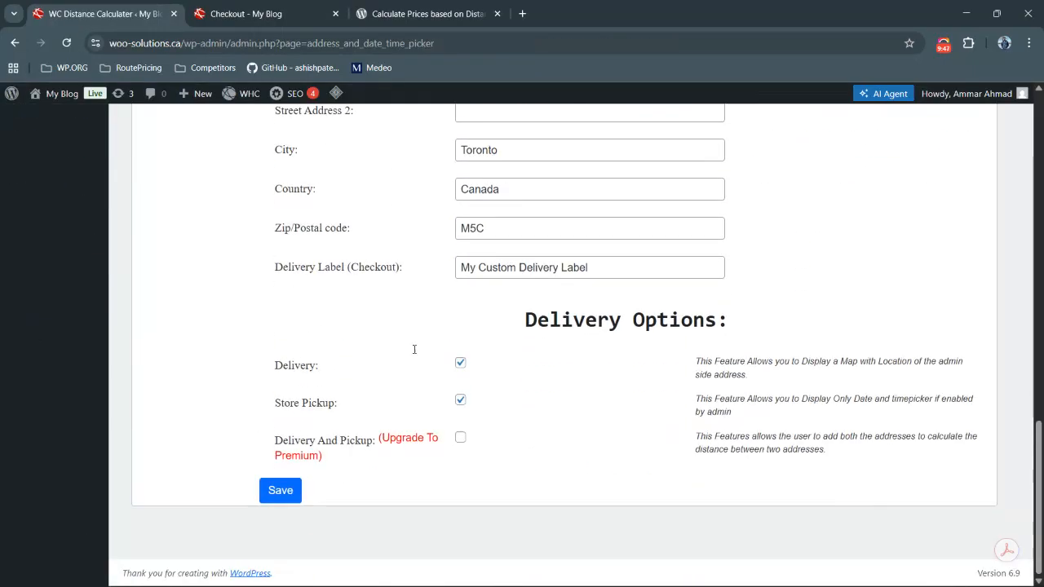
{"action": "left_click", "coordinate": [942, 44]}
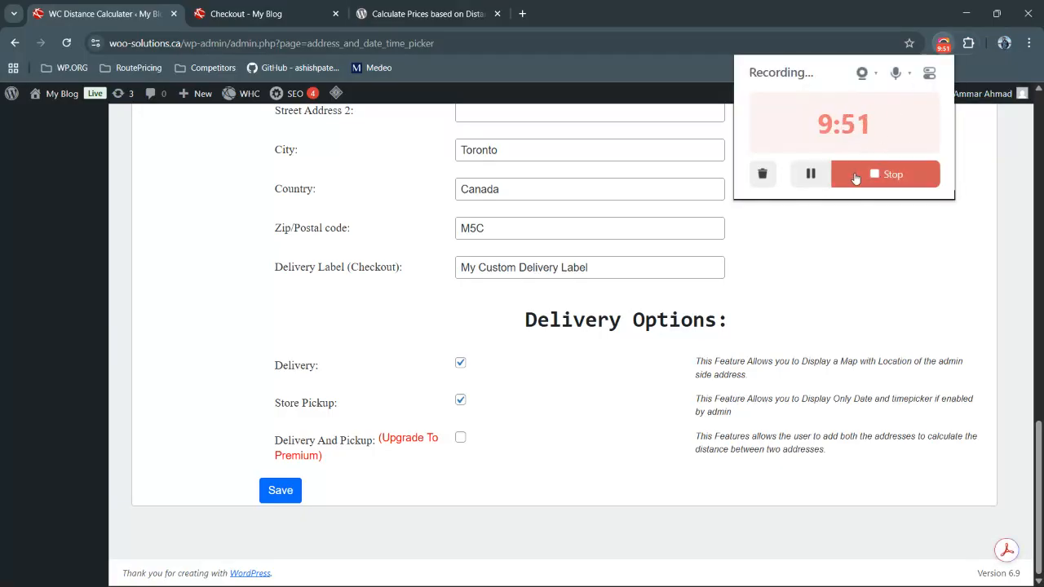
{"action": "left_click", "coordinate": [788, 233]}
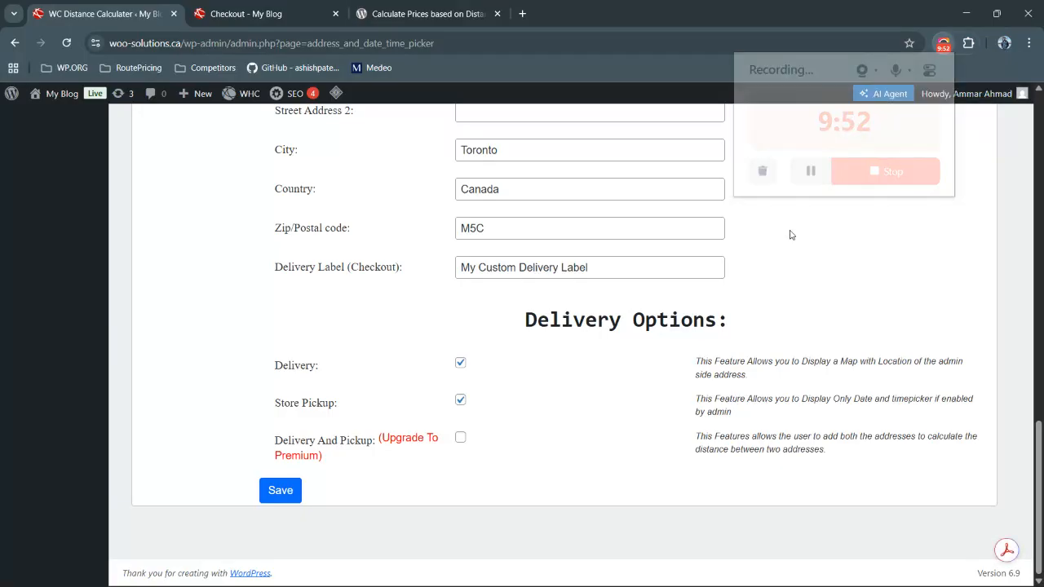
{"action": "scroll", "coordinate": [685, 233], "scroll_direction": "up", "scroll_amount": 3}
{"action": "scroll", "coordinate": [685, 233], "scroll_direction": "up", "scroll_amount": 8}
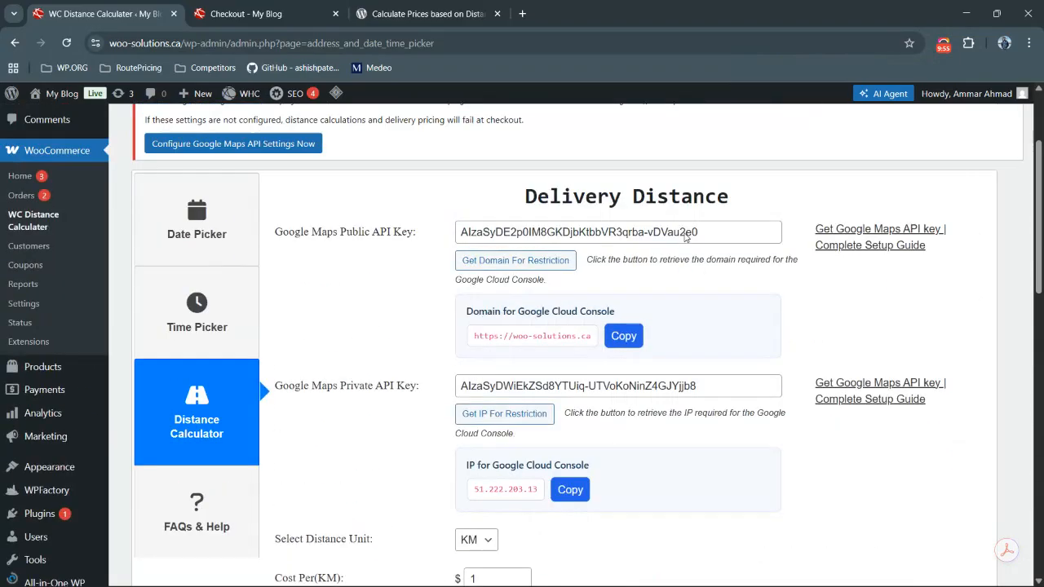
Return to the WordPress plugin settings and save the Delivery Distance settings with both API keys
{"action": "scroll", "coordinate": [682, 234], "scroll_direction": "down", "scroll_amount": 1}
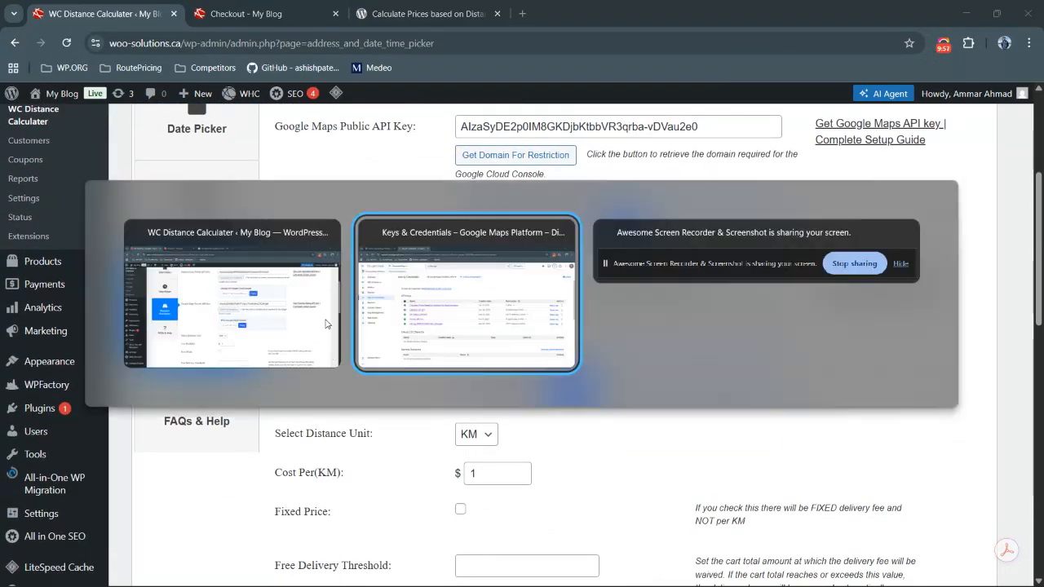
{"action": "key", "text": "alt+Tab"}
{"action": "key", "text": "alt+Tab"}
{"action": "left_click", "coordinate": [604, 281]}
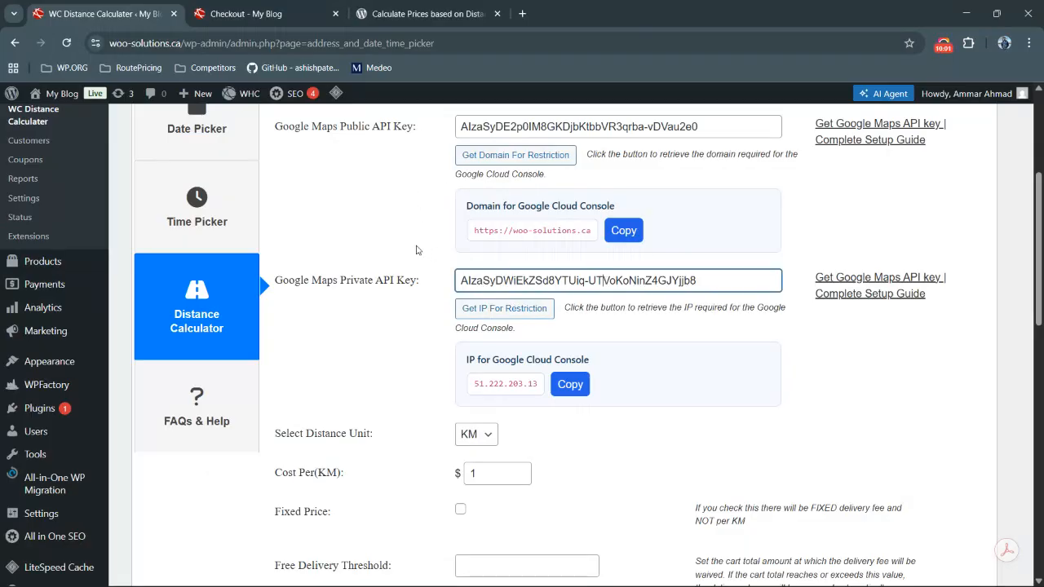
{"action": "scroll", "coordinate": [490, 294], "scroll_direction": "down", "scroll_amount": 3}
{"action": "scroll", "coordinate": [485, 273], "scroll_direction": "down", "scroll_amount": 4}
{"action": "scroll", "coordinate": [492, 261], "scroll_direction": "up", "scroll_amount": 3}
{"action": "scroll", "coordinate": [492, 259], "scroll_direction": "down", "scroll_amount": 3}
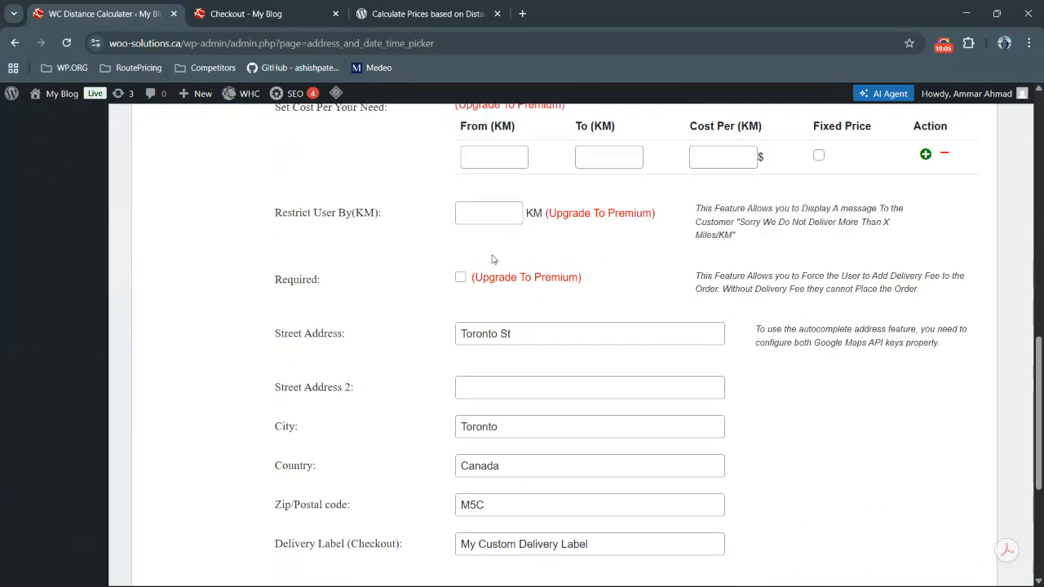
{"action": "scroll", "coordinate": [492, 260], "scroll_direction": "down", "scroll_amount": 5}
{"action": "left_click", "coordinate": [277, 495]}
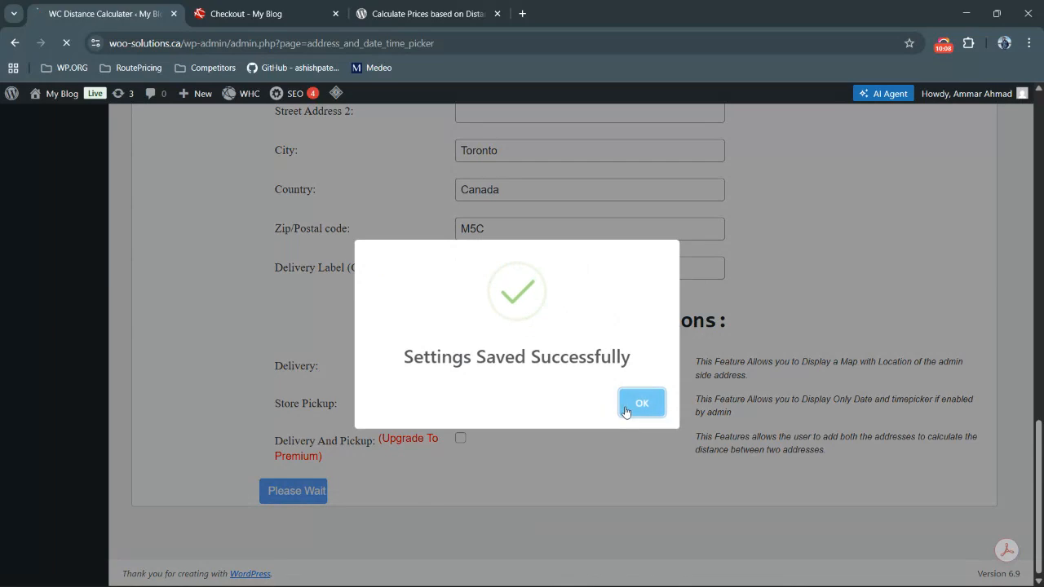
{"action": "left_click", "coordinate": [627, 410]}
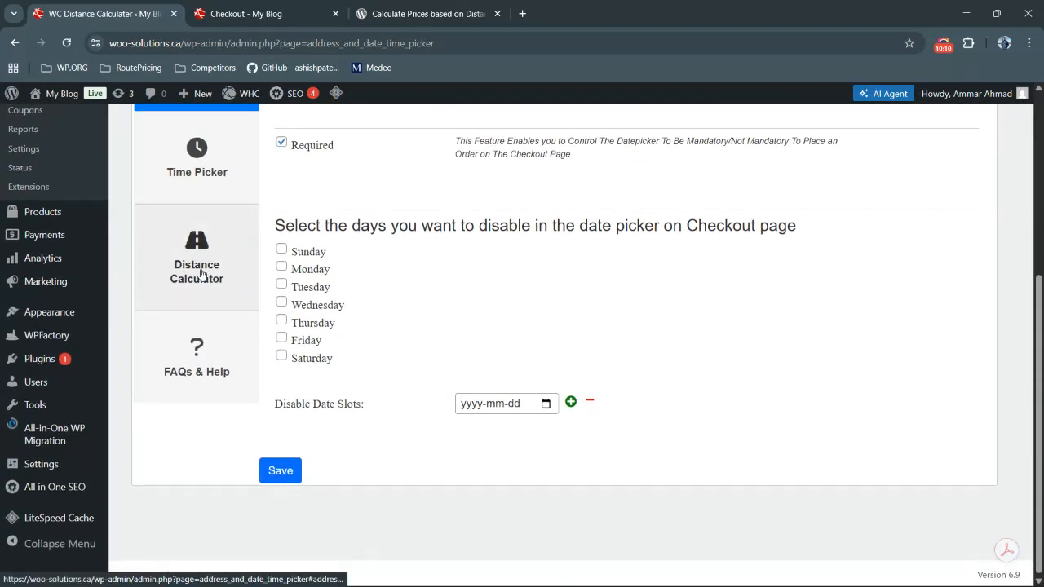
Test address autocomplete in the store Street Address field, then undo the edits to keep Toronto St
{"action": "left_click", "coordinate": [198, 272]}
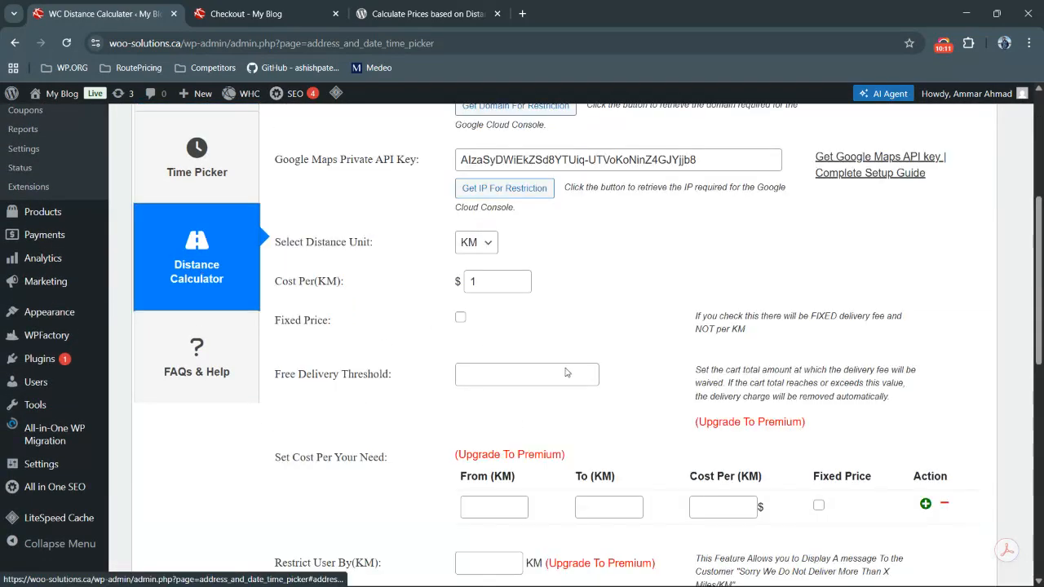
{"action": "scroll", "coordinate": [567, 372], "scroll_direction": "down", "scroll_amount": 4}
{"action": "left_click", "coordinate": [566, 350]}
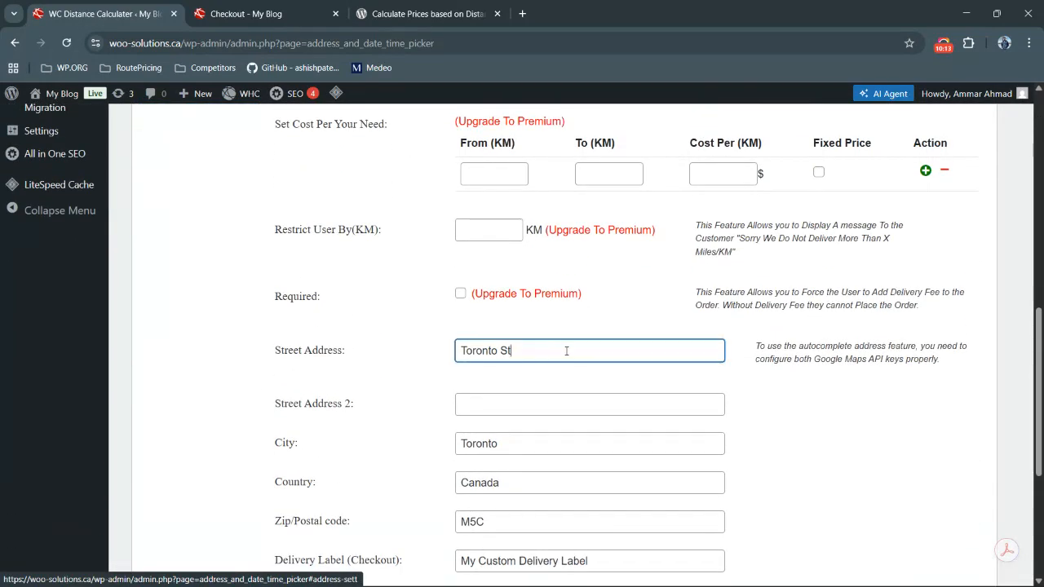
{"action": "triple_click", "coordinate": [566, 351]}
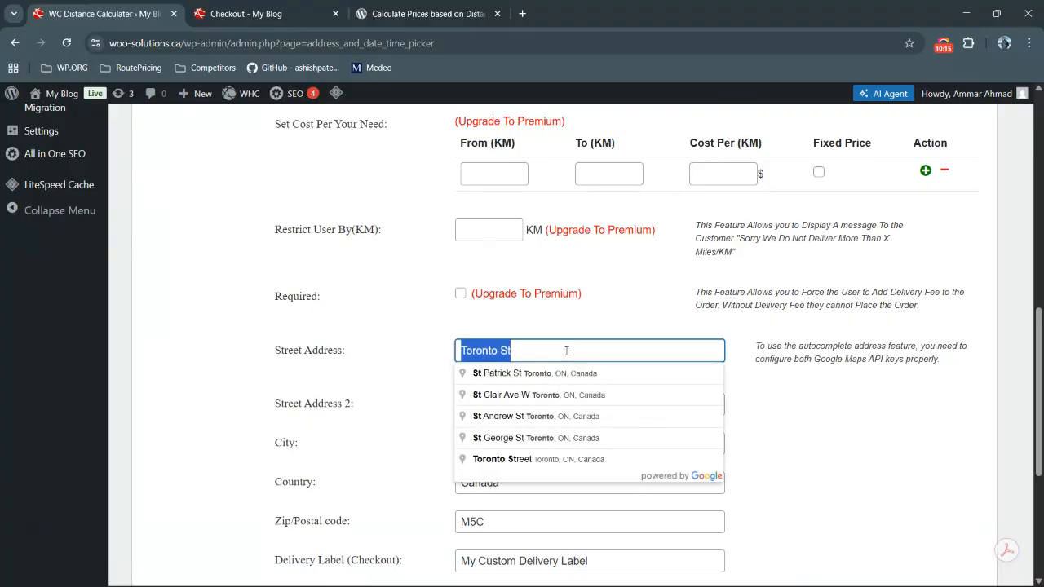
{"action": "type", "text": "123"}
{"action": "key", "text": "ctrl+a"}
{"action": "key", "text": "BackSpace"}
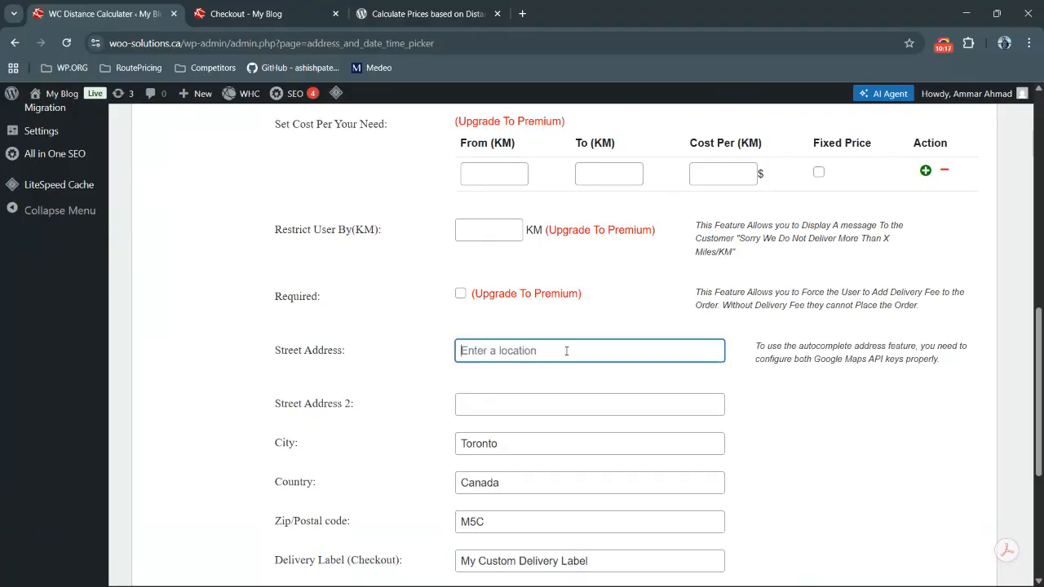
{"action": "key", "text": "ctrl+z"}
{"action": "key", "text": "ctrl+z"}
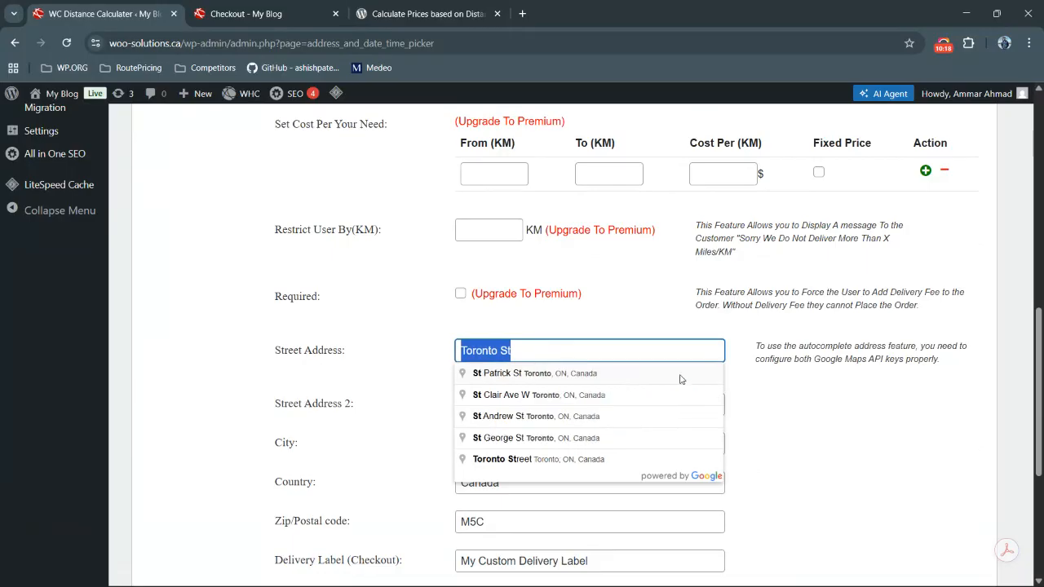
{"action": "left_click", "coordinate": [788, 396]}
Review the checkout page's delivery section and map against the plugin's store address settings
{"action": "scroll", "coordinate": [522, 369], "scroll_direction": "down", "scroll_amount": 1}
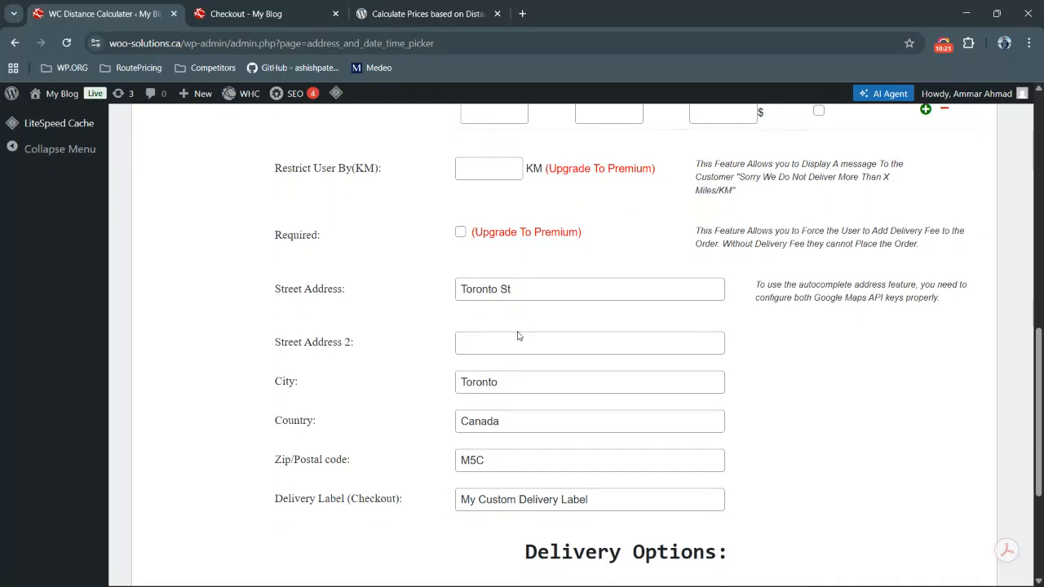
{"action": "scroll", "coordinate": [500, 434], "scroll_direction": "up", "scroll_amount": 5}
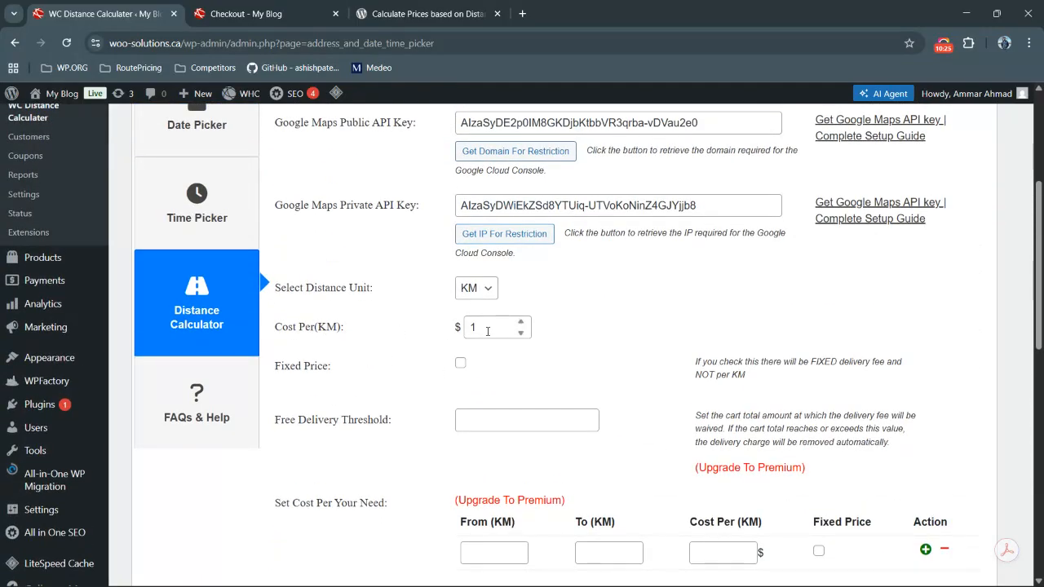
{"action": "left_click", "coordinate": [472, 294]}
{"action": "left_click", "coordinate": [471, 304]}
{"action": "scroll", "coordinate": [612, 292], "scroll_direction": "up", "scroll_amount": 1}
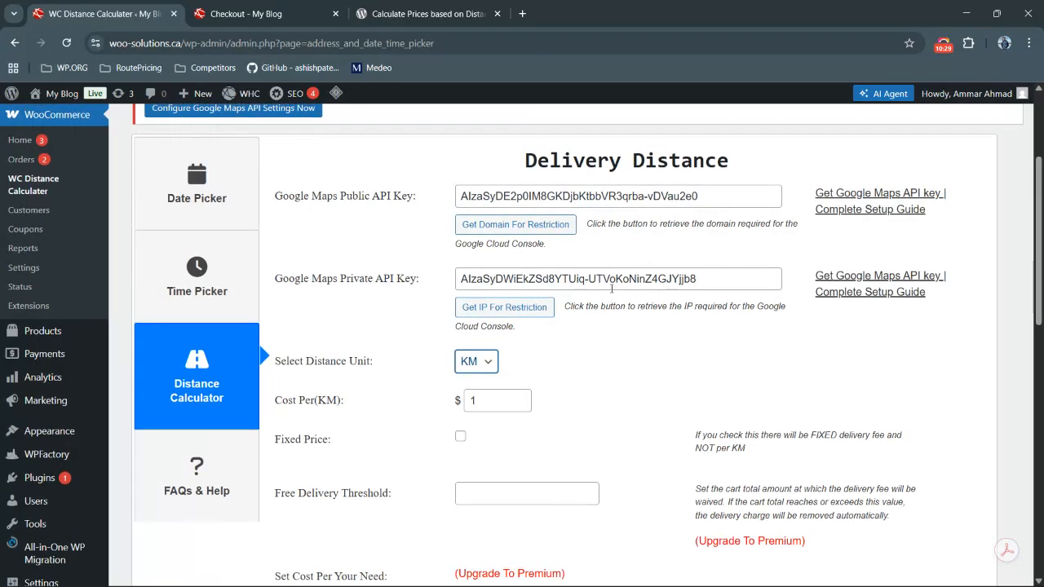
{"action": "left_click", "coordinate": [247, 17]}
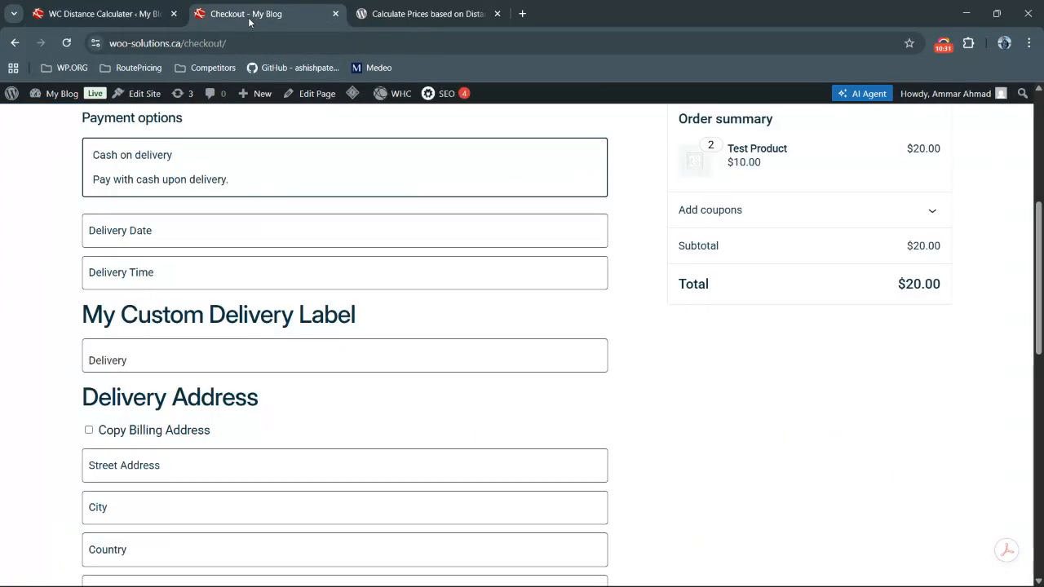
{"action": "scroll", "coordinate": [298, 353], "scroll_direction": "down", "scroll_amount": 1}
{"action": "scroll", "coordinate": [297, 353], "scroll_direction": "down", "scroll_amount": 4}
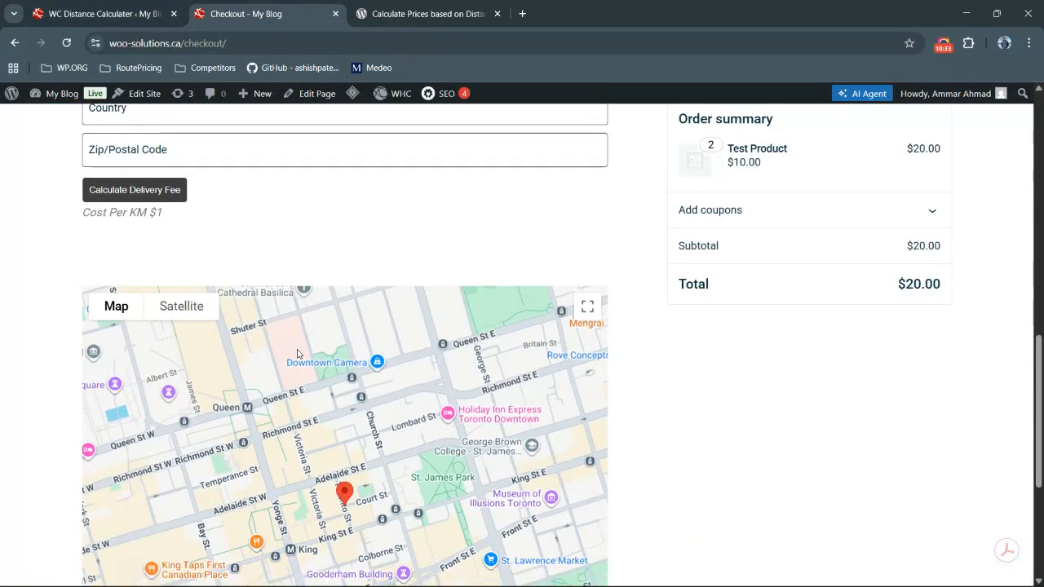
{"action": "left_click", "coordinate": [106, 14]}
{"action": "scroll", "coordinate": [430, 319], "scroll_direction": "down", "scroll_amount": 7}
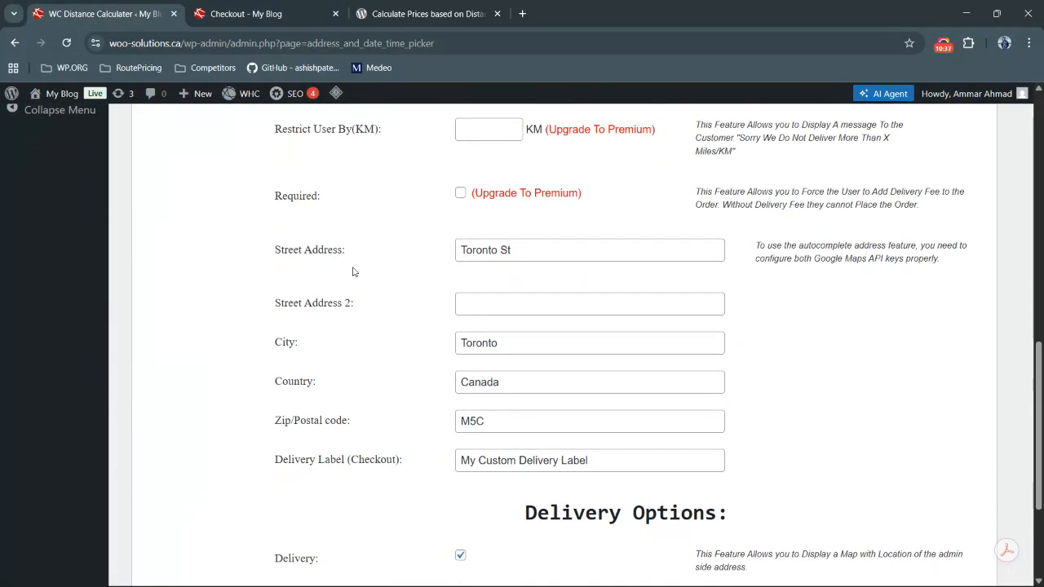
{"action": "left_click", "coordinate": [247, 17]}
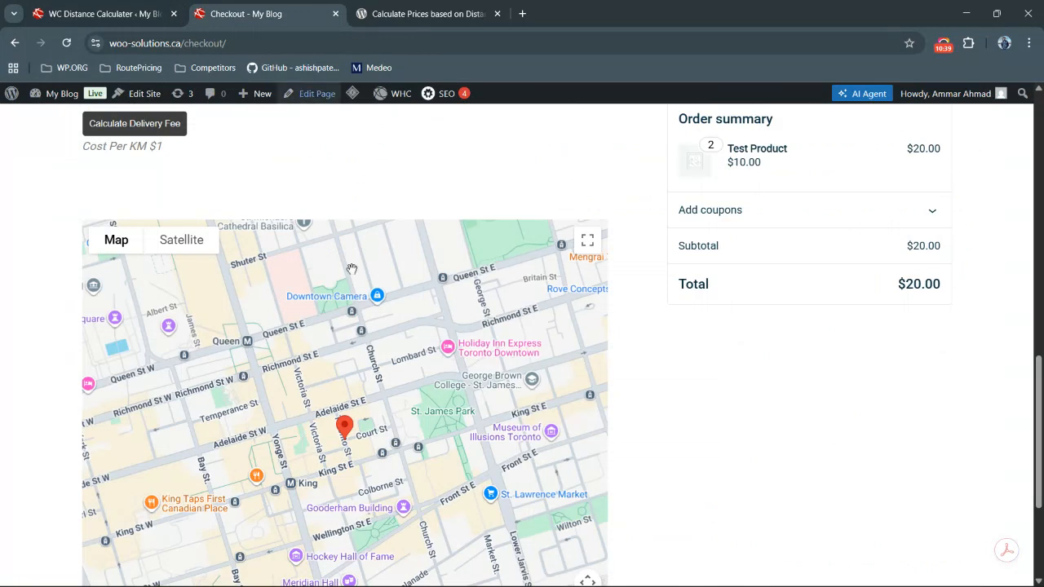
{"action": "scroll", "coordinate": [354, 282], "scroll_direction": "up", "scroll_amount": 3}
{"action": "left_click", "coordinate": [331, 252]}
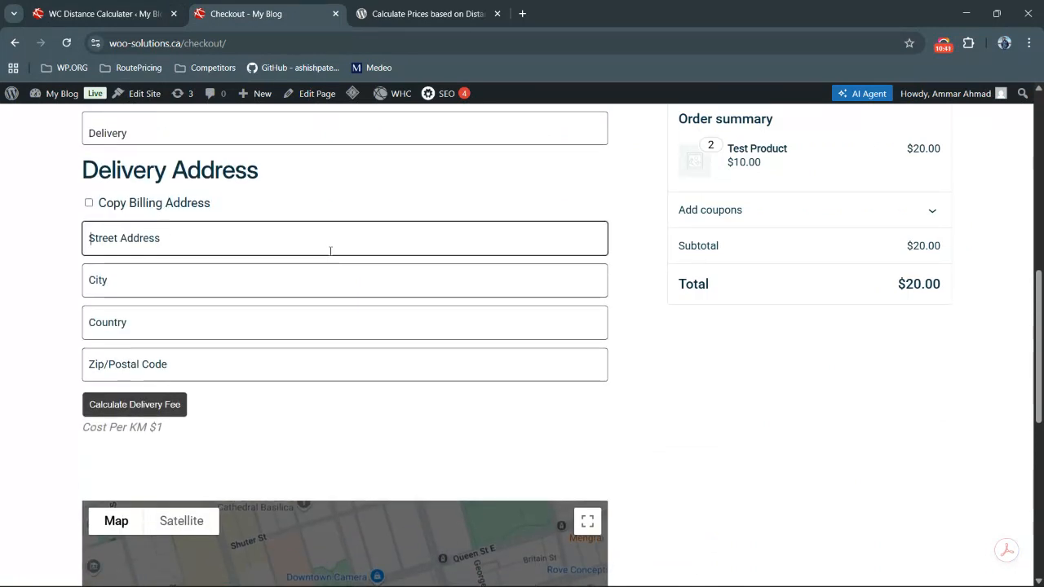
{"action": "type", "text": "137 lindy"}
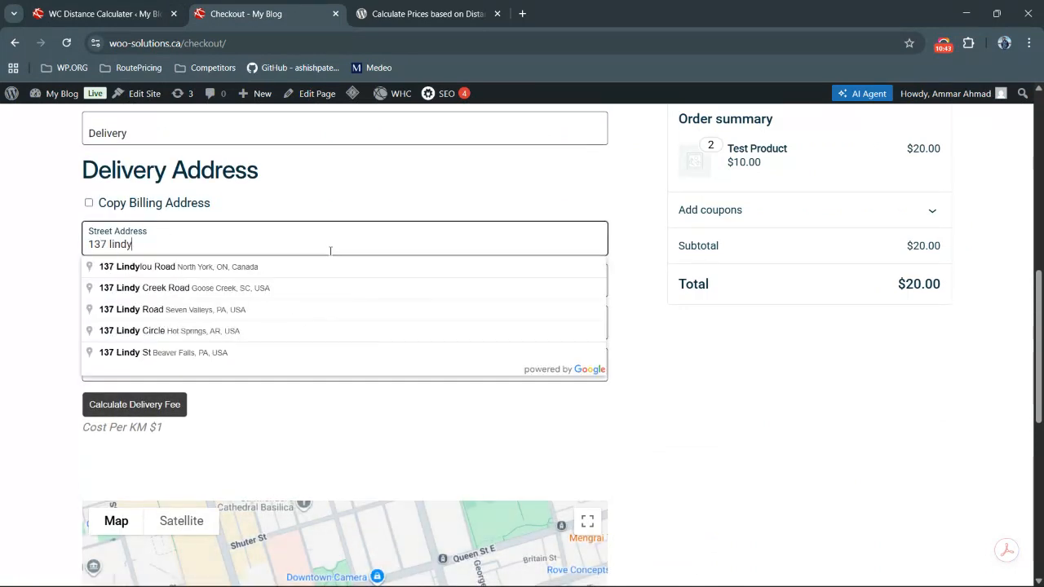
{"action": "left_click", "coordinate": [259, 272]}
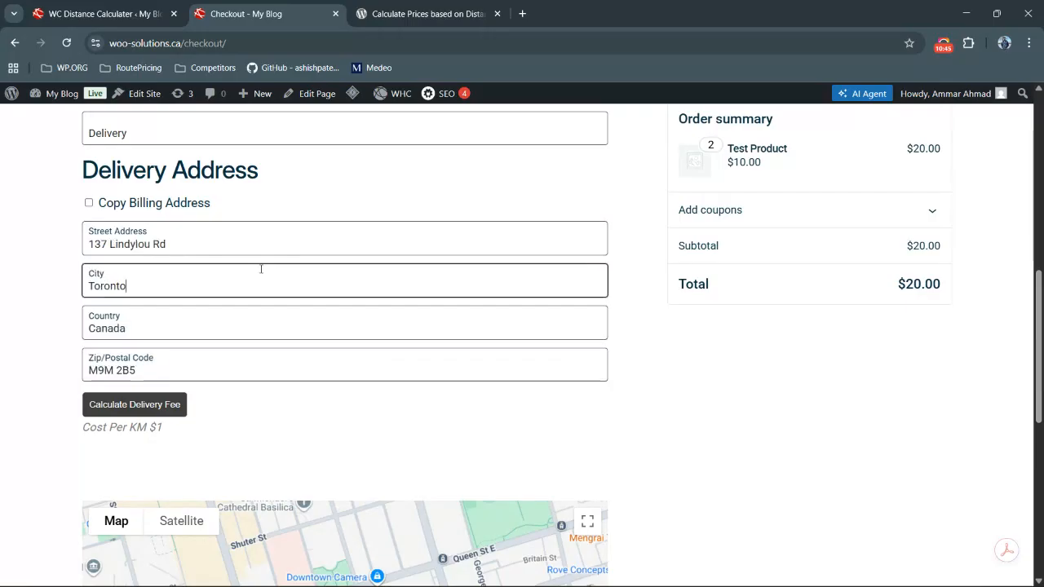
{"action": "left_click", "coordinate": [135, 412]}
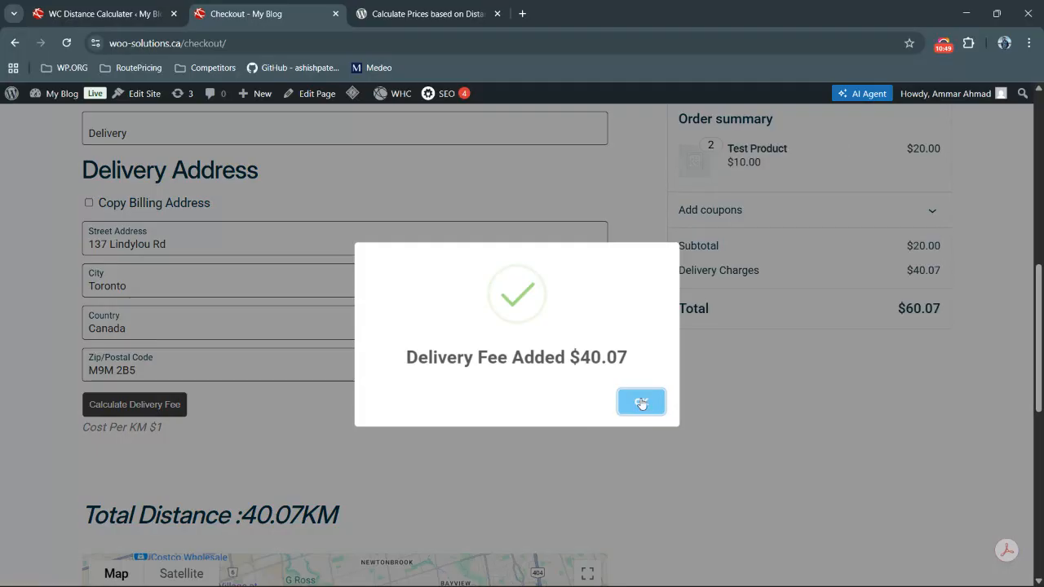
{"action": "left_click", "coordinate": [641, 404]}
Inspect the route map's customer destination and store origin markers
{"action": "scroll", "coordinate": [697, 392], "scroll_direction": "down", "scroll_amount": 2}
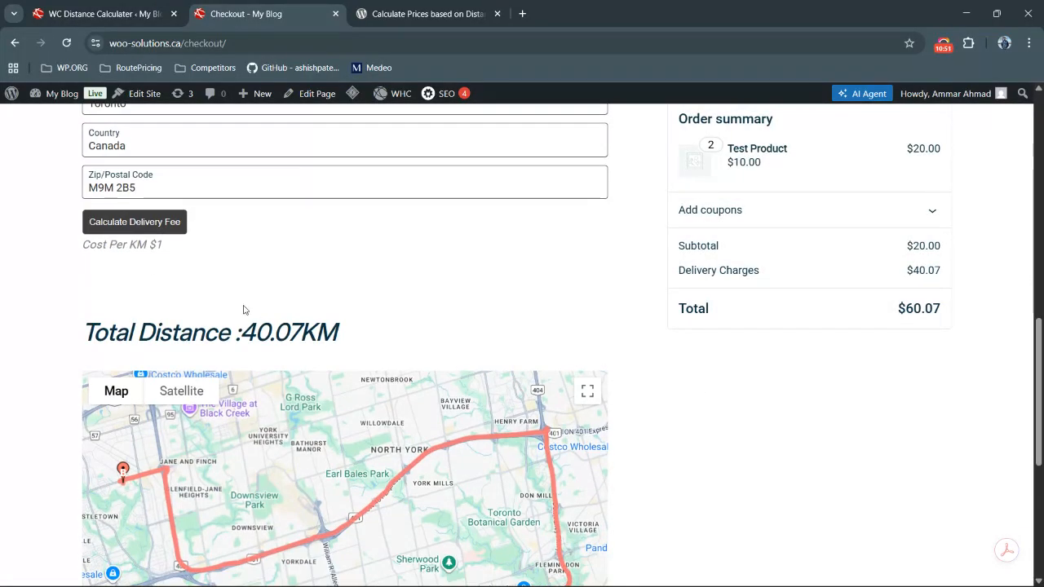
{"action": "scroll", "coordinate": [114, 294], "scroll_direction": "down", "scroll_amount": 2}
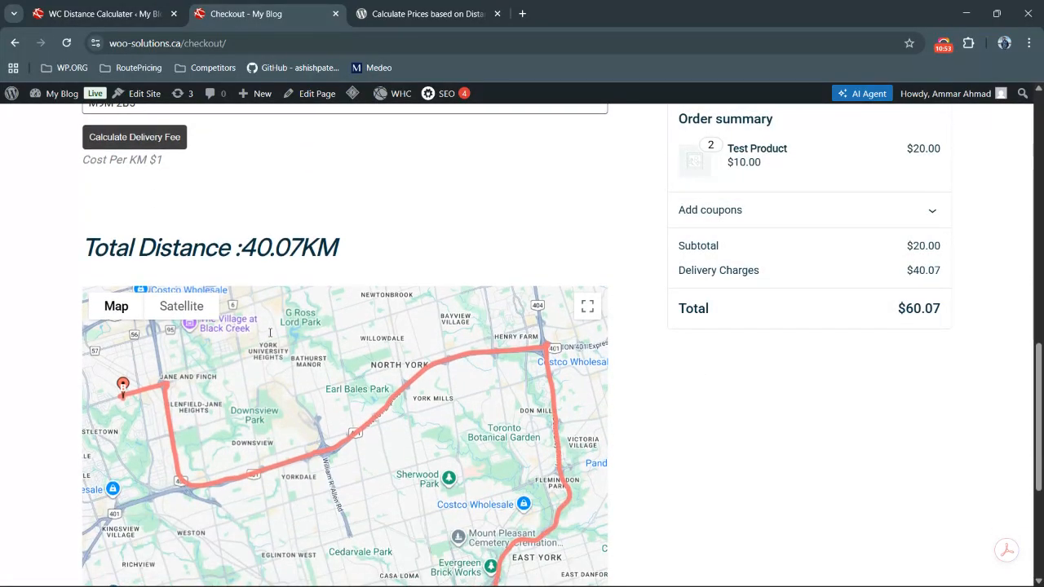
{"action": "left_click", "coordinate": [122, 290]}
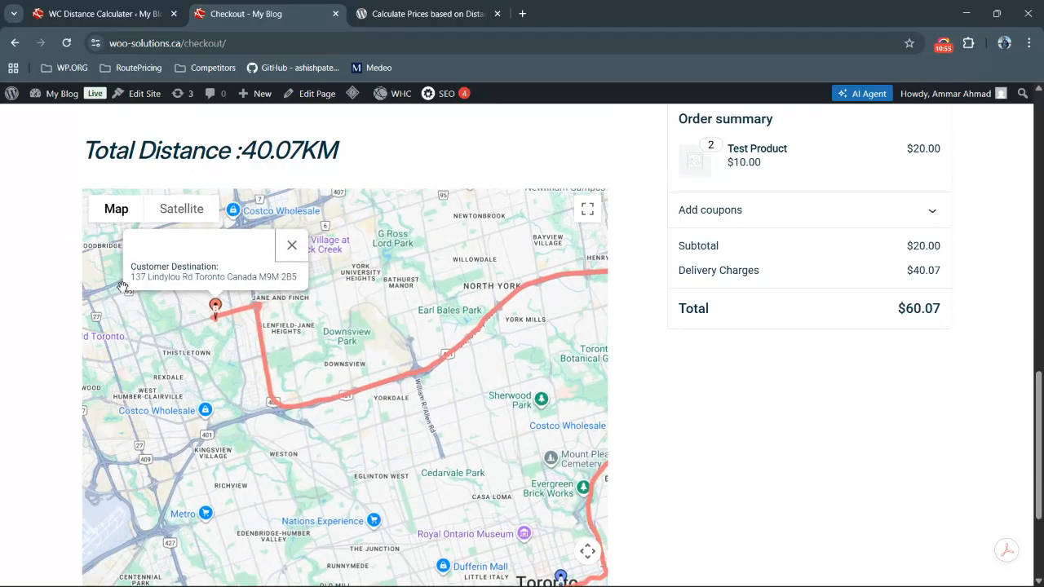
{"action": "scroll", "coordinate": [246, 278], "scroll_direction": "down", "scroll_amount": 2}
{"action": "left_click", "coordinate": [561, 437]}
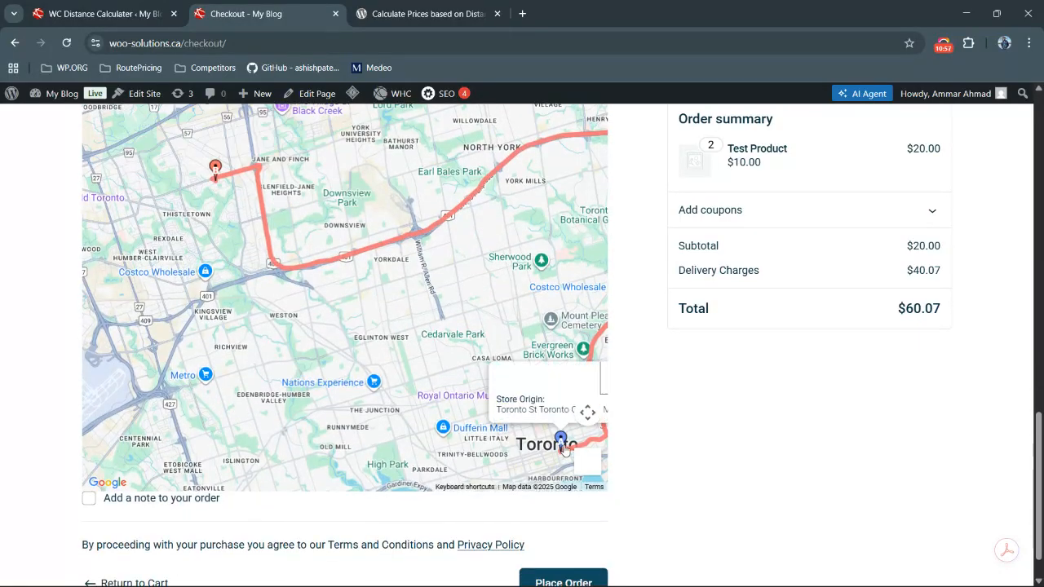
{"action": "scroll", "coordinate": [668, 474], "scroll_direction": "up", "scroll_amount": 9}
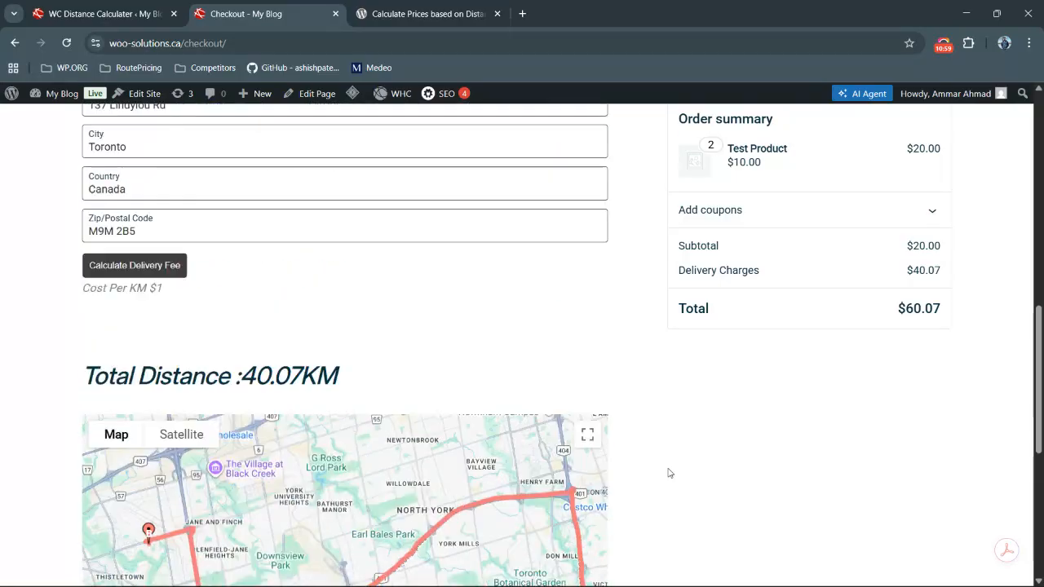
{"action": "scroll", "coordinate": [668, 473], "scroll_direction": "down", "scroll_amount": 3}
{"action": "scroll", "coordinate": [669, 473], "scroll_direction": "down", "scroll_amount": 2}
{"action": "scroll", "coordinate": [669, 473], "scroll_direction": "up", "scroll_amount": 4}
{"action": "scroll", "coordinate": [669, 473], "scroll_direction": "down", "scroll_amount": 3}
{"action": "scroll", "coordinate": [669, 473], "scroll_direction": "down", "scroll_amount": 5}
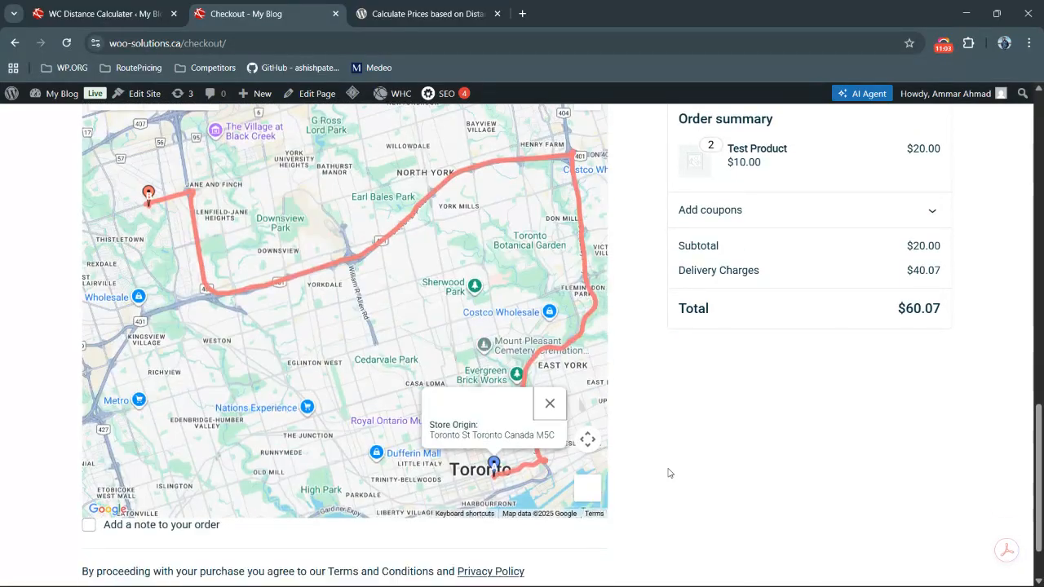
Try to place the order
{"action": "left_click", "coordinate": [543, 538]}
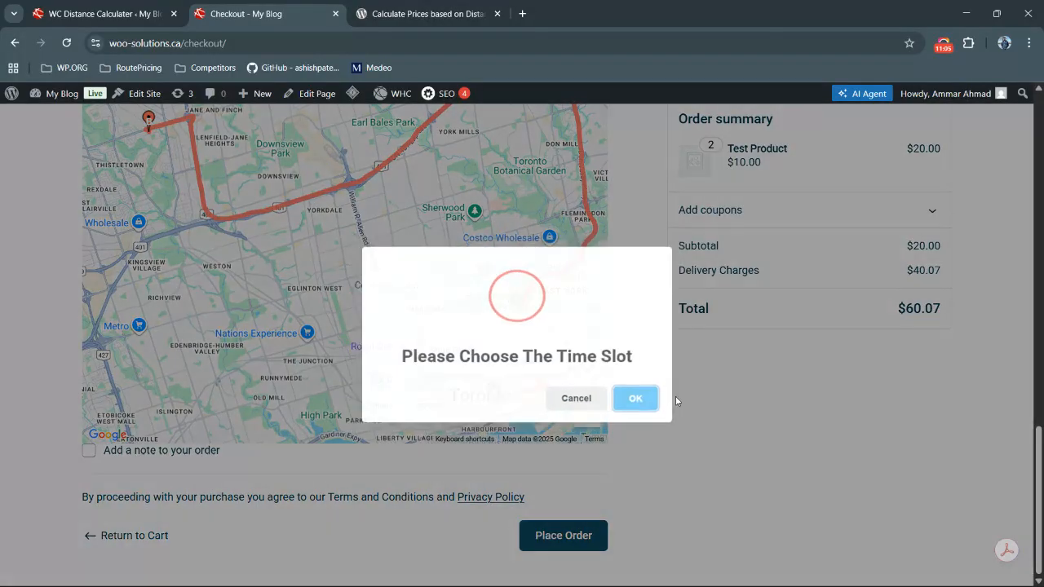
{"action": "left_click", "coordinate": [632, 402]}
{"action": "scroll", "coordinate": [716, 358], "scroll_direction": "up", "scroll_amount": 5}
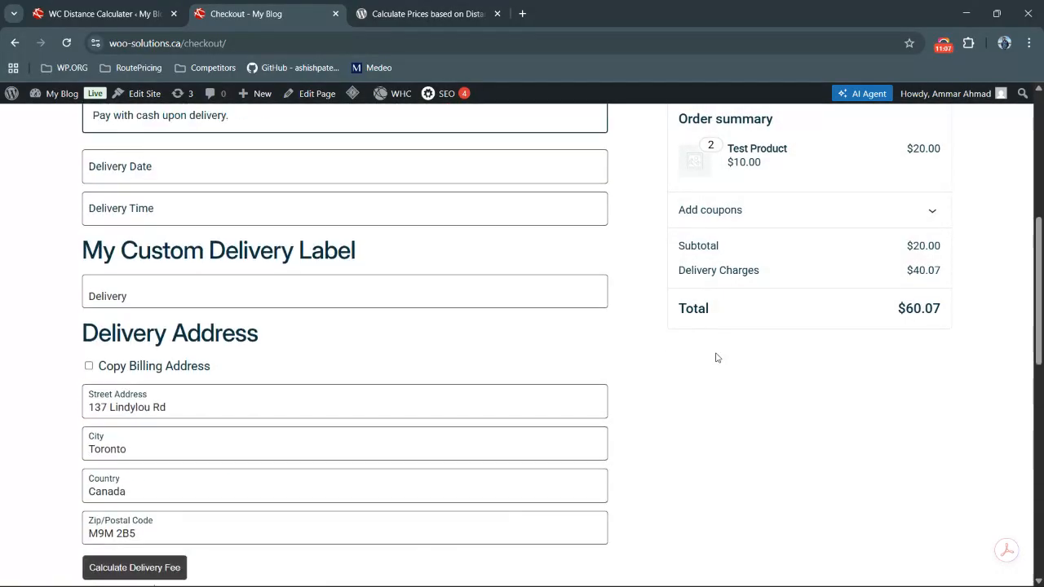
Choose December 28, 2025 as the delivery date and 12:30 AM as the delivery time, then place the order
{"action": "left_click", "coordinate": [299, 258]}
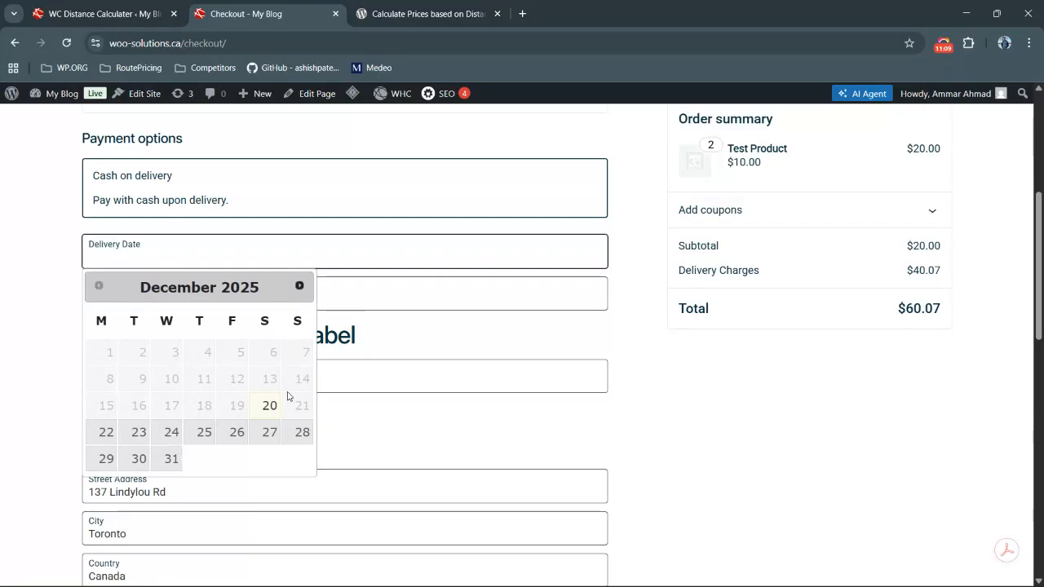
{"action": "left_click", "coordinate": [298, 432]}
{"action": "left_click", "coordinate": [258, 288]}
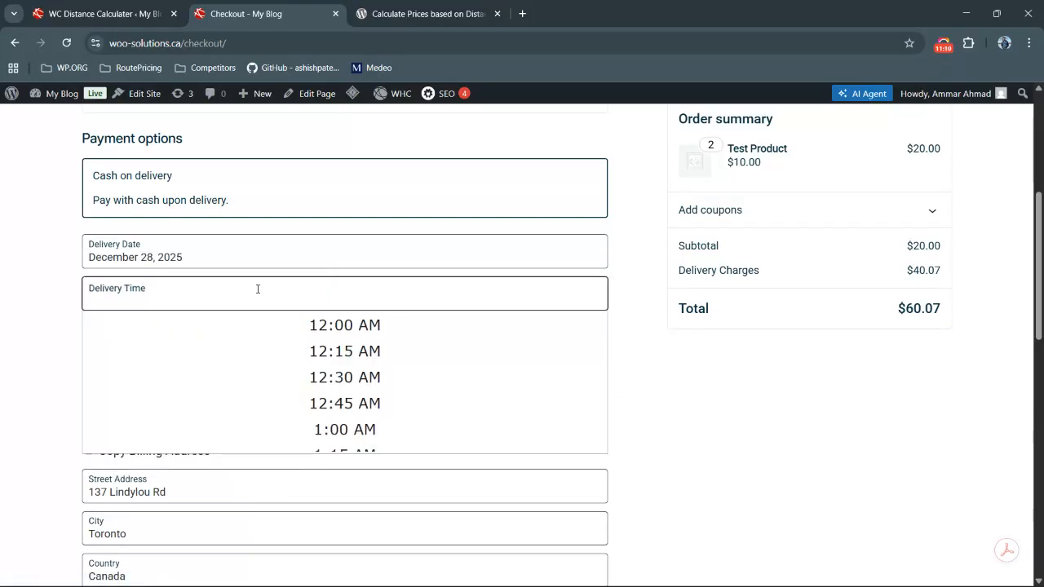
{"action": "left_click", "coordinate": [310, 378]}
{"action": "scroll", "coordinate": [314, 375], "scroll_direction": "down", "scroll_amount": 10}
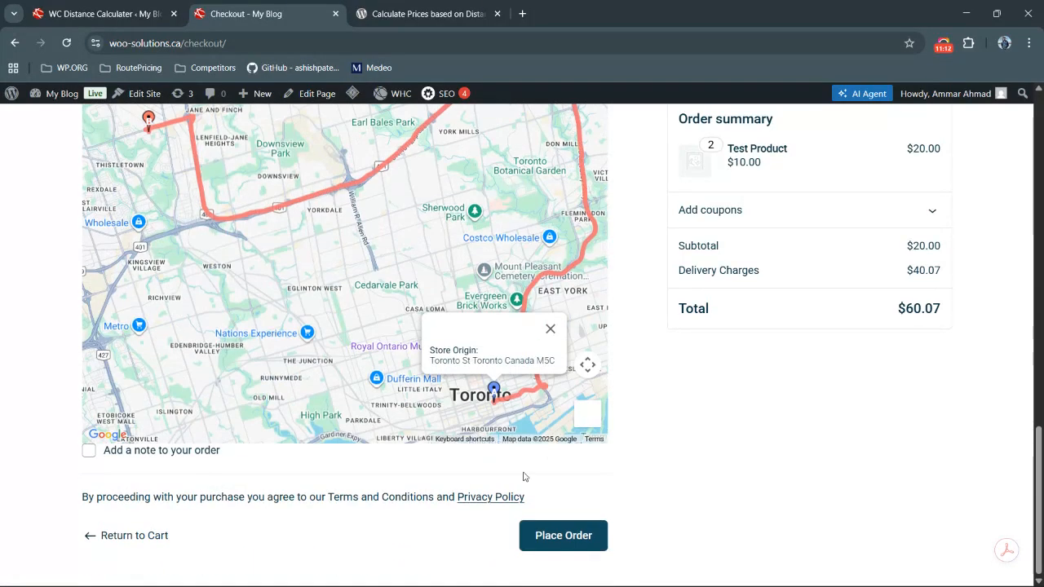
{"action": "left_click", "coordinate": [571, 538]}
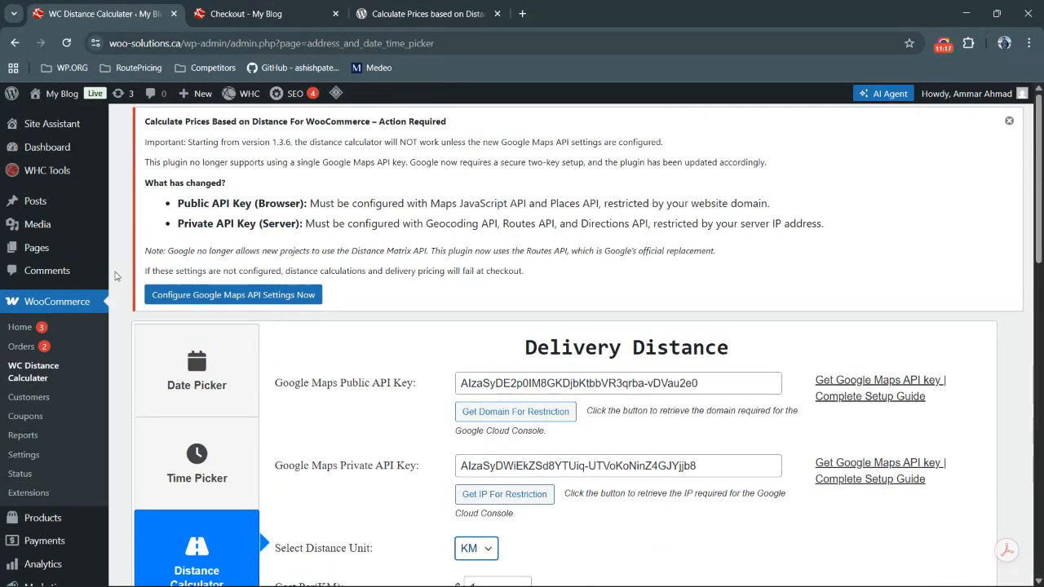
Open the WooCommerce Orders list in a new tab to check the new order
{"action": "middle_click", "coordinate": [24, 330]}
{"action": "left_click", "coordinate": [257, 12]}
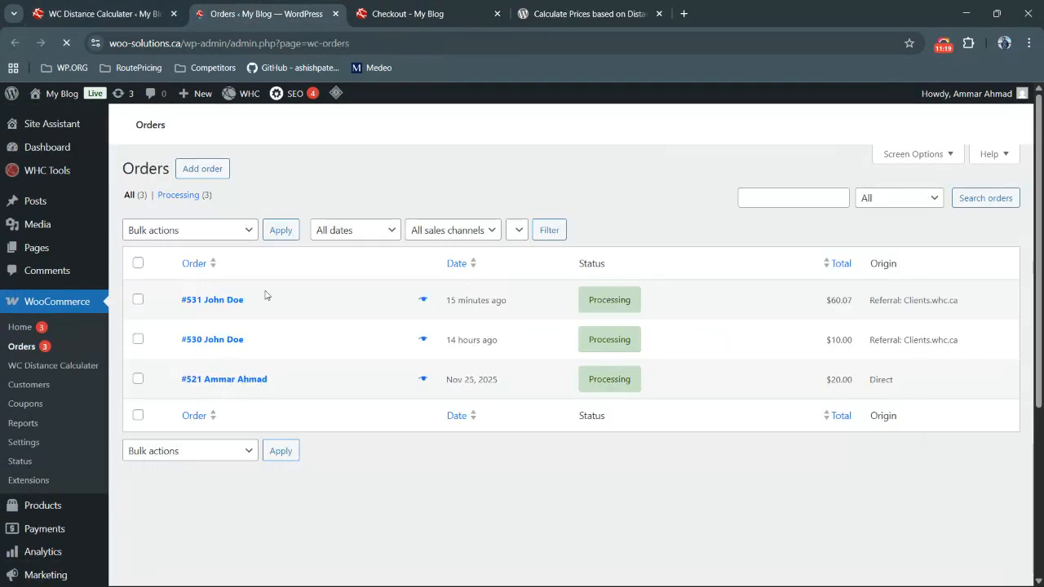
{"action": "scroll", "coordinate": [395, 319], "scroll_direction": "down", "scroll_amount": 3}
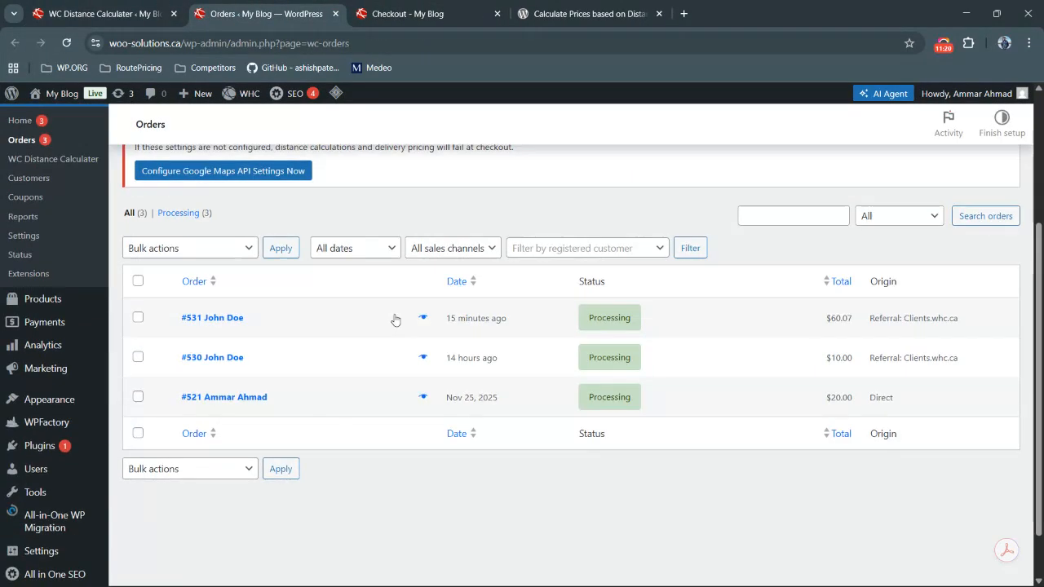
Sort the WooCommerce orders by order number and open order #531
{"action": "left_click", "coordinate": [232, 319]}
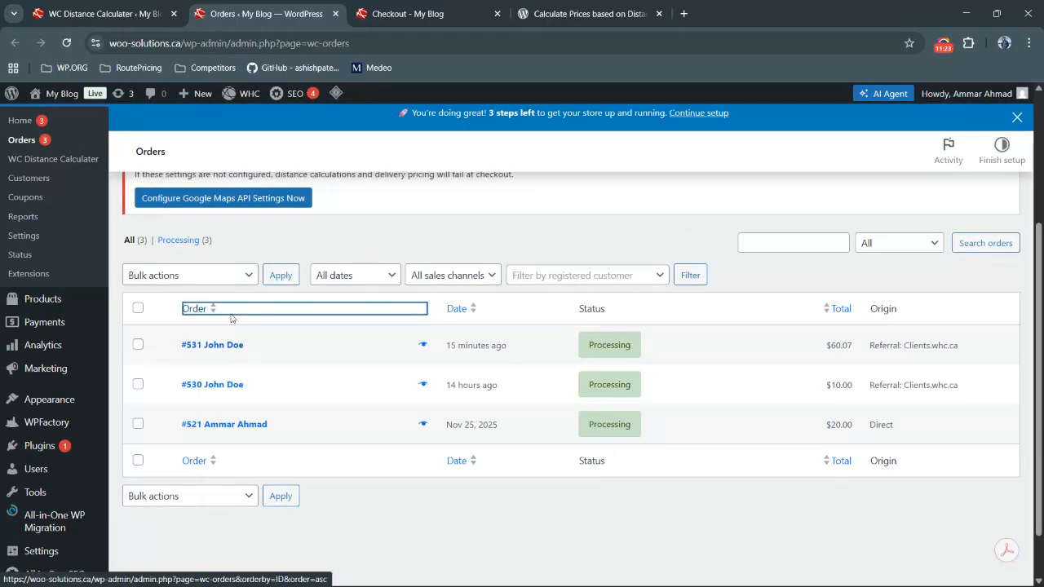
{"action": "scroll", "coordinate": [263, 392], "scroll_direction": "down", "scroll_amount": 3}
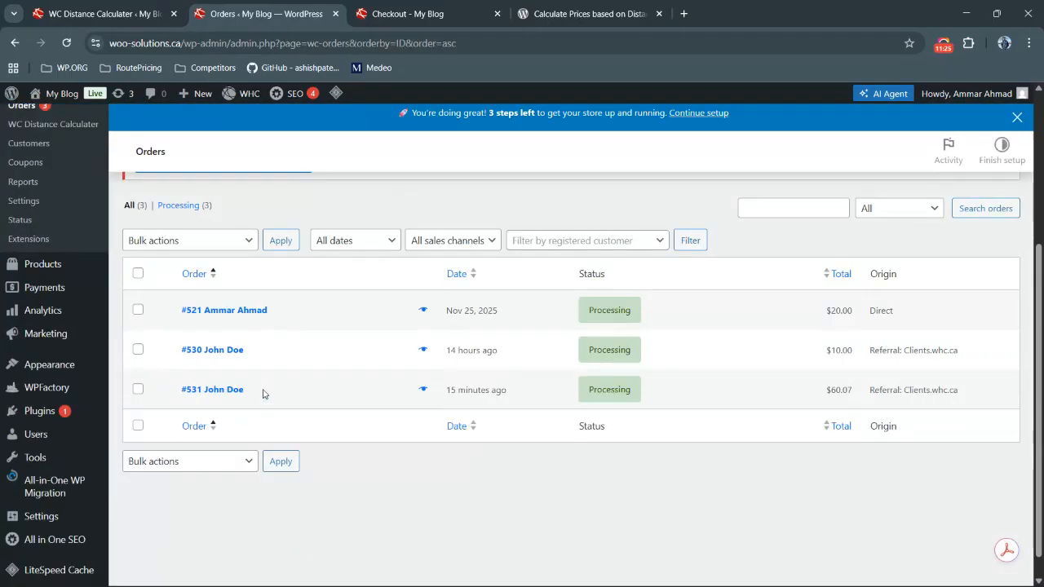
{"action": "left_click", "coordinate": [230, 389]}
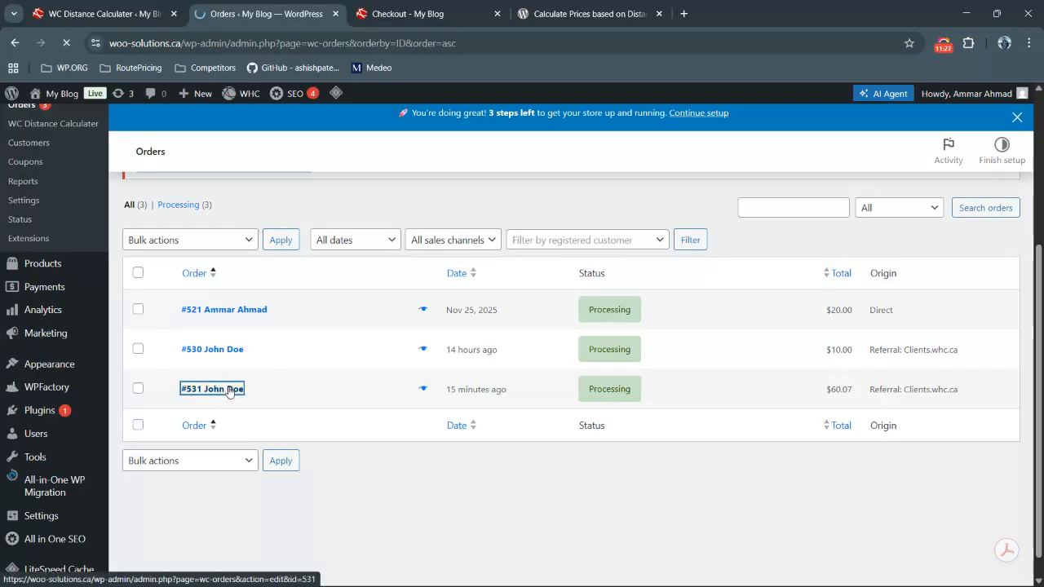
Review order #531's delivery date, time, customer address, store option and delivery charges
{"action": "scroll", "coordinate": [456, 376], "scroll_direction": "down", "scroll_amount": 3}
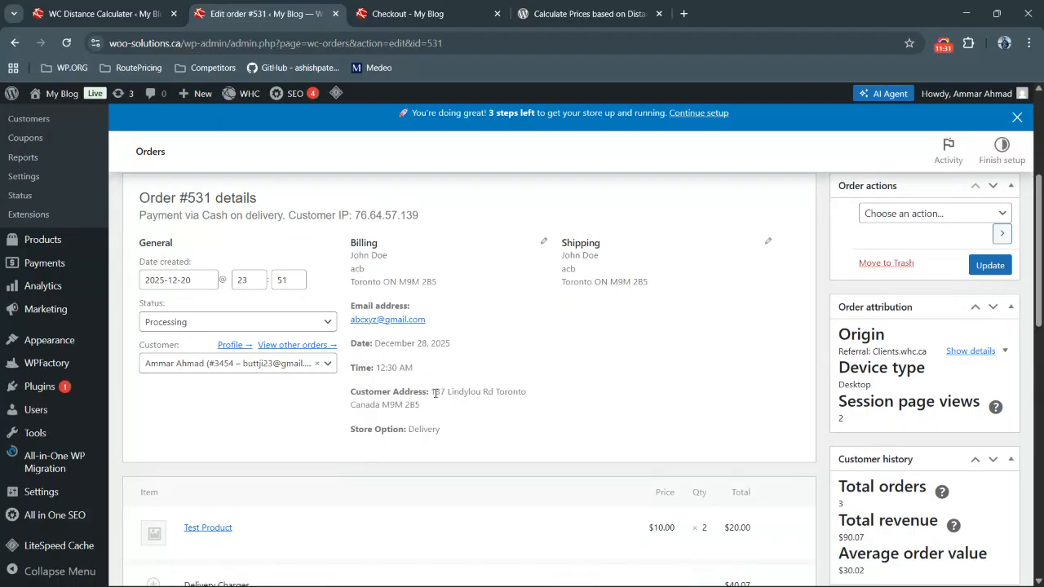
{"action": "left_click_drag", "start_coordinate": [433, 392], "coordinate": [441, 427]}
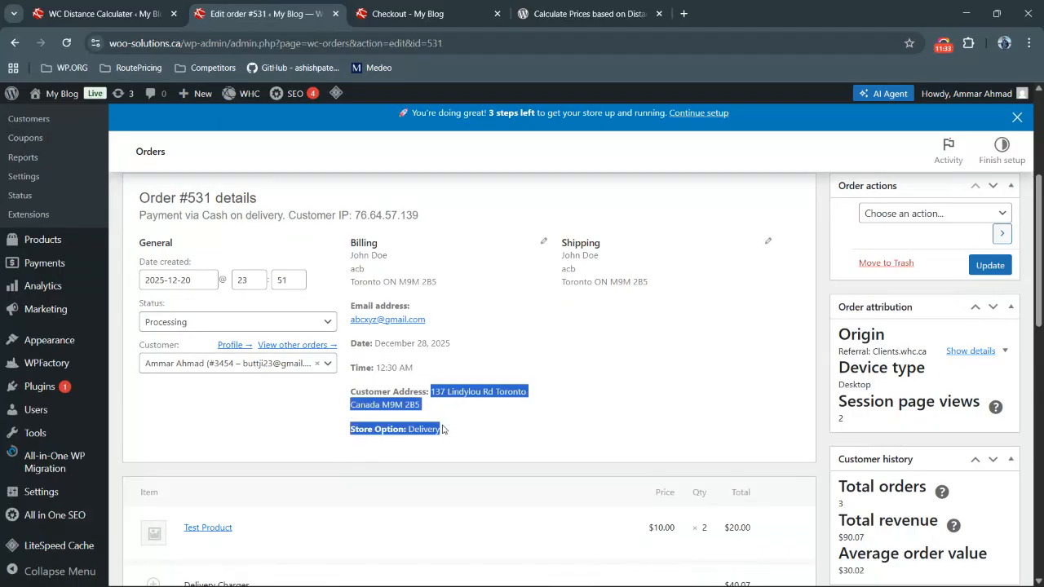
{"action": "left_click", "coordinate": [443, 429]}
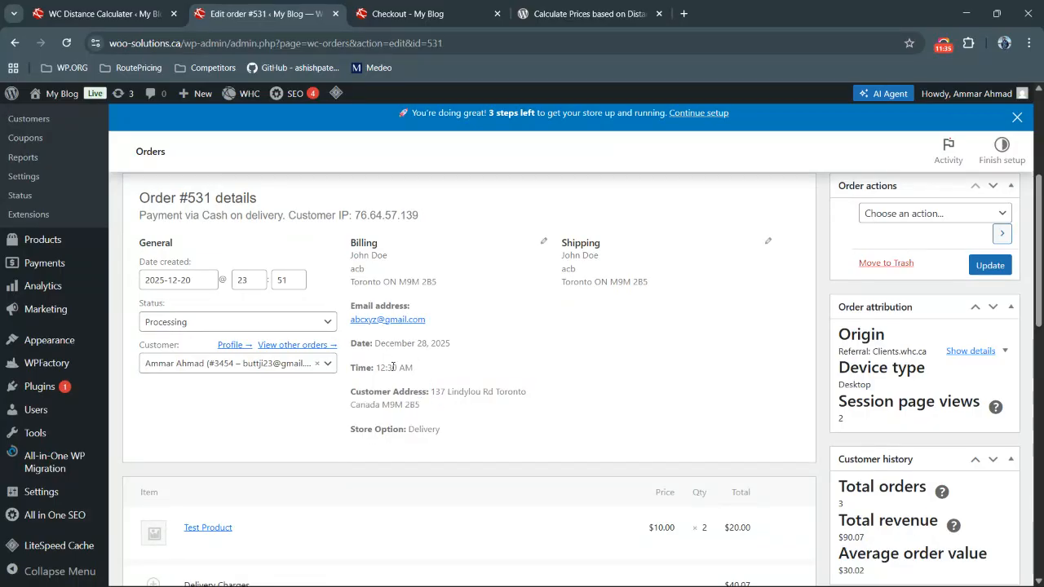
{"action": "scroll", "coordinate": [534, 282], "scroll_direction": "down", "scroll_amount": 5}
{"action": "scroll", "coordinate": [533, 282], "scroll_direction": "up", "scroll_amount": 3}
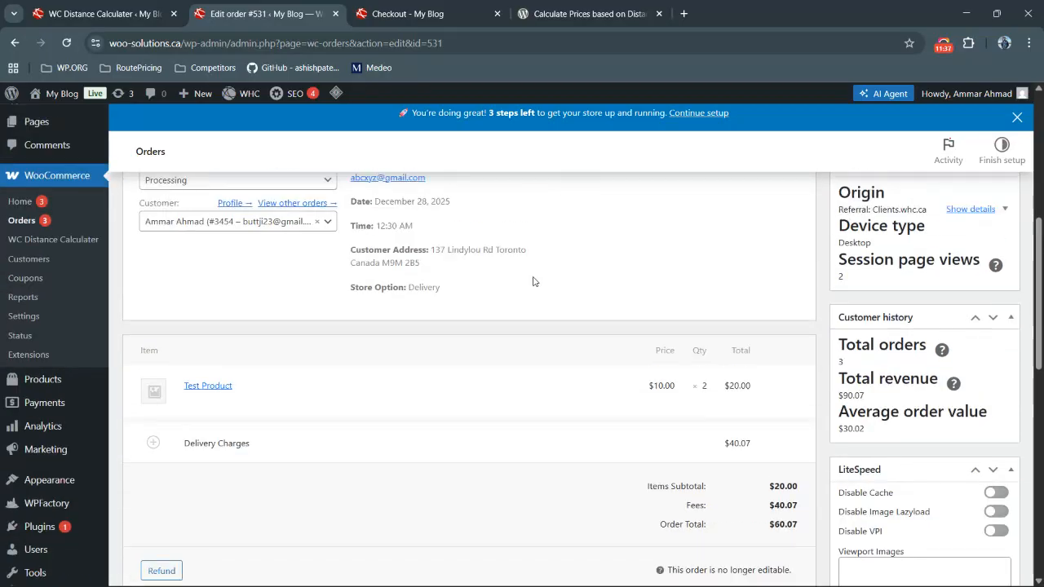
{"action": "scroll", "coordinate": [533, 281], "scroll_direction": "up", "scroll_amount": 6}
{"action": "scroll", "coordinate": [529, 285], "scroll_direction": "down", "scroll_amount": 3}
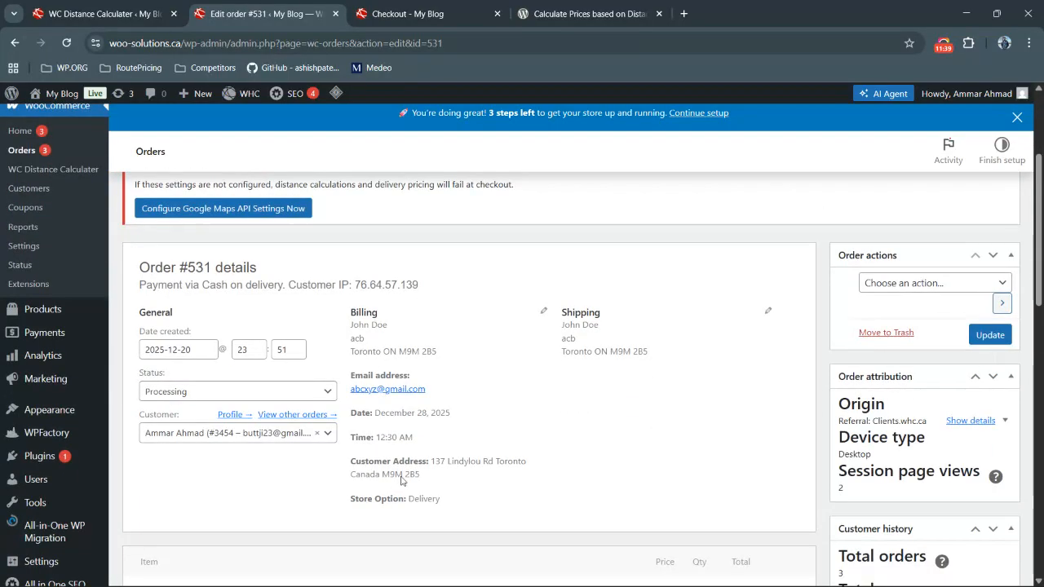
{"action": "left_click_drag", "start_coordinate": [353, 410], "coordinate": [445, 497]}
{"action": "left_click", "coordinate": [446, 497]}
{"action": "scroll", "coordinate": [417, 377], "scroll_direction": "up", "scroll_amount": 3}
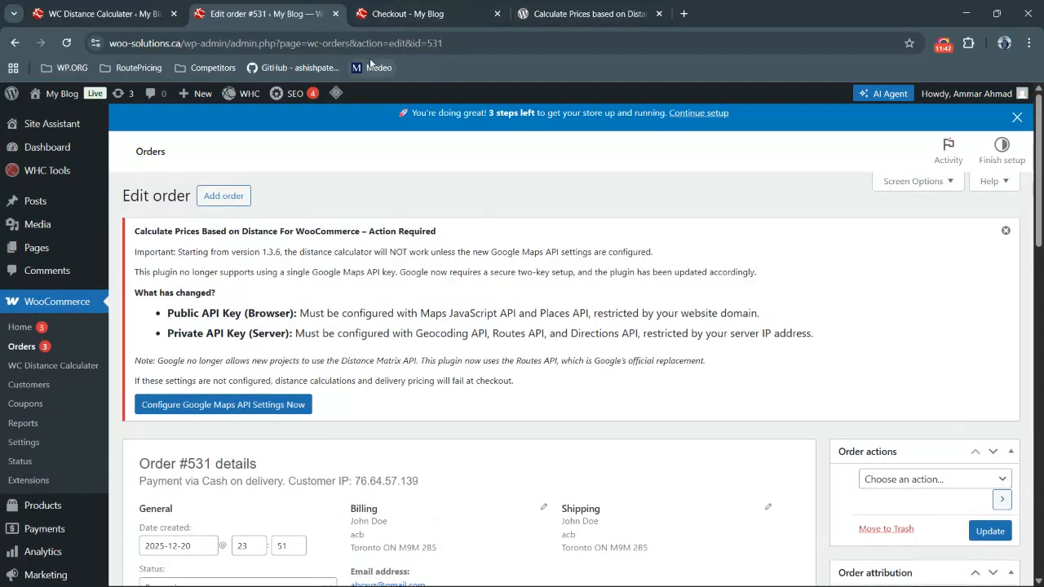
Switch to the Google Maps API key guide page and review its public and private key setup checklists
{"action": "key", "text": "alt+Tab"}
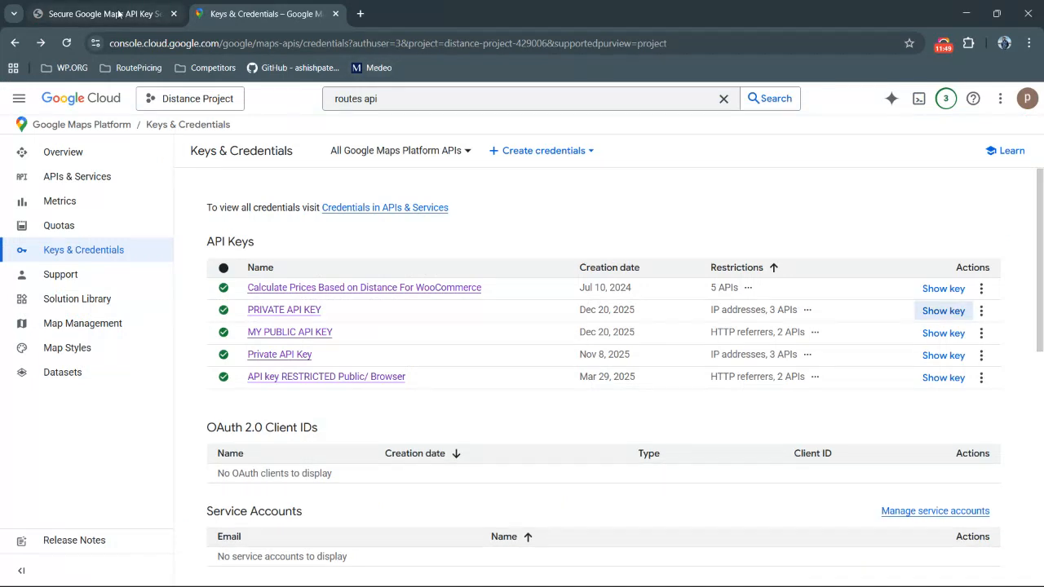
{"action": "left_click", "coordinate": [119, 13]}
{"action": "scroll", "coordinate": [424, 270], "scroll_direction": "down", "scroll_amount": 3}
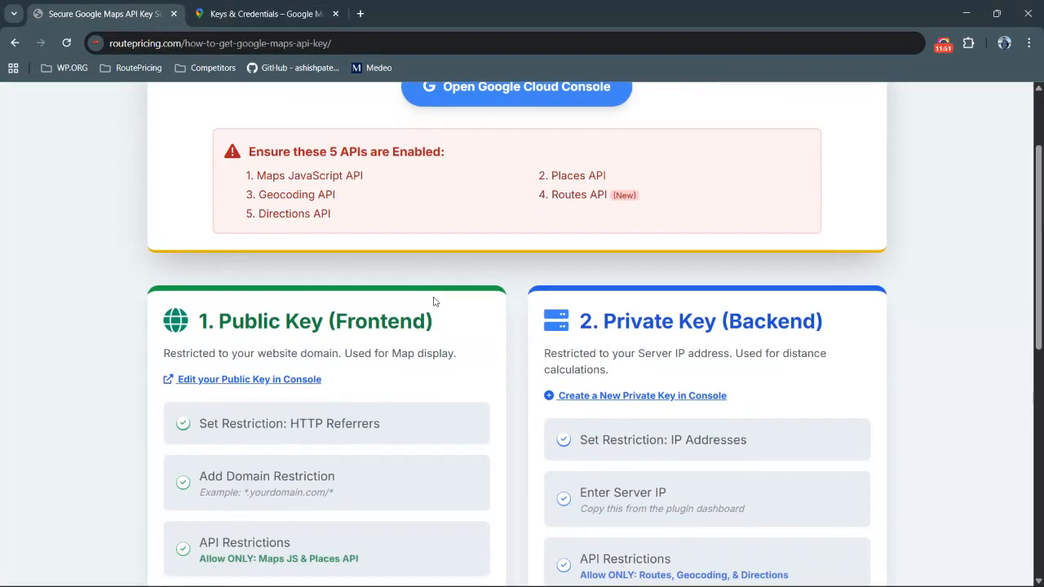
{"action": "left_click", "coordinate": [290, 315]}
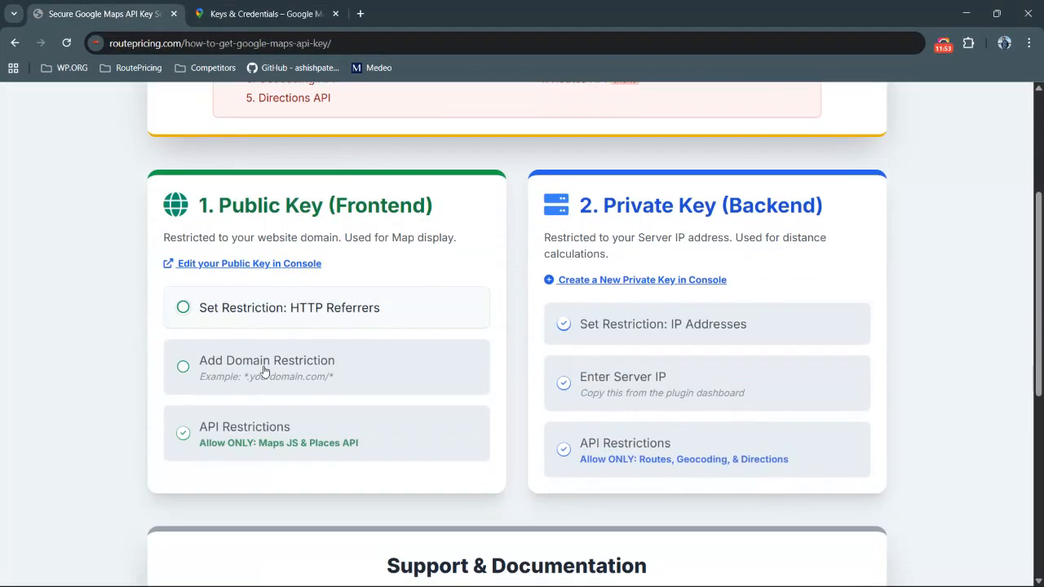
{"action": "left_click", "coordinate": [288, 325]}
{"action": "left_click", "coordinate": [268, 364]}
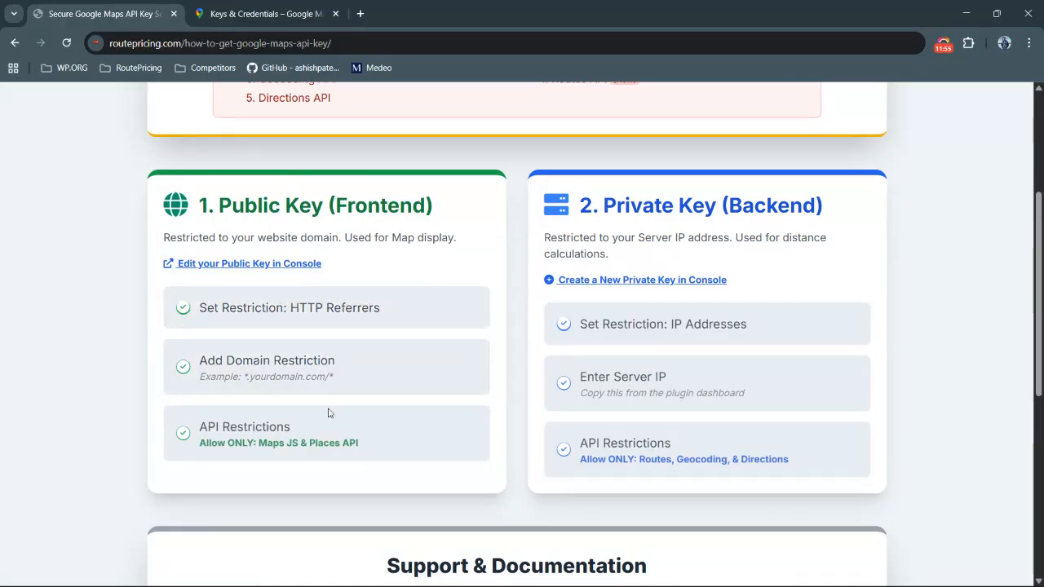
{"action": "scroll", "coordinate": [601, 321], "scroll_direction": "up", "scroll_amount": 1}
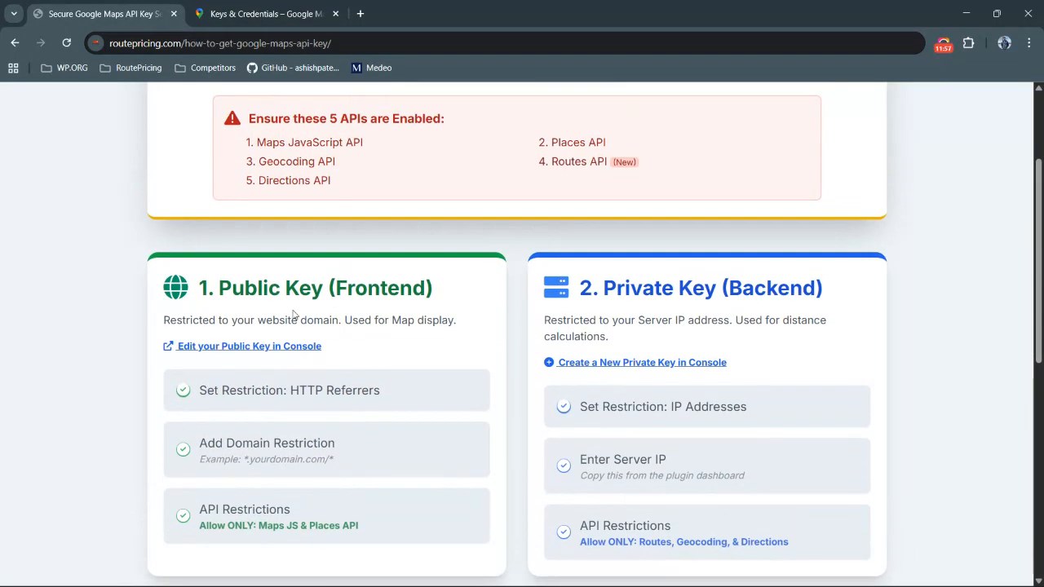
{"action": "scroll", "coordinate": [302, 311], "scroll_direction": "down", "scroll_amount": 1}
{"action": "scroll", "coordinate": [455, 377], "scroll_direction": "up", "scroll_amount": 1}
{"action": "scroll", "coordinate": [456, 378], "scroll_direction": "down", "scroll_amount": 3}
{"action": "scroll", "coordinate": [448, 396], "scroll_direction": "up", "scroll_amount": 2}
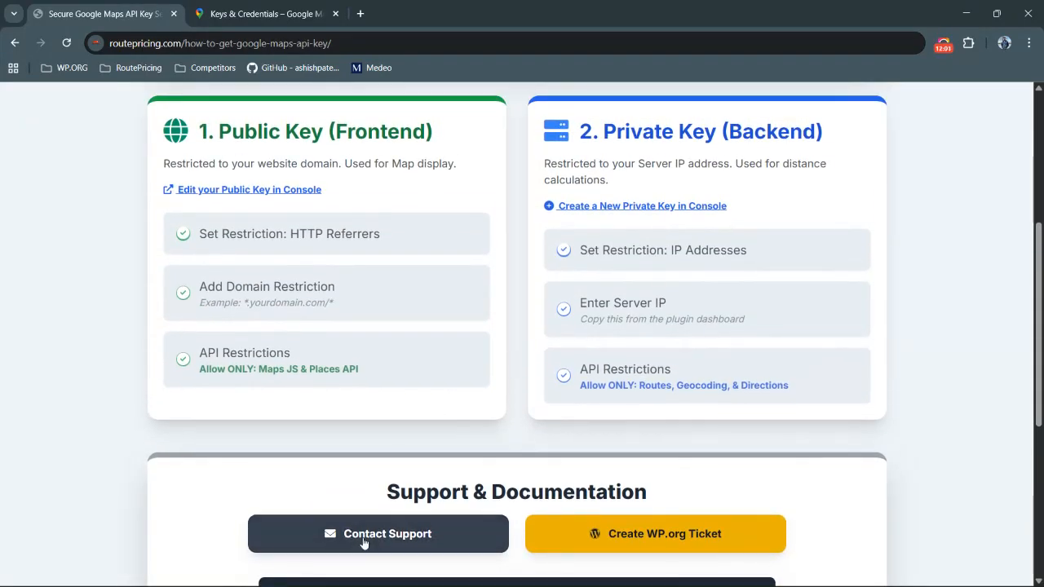
Open the guide's Contact Support and Create WP.org Ticket links to show the plugin's support channels
{"action": "left_click", "coordinate": [384, 534]}
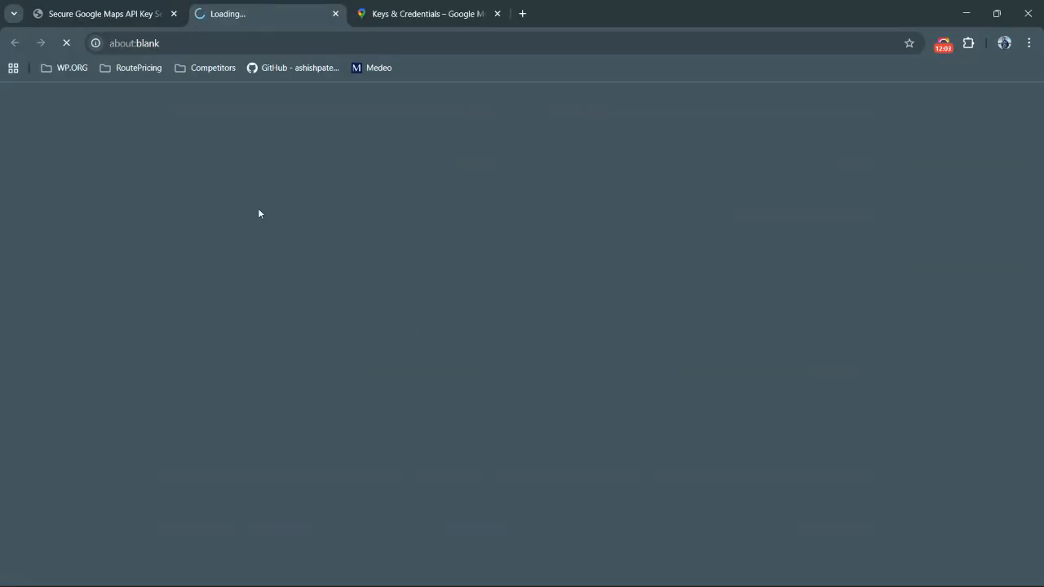
{"action": "left_click", "coordinate": [107, 18]}
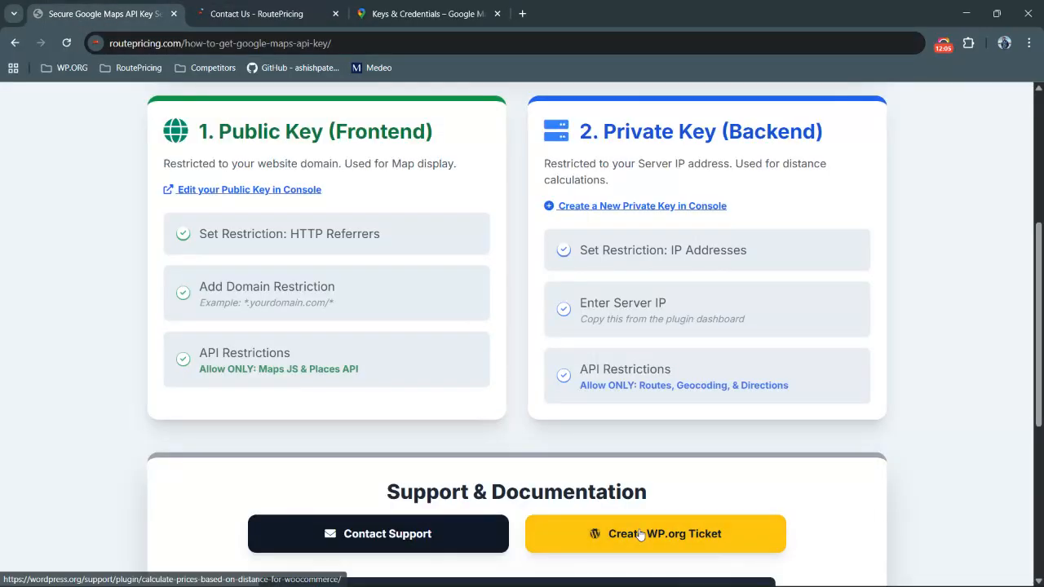
{"action": "left_click", "coordinate": [639, 532]}
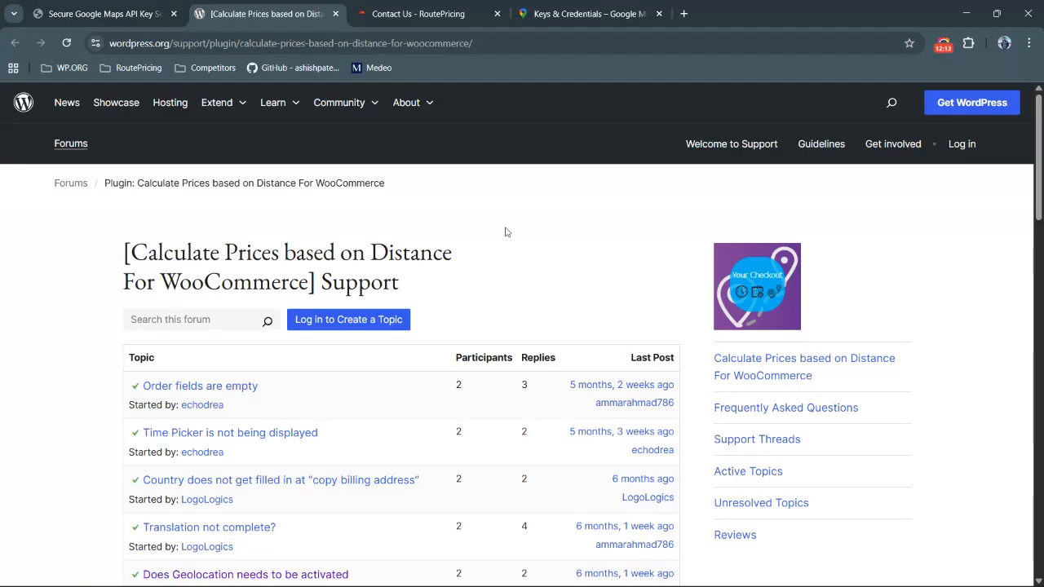
{"action": "left_click", "coordinate": [945, 46]}
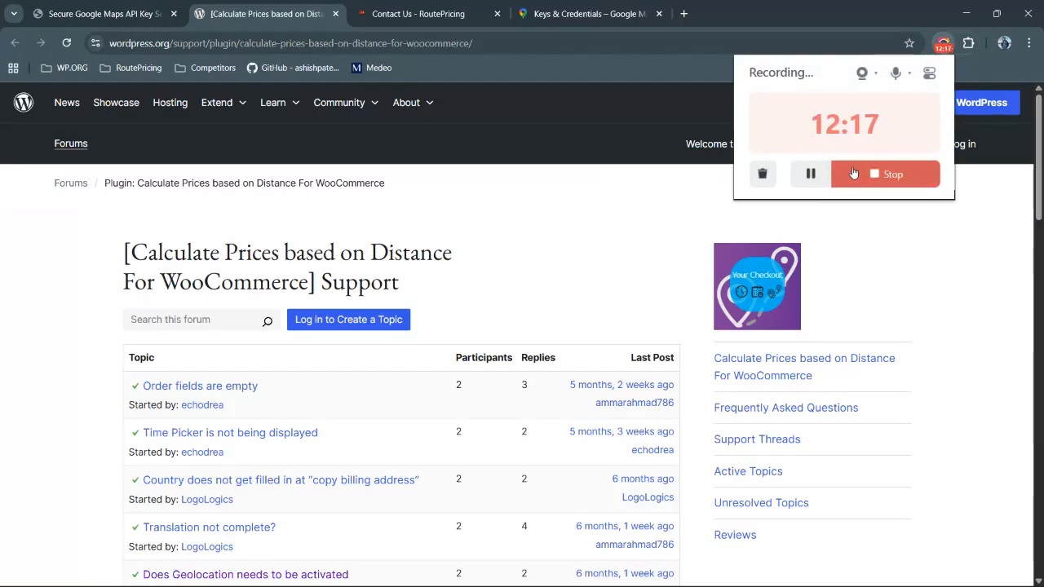